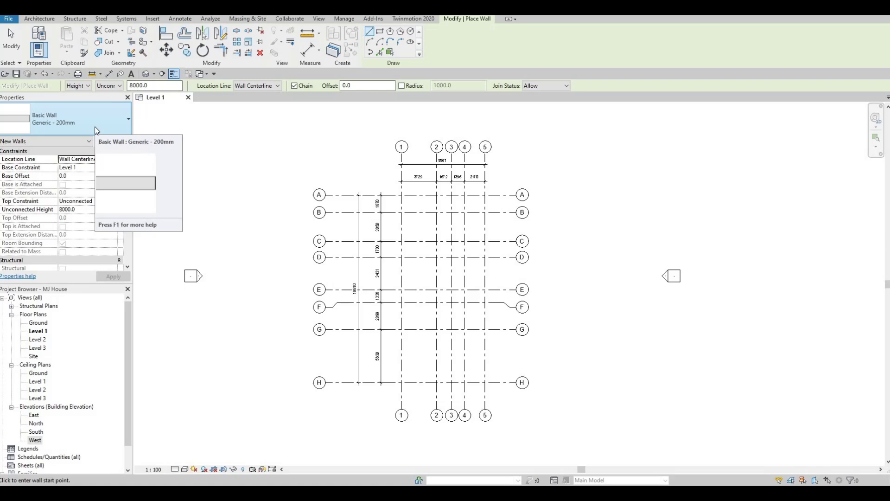
- Choose the Exterior - Brick on Mtl. Stud basic wall type for the new walls
{"action": "left_click", "coordinate": [94, 127]}
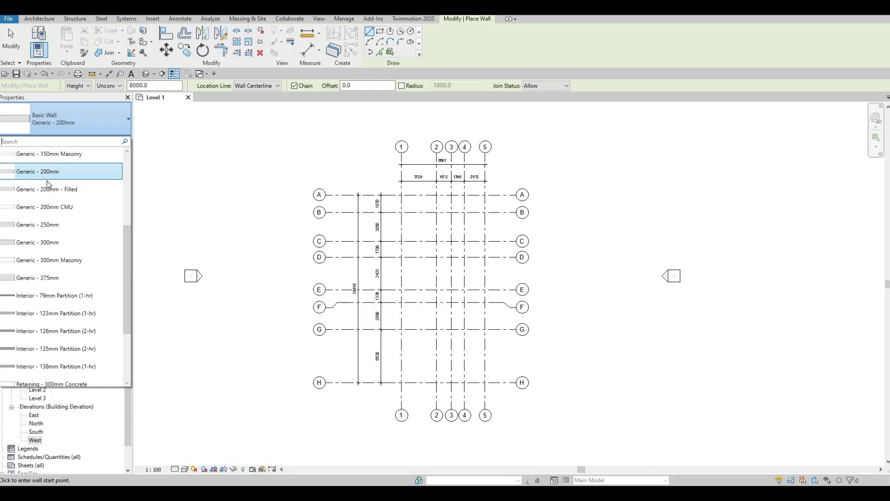
{"action": "scroll", "coordinate": [46, 181], "scroll_direction": "up", "scroll_amount": 3}
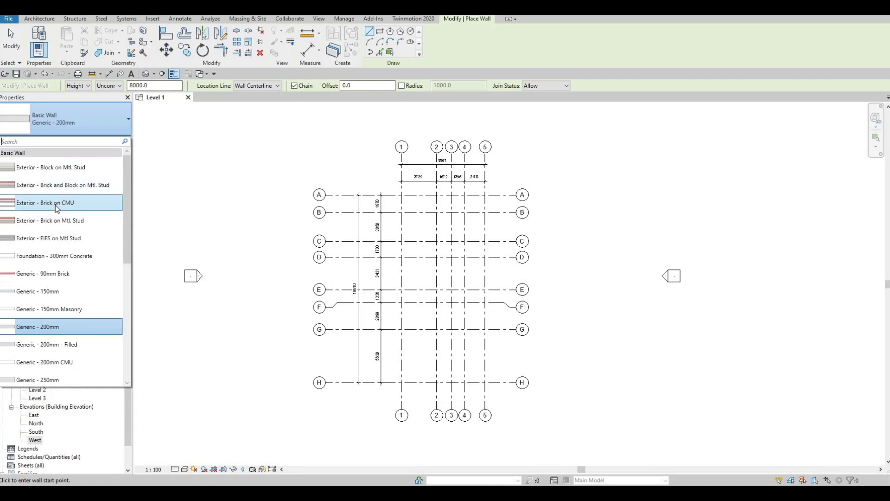
{"action": "mouse_move", "coordinate": [55, 205]}
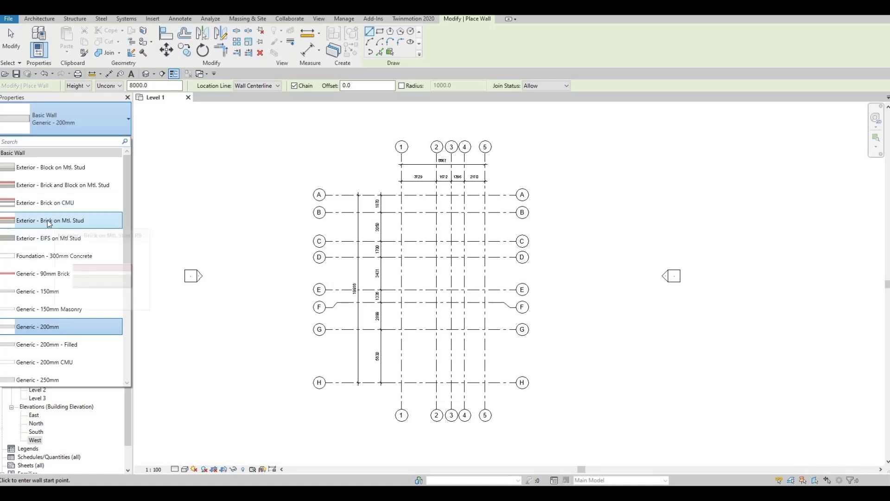
{"action": "left_click", "coordinate": [47, 221]}
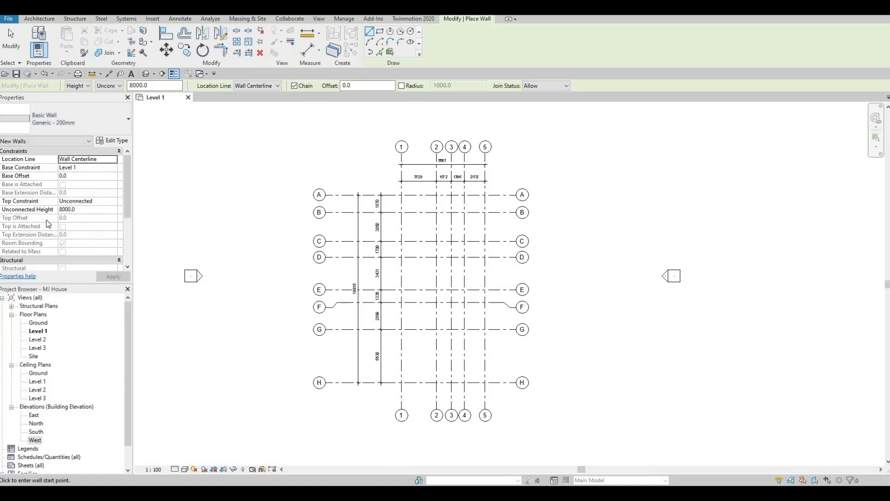
- Duplicate the wall type under the name EXTERIOR WALL 1
{"action": "left_click", "coordinate": [119, 141]}
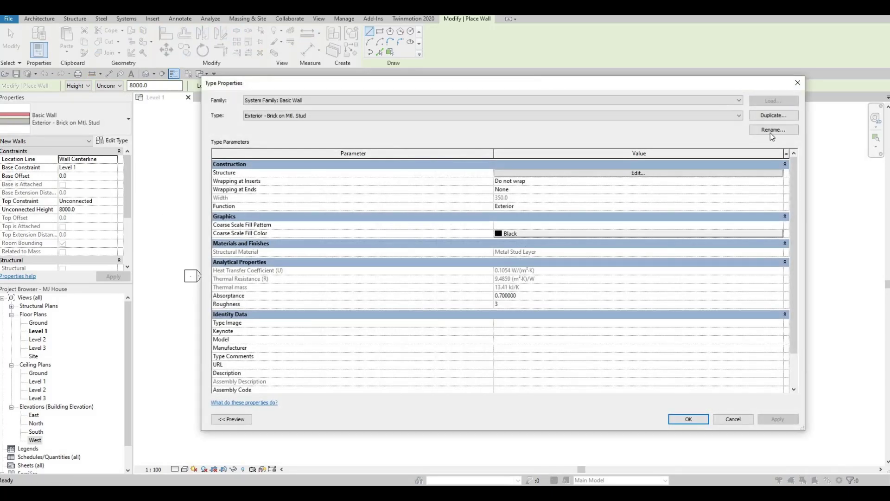
{"action": "left_click", "coordinate": [771, 118]}
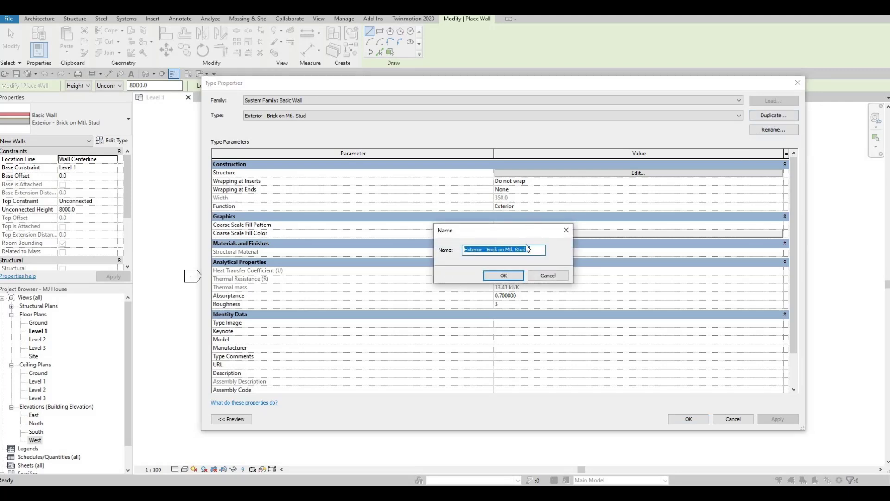
{"action": "key", "text": "Caps_Lock"}
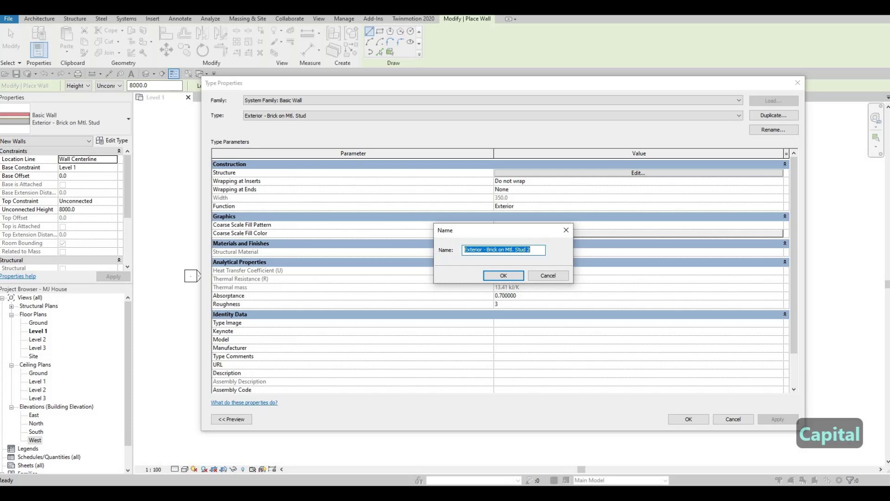
{"action": "type", "text": "EXTERI"}
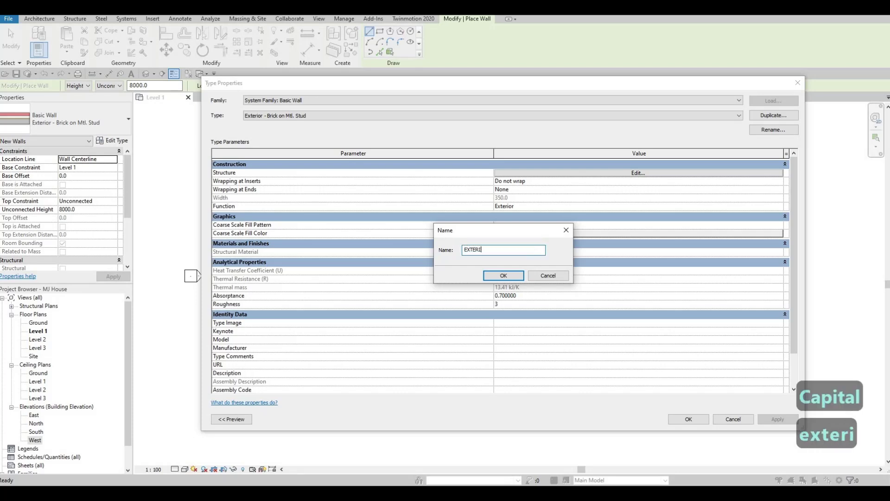
{"action": "type", "text": "OR WALL 1"}
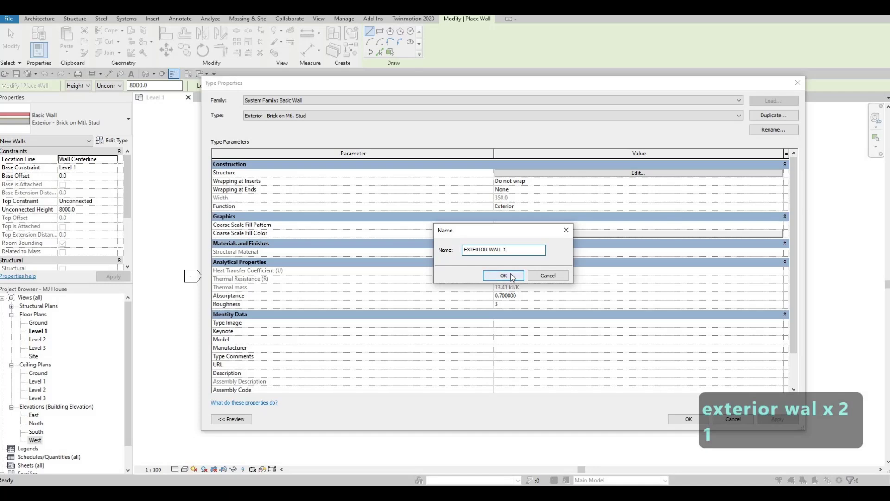
{"action": "left_click", "coordinate": [503, 275]}
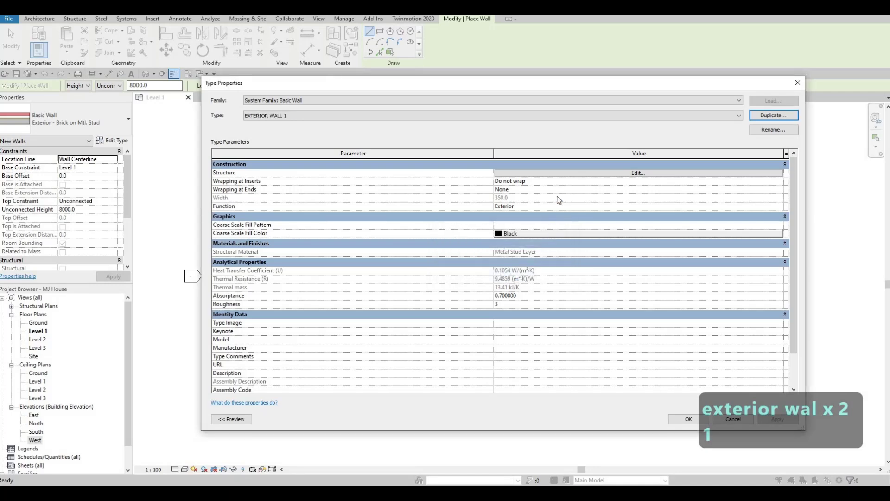
- Edit the structure of EXTERIOR WALL 1, deleting every layer outside the core boundaries on both the exterior and interior sides
{"action": "left_click", "coordinate": [566, 174]}
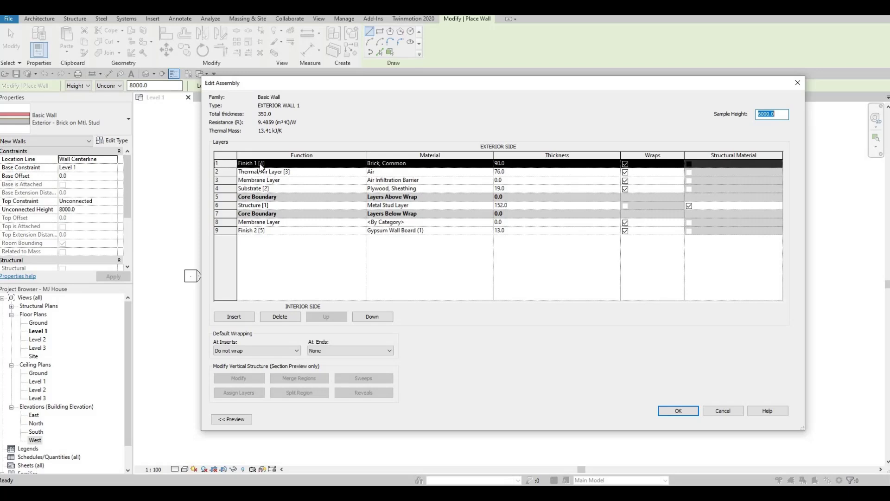
{"action": "left_click", "coordinate": [291, 319]}
{"action": "left_click", "coordinate": [291, 319]}
{"action": "left_click", "coordinate": [291, 319]}
{"action": "left_click", "coordinate": [291, 319]}
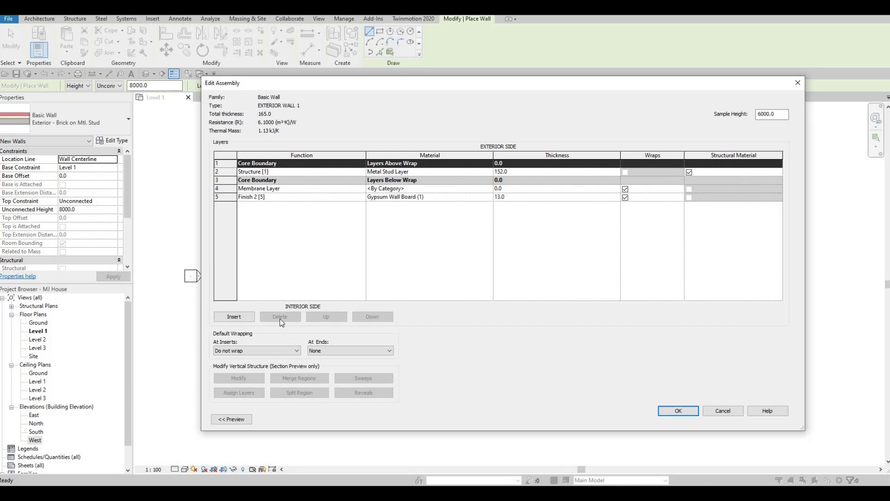
{"action": "left_click", "coordinate": [225, 188]}
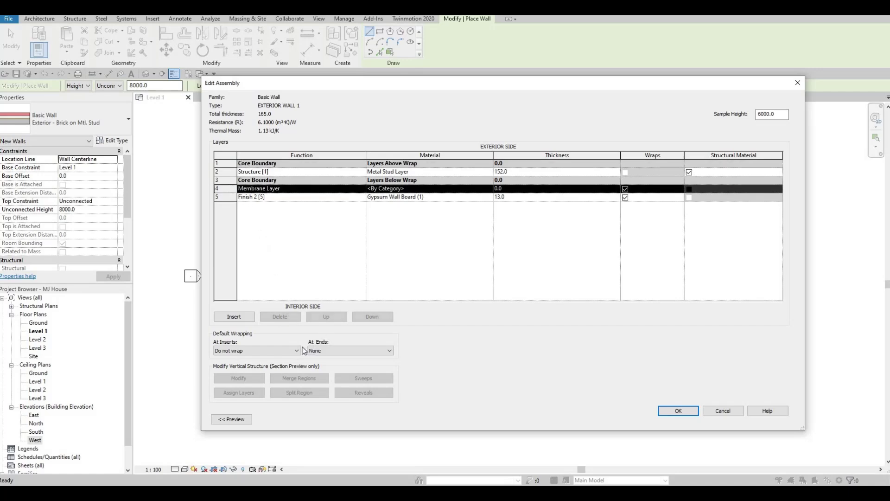
{"action": "left_click", "coordinate": [287, 318]}
{"action": "left_click", "coordinate": [288, 318]}
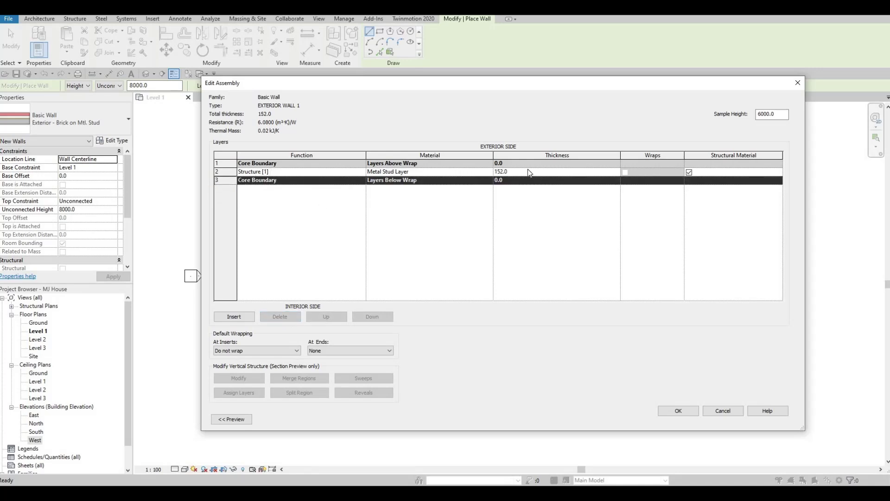
- Set the structure layer's thickness to 150 and its material to Gypsum Wall Board, and accept the wall type changes
{"action": "key", "text": "Up"}
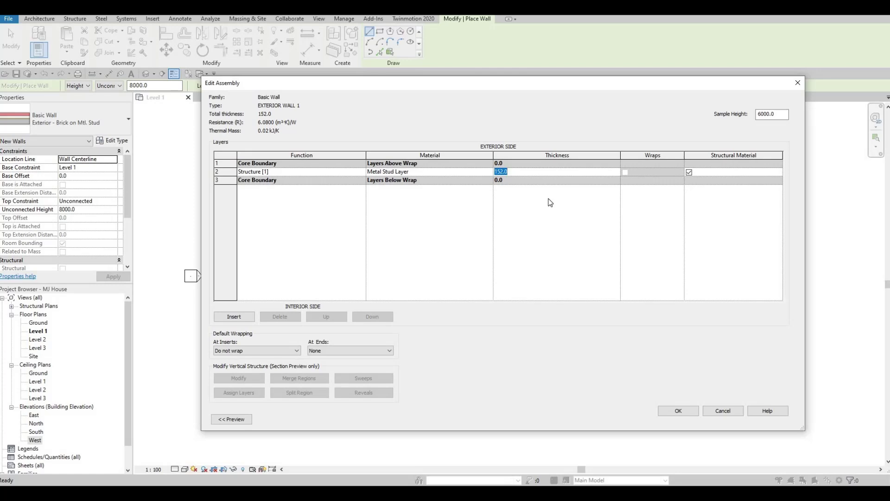
{"action": "type", "text": "150"}
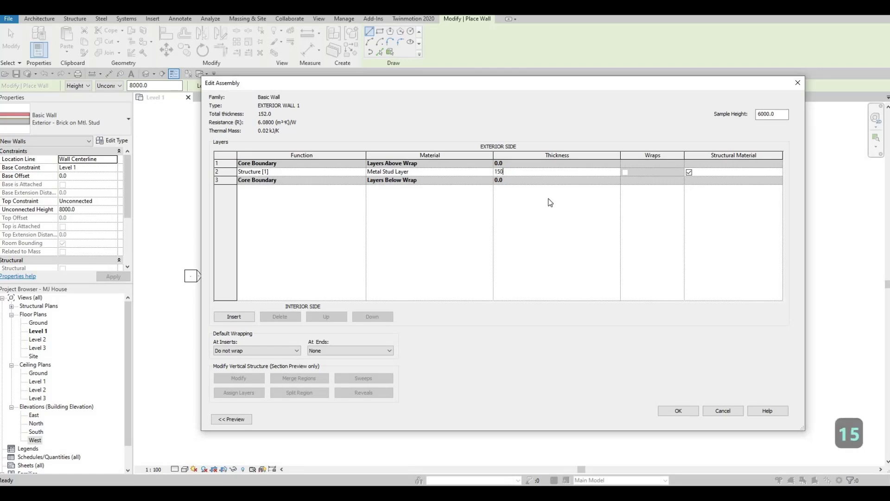
{"action": "left_click", "coordinate": [489, 171]}
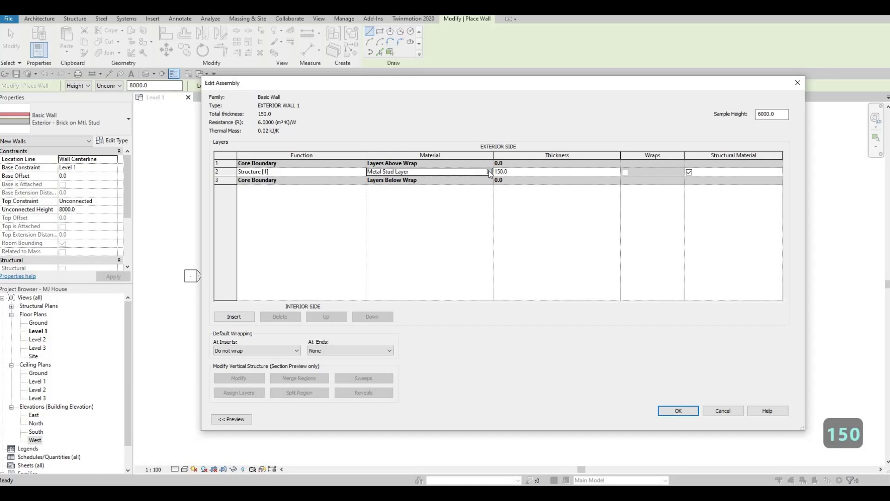
{"action": "left_click", "coordinate": [489, 171]}
{"action": "scroll", "coordinate": [288, 175], "scroll_direction": "down", "scroll_amount": 5}
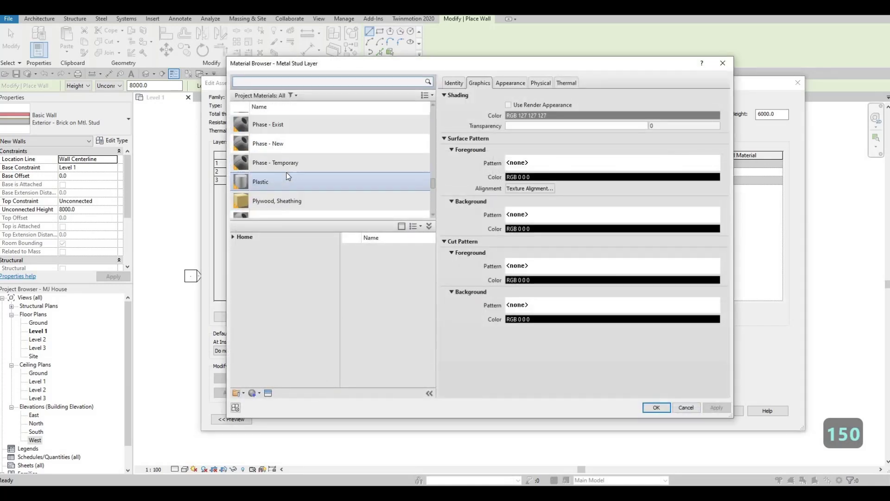
{"action": "scroll", "coordinate": [286, 171], "scroll_direction": "down", "scroll_amount": 3}
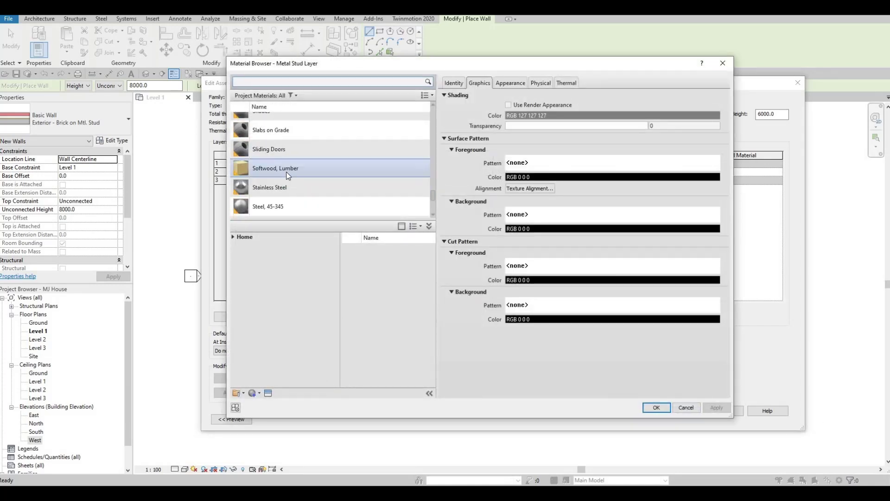
{"action": "scroll", "coordinate": [286, 171], "scroll_direction": "up", "scroll_amount": 5}
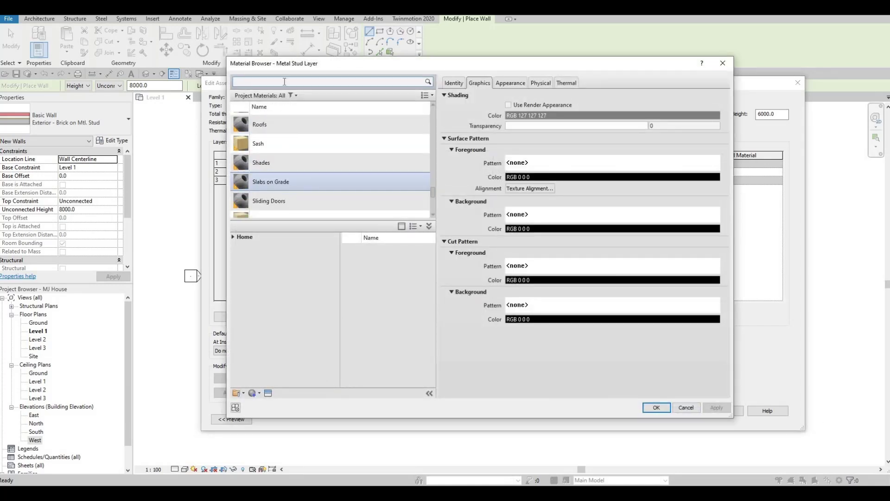
{"action": "left_click", "coordinate": [233, 237]}
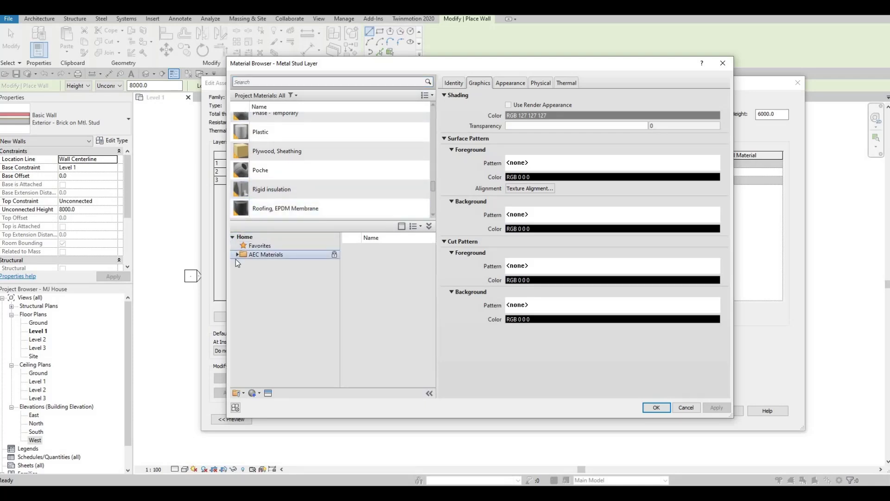
{"action": "left_click", "coordinate": [236, 255]}
{"action": "left_click", "coordinate": [324, 137]}
{"action": "scroll", "coordinate": [306, 167], "scroll_direction": "up", "scroll_amount": 4}
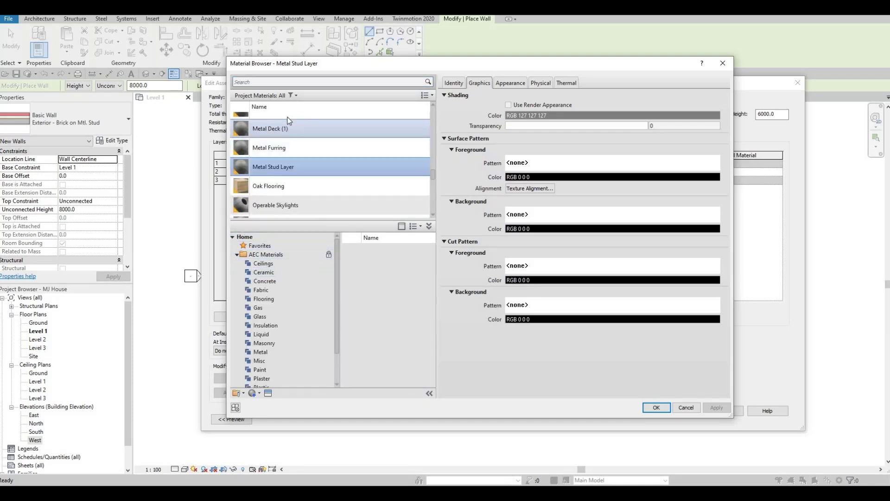
{"action": "scroll", "coordinate": [295, 183], "scroll_direction": "up", "scroll_amount": 2}
{"action": "left_click", "coordinate": [284, 161]}
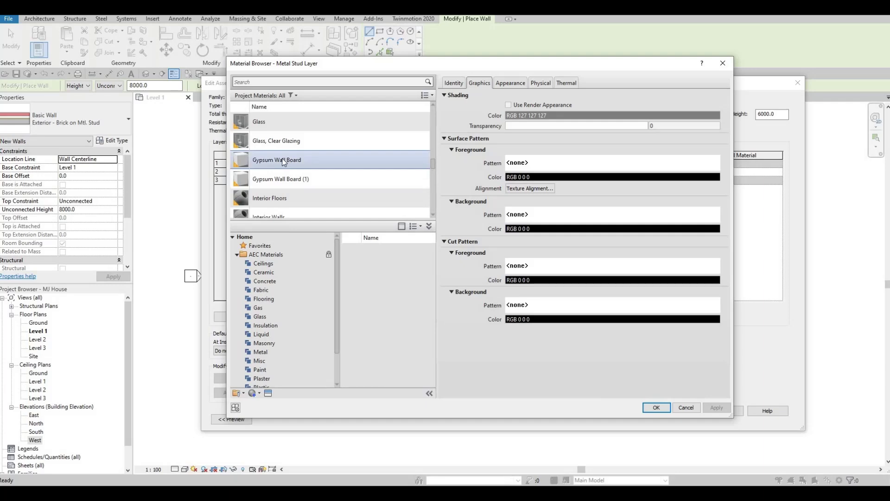
{"action": "left_click", "coordinate": [656, 408]}
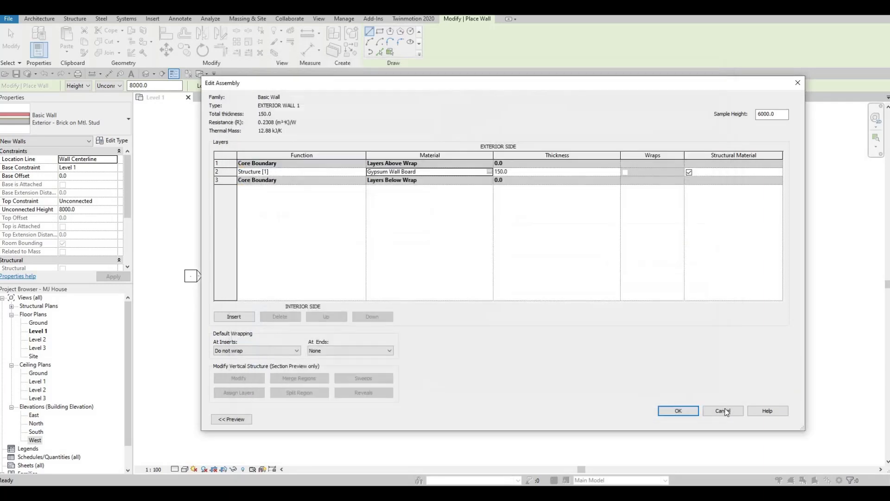
{"action": "left_click", "coordinate": [685, 410]}
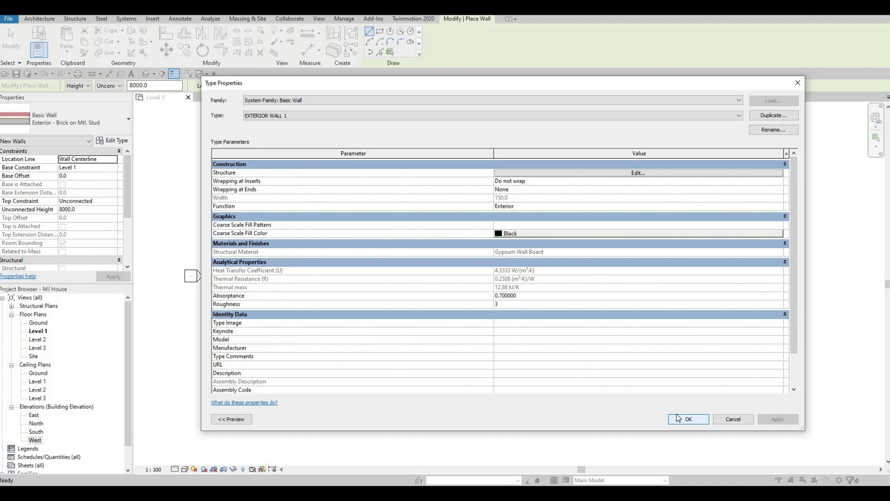
{"action": "left_click", "coordinate": [689, 419]}
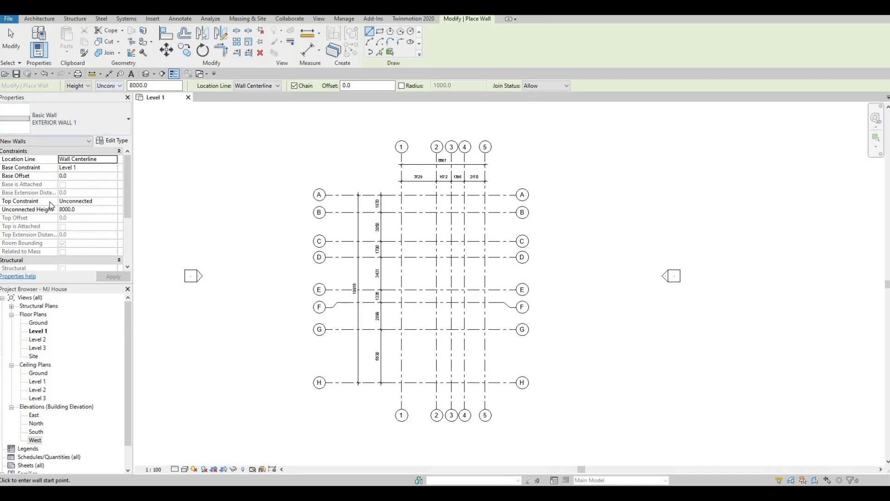
- Set the new walls' top constraint to Up to level: Level 2 and apply it
{"action": "left_click", "coordinate": [113, 203]}
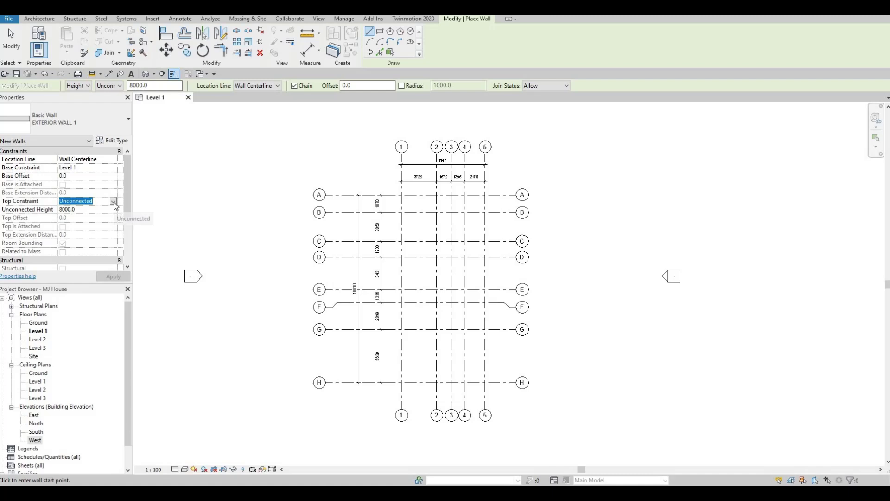
{"action": "left_click", "coordinate": [114, 201]}
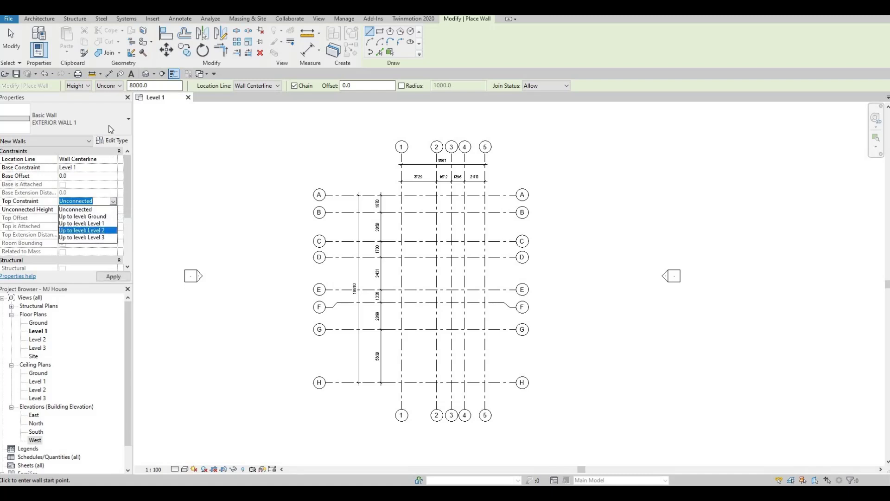
{"action": "left_click", "coordinate": [121, 226]}
{"action": "left_click", "coordinate": [122, 277]}
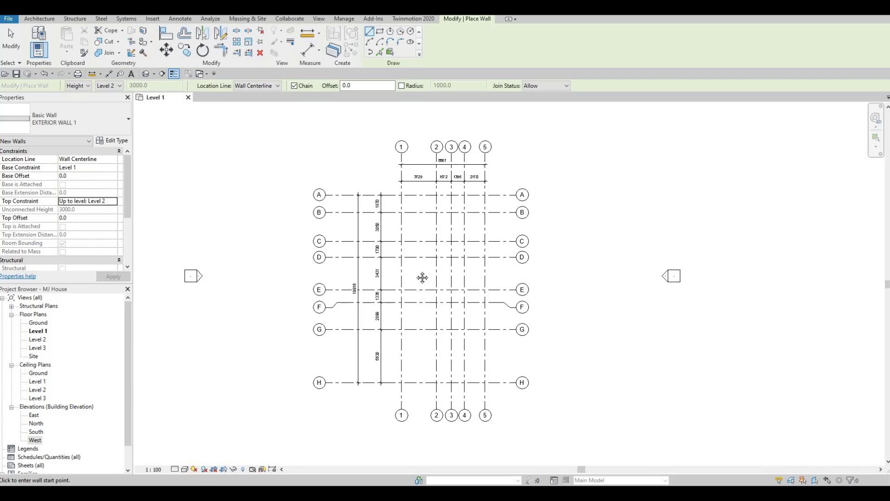
- Draw chained exterior walls from grid intersection 1/G along G to grid 2, up grid 2 to F, and along F to grid 3
{"action": "middle_click_drag", "start_coordinate": [422, 317], "coordinate": [415, 281]}
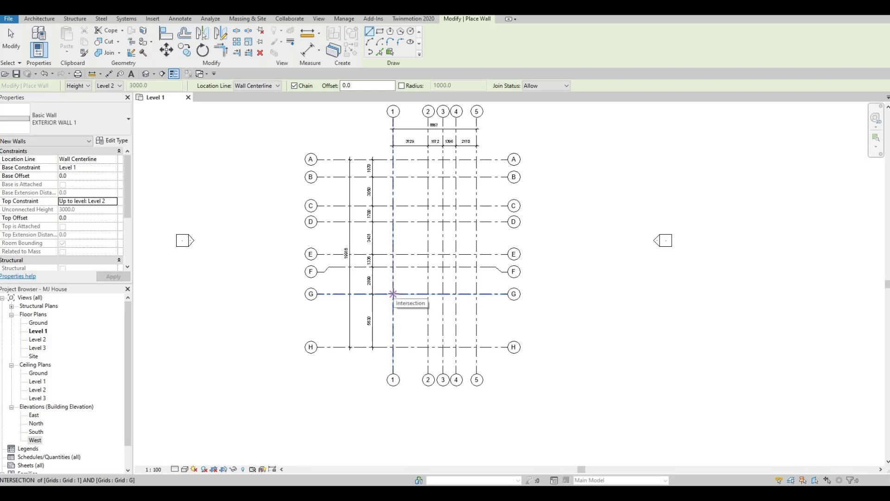
{"action": "left_click", "coordinate": [392, 293]}
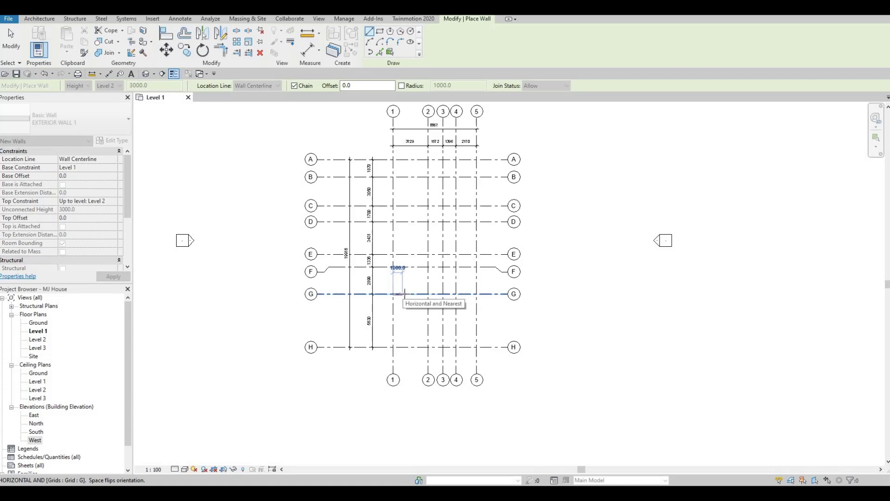
{"action": "left_click", "coordinate": [429, 294]}
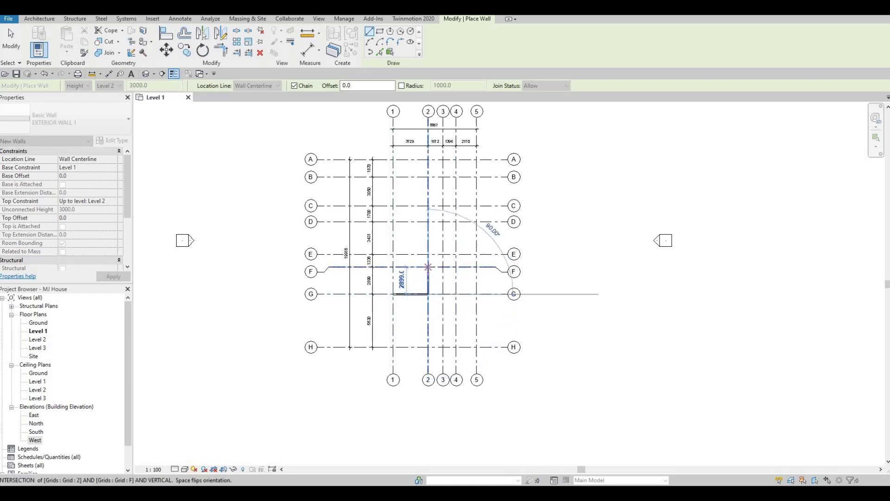
{"action": "left_click", "coordinate": [428, 267]}
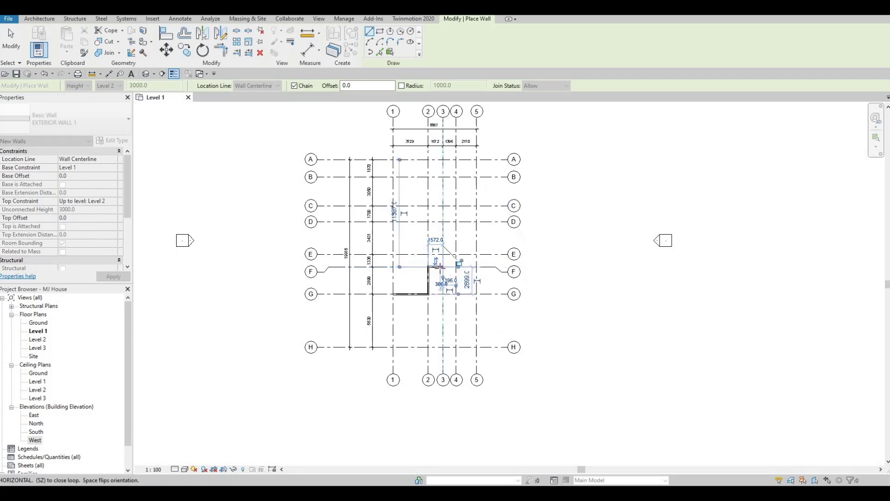
{"action": "scroll", "coordinate": [440, 267], "scroll_direction": "up", "scroll_amount": 1}
{"action": "left_click", "coordinate": [440, 267]}
- Continue the wall chain from 3/F along grid 3 to grid G, and along G to grid 5
{"action": "scroll", "coordinate": [440, 267], "scroll_direction": "up", "scroll_amount": 2}
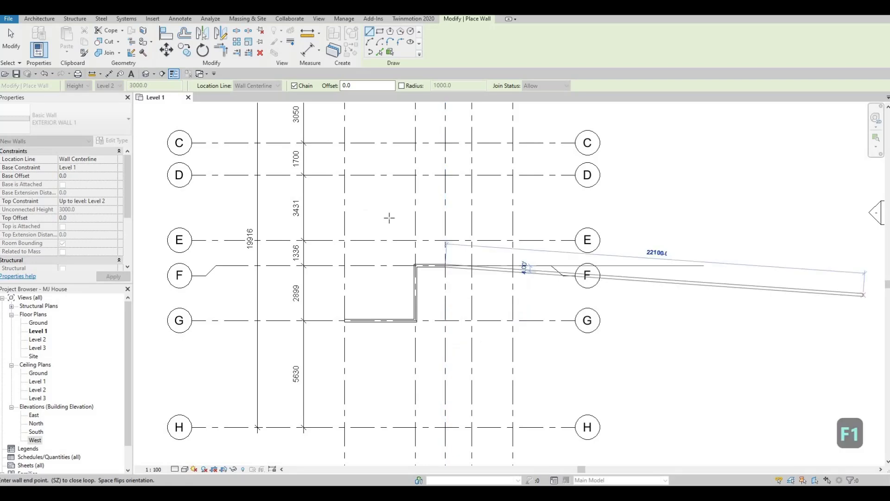
{"action": "scroll", "coordinate": [394, 221], "scroll_direction": "down", "scroll_amount": 1}
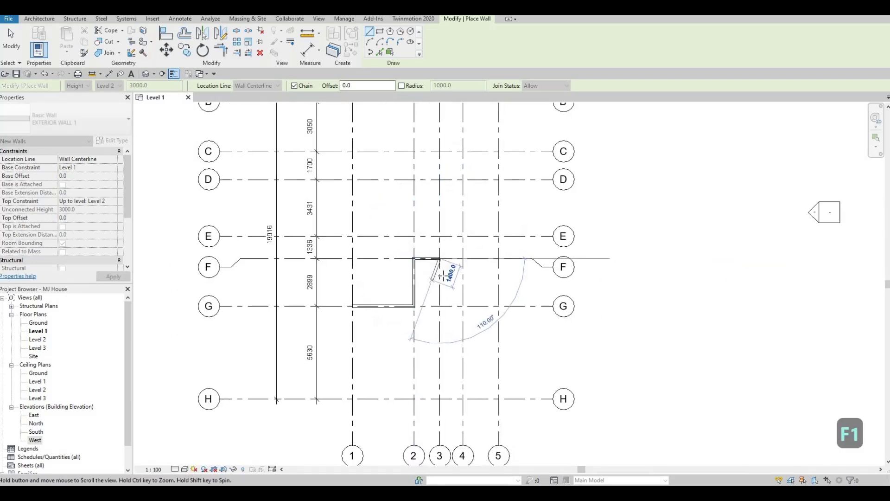
{"action": "middle_click_drag", "start_coordinate": [445, 268], "coordinate": [450, 251]}
{"action": "scroll", "coordinate": [445, 278], "scroll_direction": "up", "scroll_amount": 1}
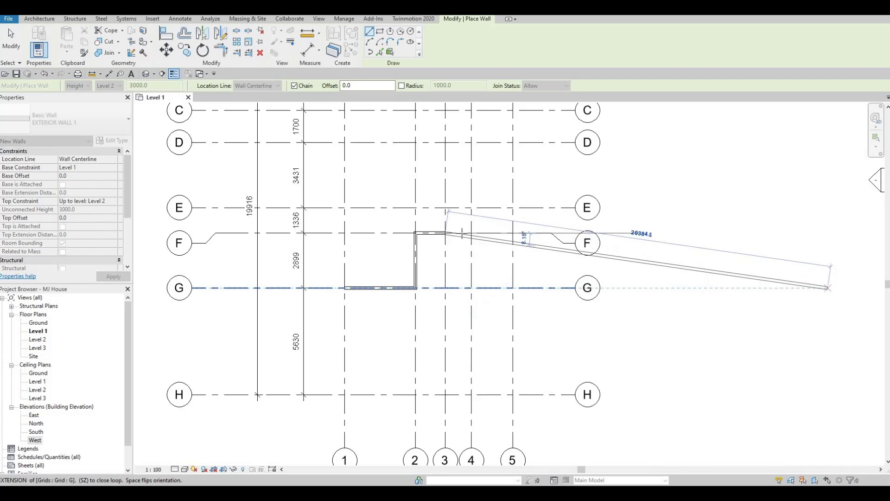
{"action": "scroll", "coordinate": [468, 288], "scroll_direction": "up", "scroll_amount": 2}
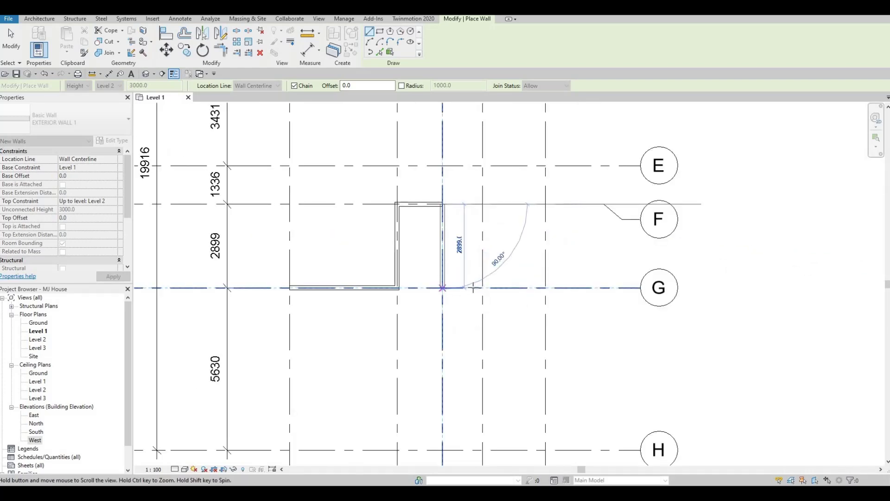
{"action": "scroll", "coordinate": [473, 288], "scroll_direction": "down", "scroll_amount": 1}
{"action": "left_click", "coordinate": [478, 287]}
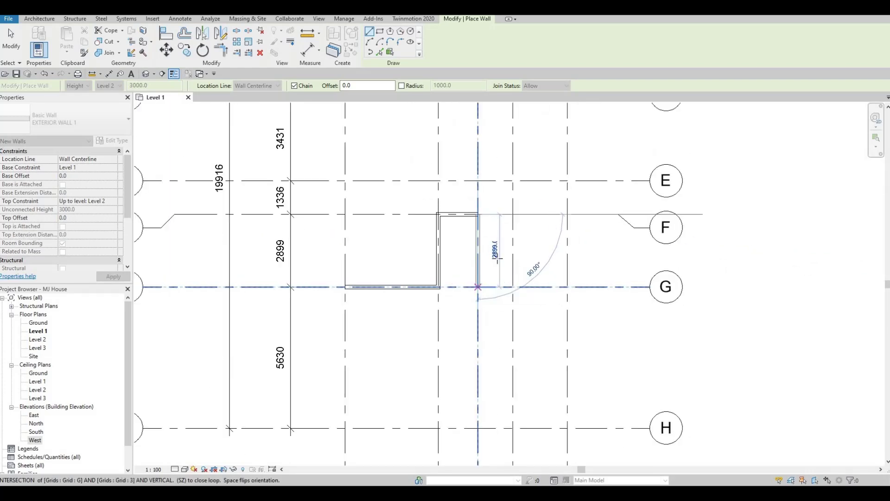
{"action": "scroll", "coordinate": [474, 278], "scroll_direction": "down", "scroll_amount": 1}
{"action": "scroll", "coordinate": [474, 278], "scroll_direction": "down", "scroll_amount": 2}
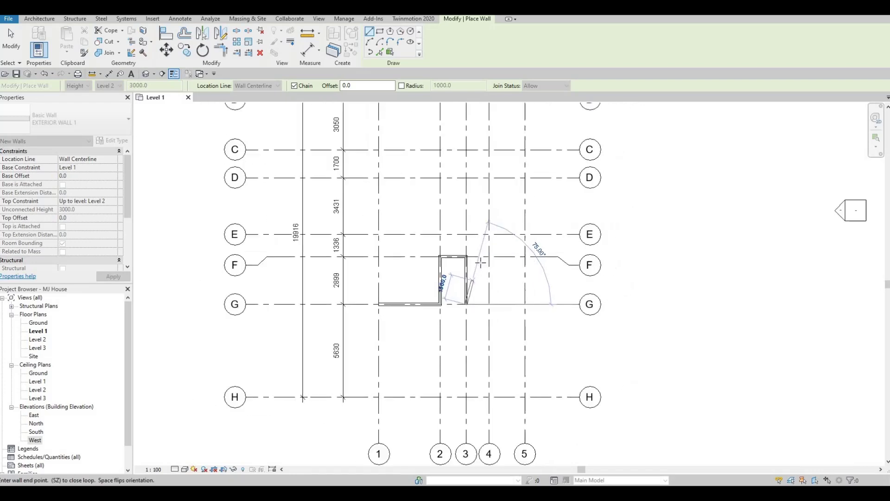
{"action": "scroll", "coordinate": [483, 288], "scroll_direction": "up", "scroll_amount": 2}
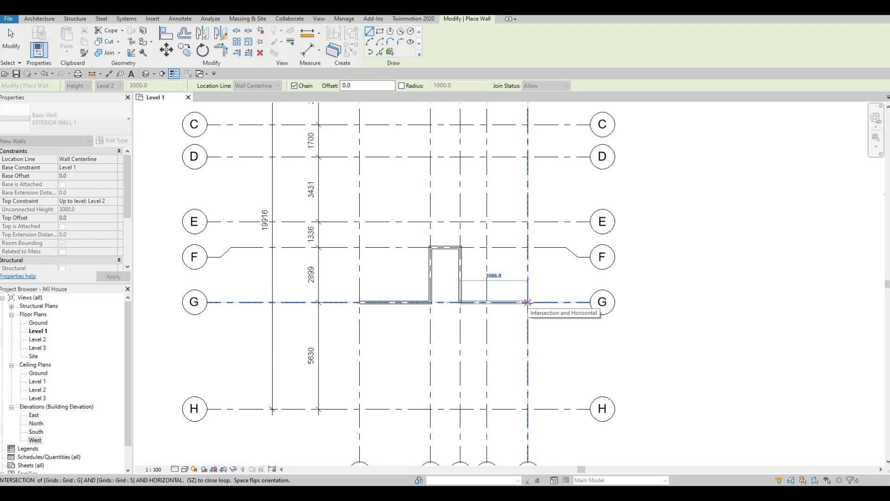
{"action": "left_click", "coordinate": [527, 301]}
- Continue the wall chain from 5/G up grid 5 to grid C, and along C back to grid 3
{"action": "middle_click_drag", "start_coordinate": [533, 265], "coordinate": [547, 218]}
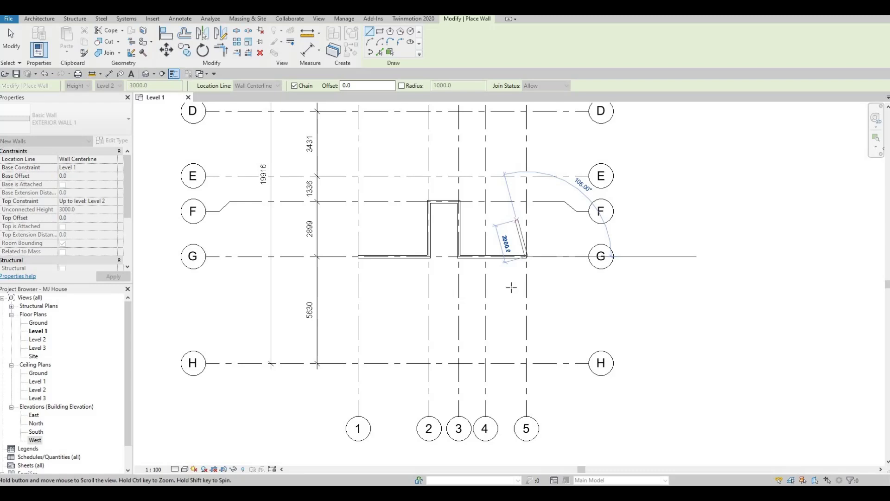
{"action": "scroll", "coordinate": [518, 288], "scroll_direction": "down", "scroll_amount": 2}
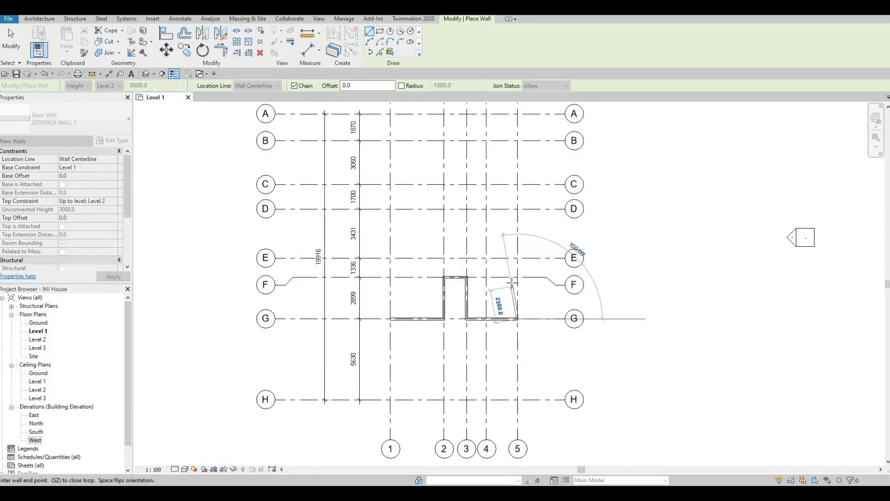
{"action": "middle_click_drag", "start_coordinate": [521, 225], "coordinate": [521, 246]}
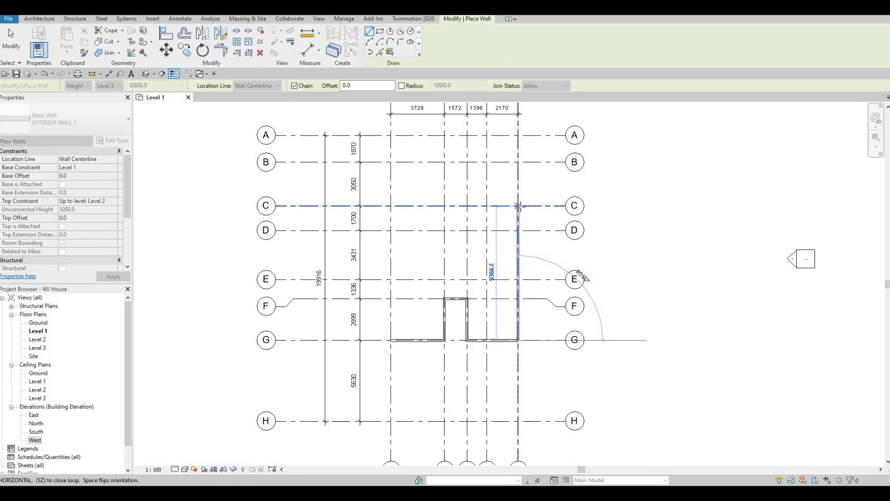
{"action": "left_click", "coordinate": [518, 205]}
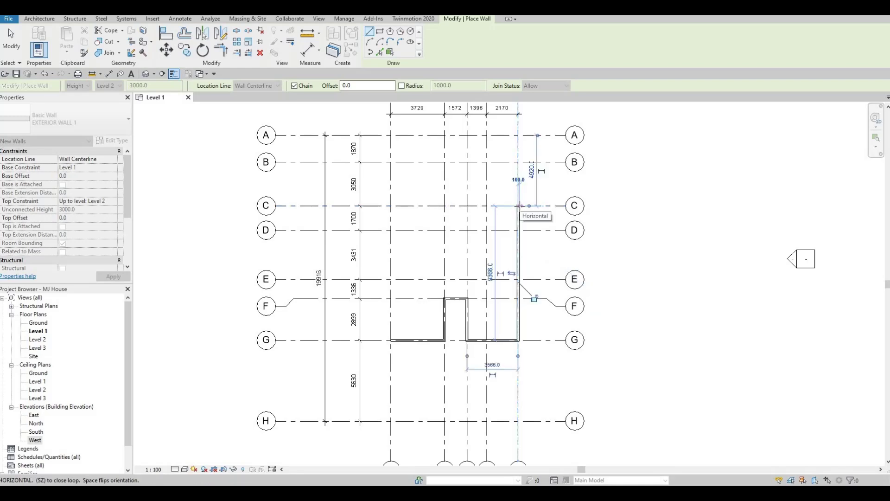
{"action": "left_click", "coordinate": [467, 205]}
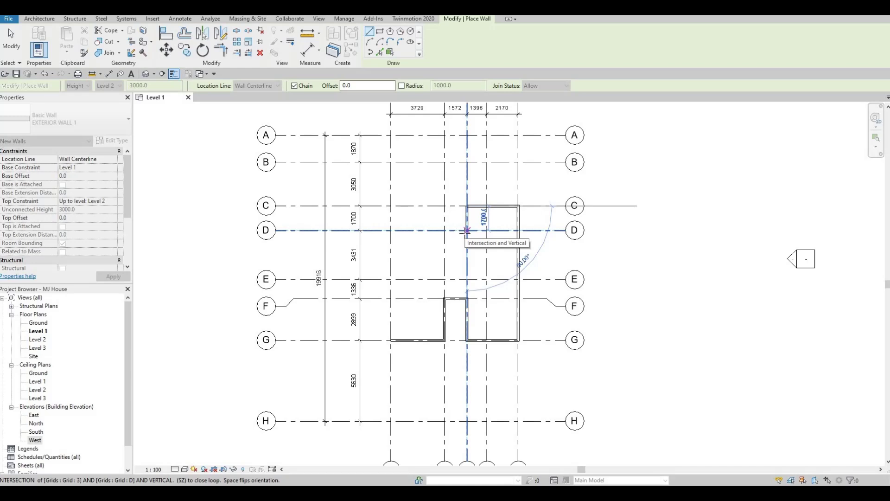
- Draw a 4000 mm wall down grid 3 from grid C, and extend the chain horizontally from its end to grid 2
{"action": "key", "text": "F1"}
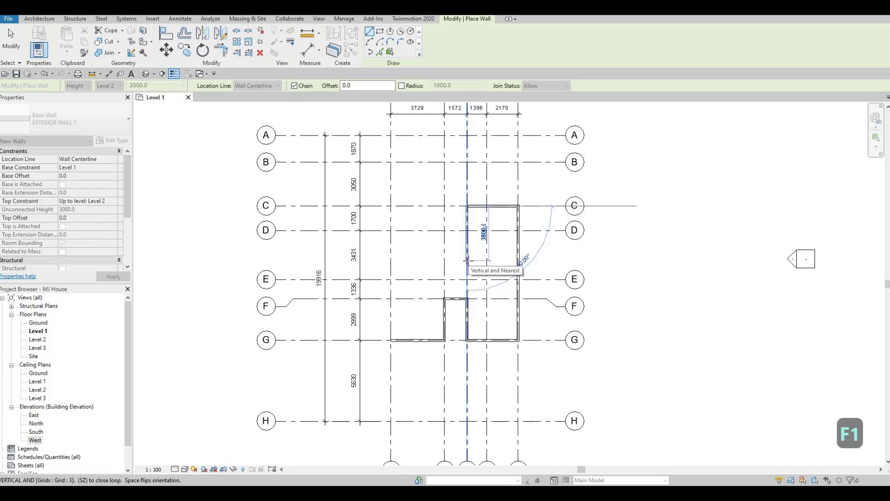
{"action": "type", "text": "4"}
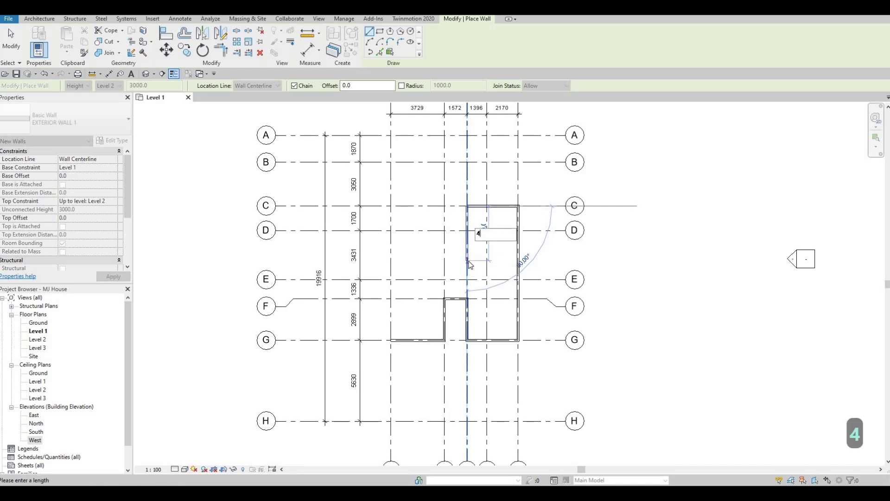
{"action": "type", "text": "000"}
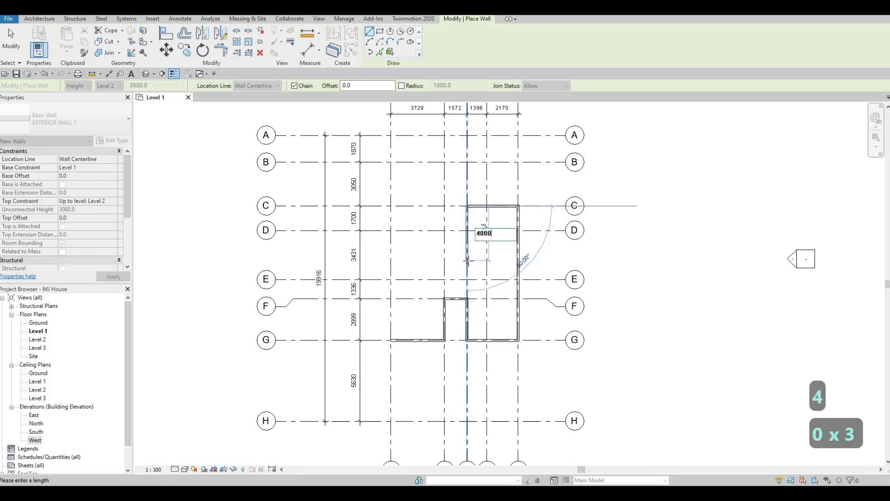
{"action": "key", "text": "Return"}
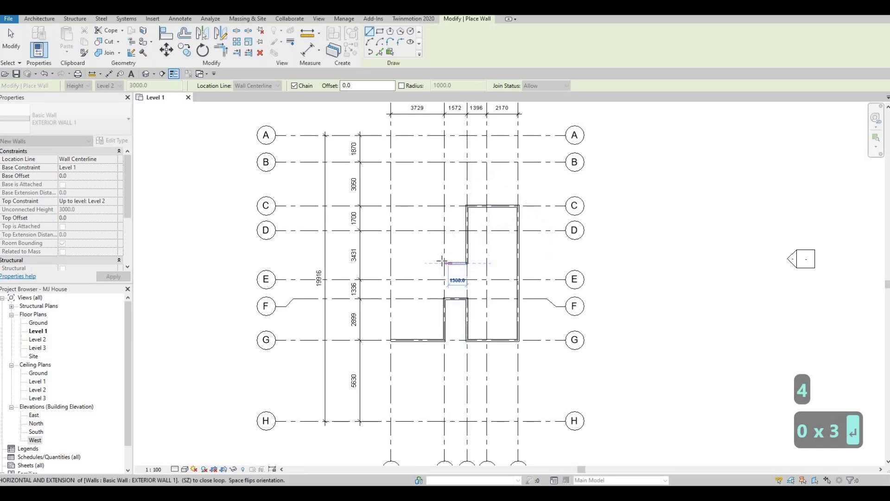
{"action": "scroll", "coordinate": [450, 272], "scroll_direction": "down", "scroll_amount": 1}
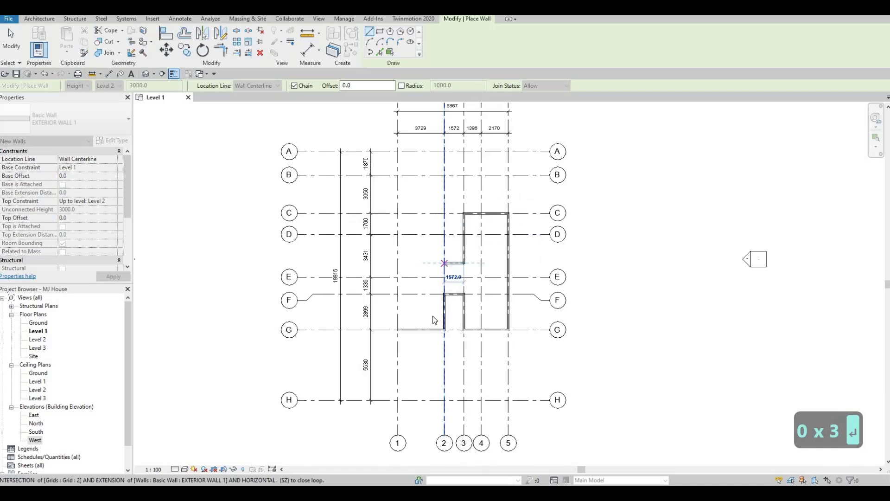
{"action": "middle_click_drag", "start_coordinate": [446, 273], "coordinate": [437, 328]}
{"action": "scroll", "coordinate": [433, 318], "scroll_direction": "up", "scroll_amount": 1}
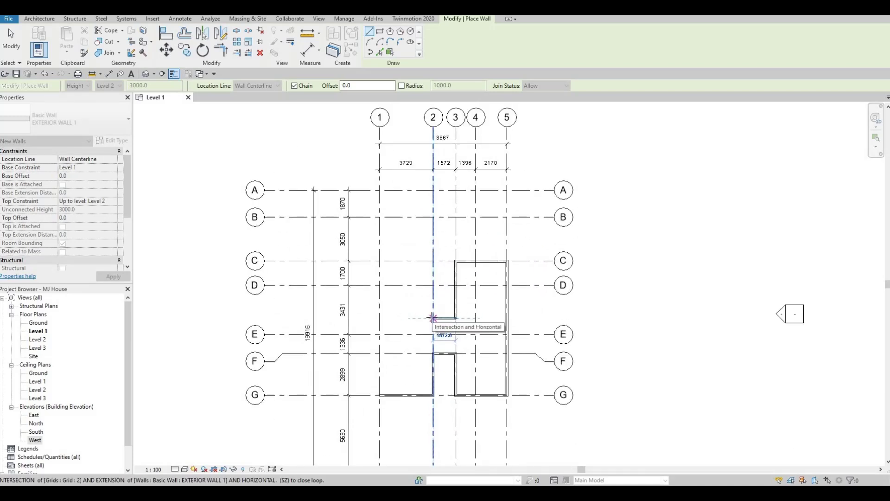
{"action": "left_click", "coordinate": [433, 318]}
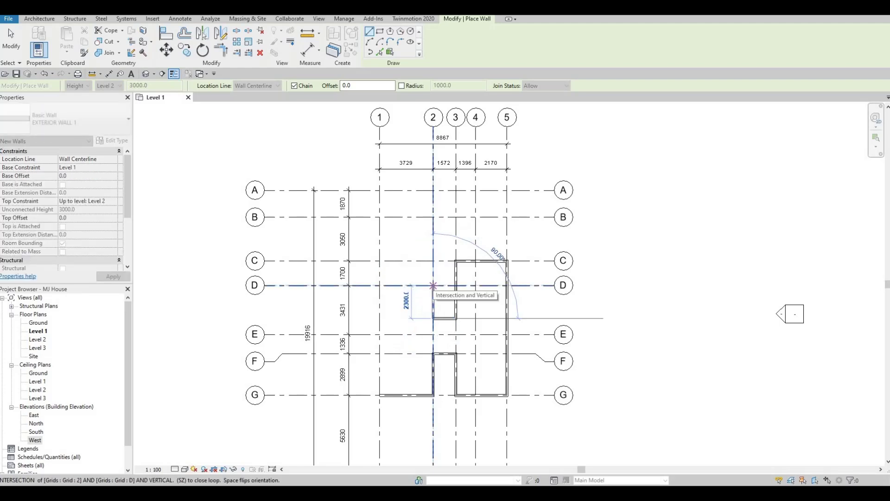
- Close the wall outline up grid 2 to D, along D to grid 1, and down grid 1 to G, and finish wall placement
{"action": "left_click", "coordinate": [433, 286]}
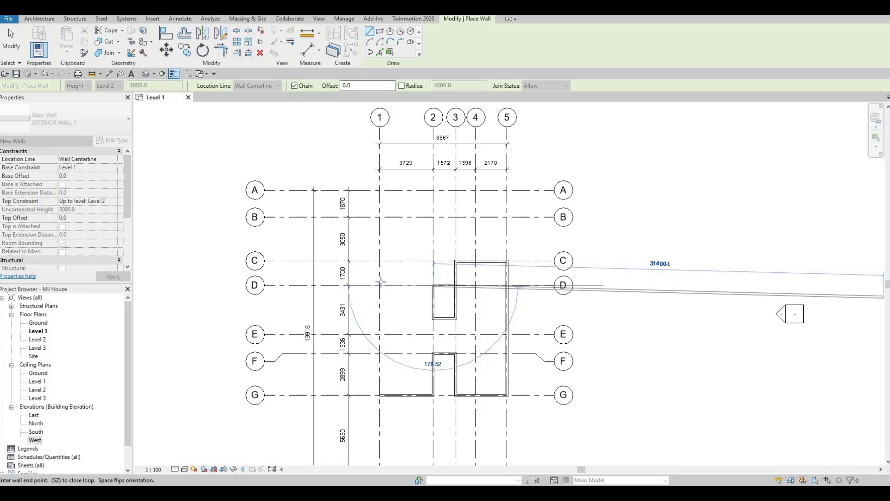
{"action": "scroll", "coordinate": [376, 284], "scroll_direction": "down", "scroll_amount": 1}
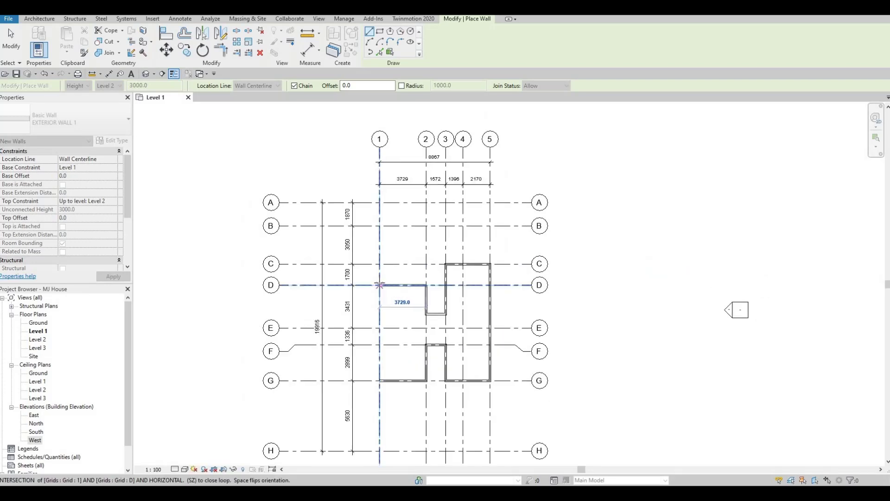
{"action": "left_click", "coordinate": [379, 285]}
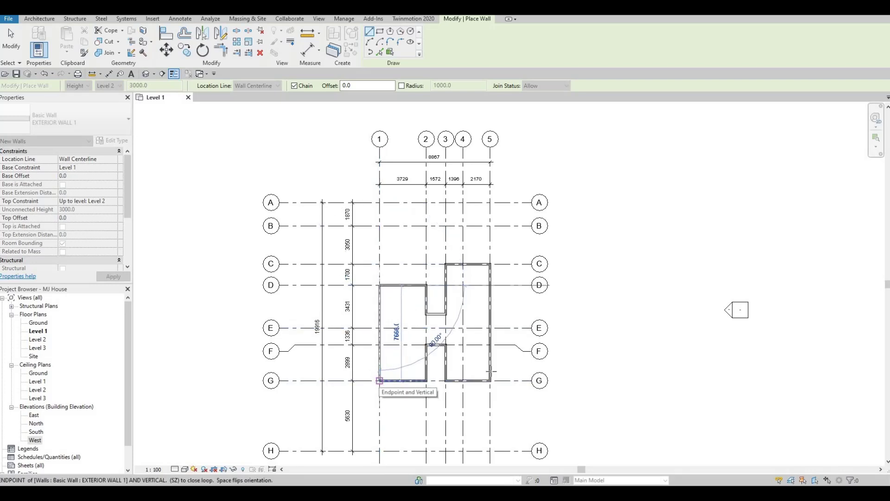
{"action": "left_click", "coordinate": [379, 381]}
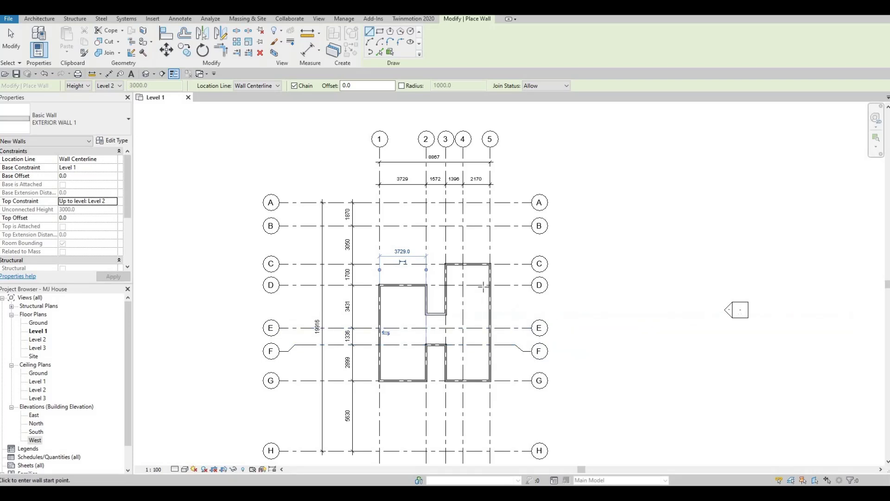
{"action": "middle_click_drag", "start_coordinate": [458, 304], "coordinate": [471, 269]}
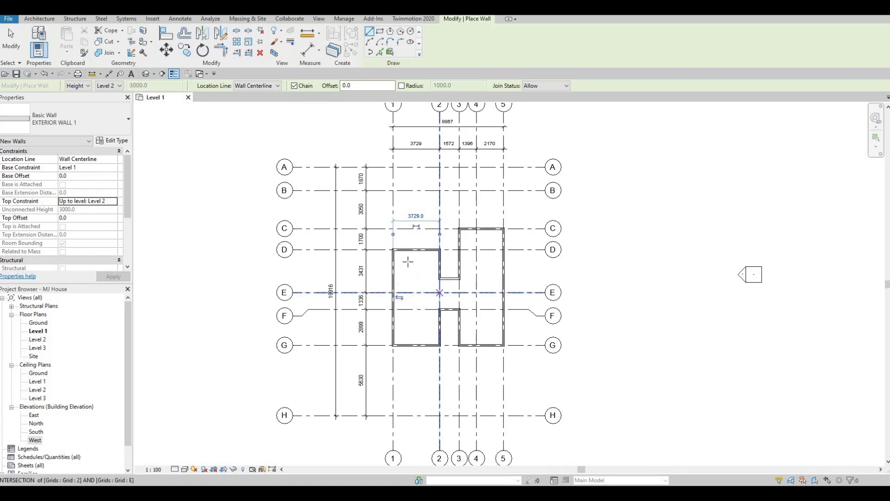
{"action": "middle_click_drag", "start_coordinate": [470, 309], "coordinate": [428, 343]}
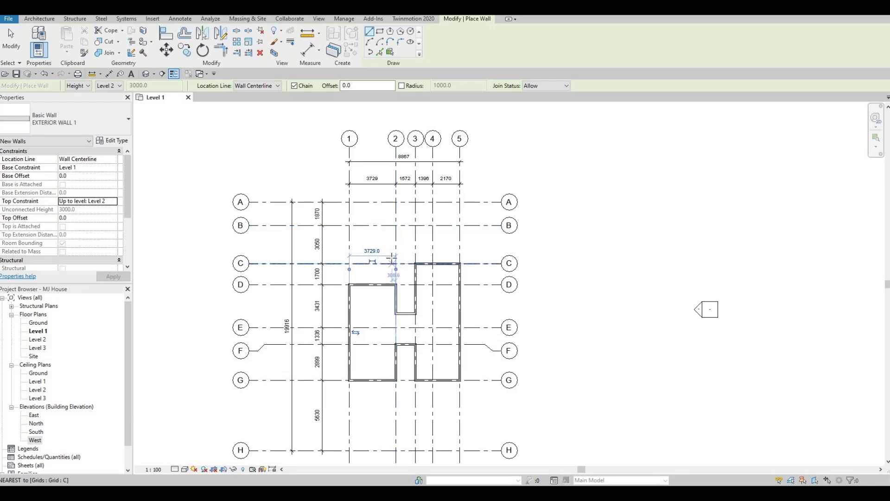
{"action": "middle_click_drag", "start_coordinate": [402, 251], "coordinate": [405, 241]}
{"action": "scroll", "coordinate": [405, 242], "scroll_direction": "down", "scroll_amount": 1}
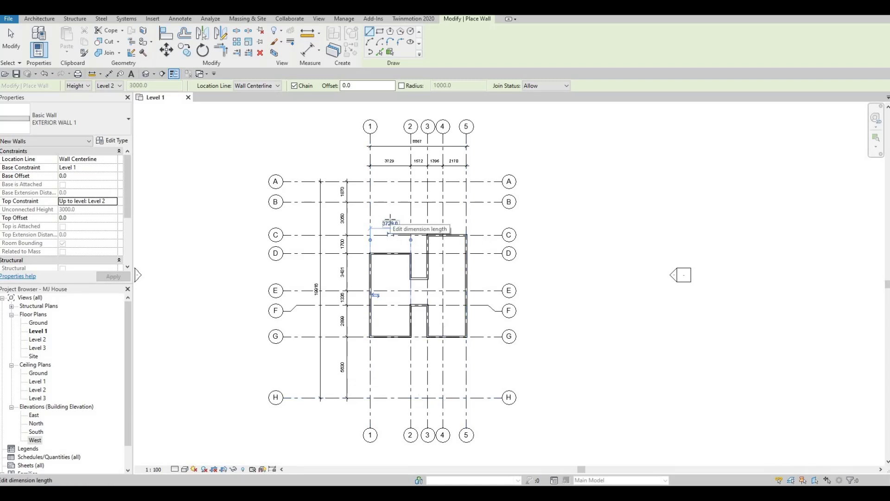
{"action": "key", "text": "Escape"}
{"action": "key", "text": "Escape"}
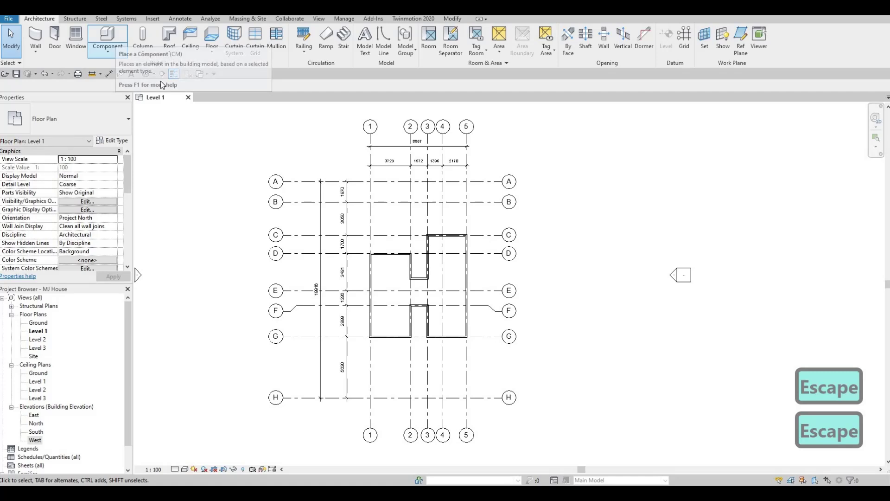
- Start a new wall and duplicate the EXTERIOR WALL 1 type under the name EXTERIOR WALL 2
{"action": "left_click", "coordinate": [36, 38]}
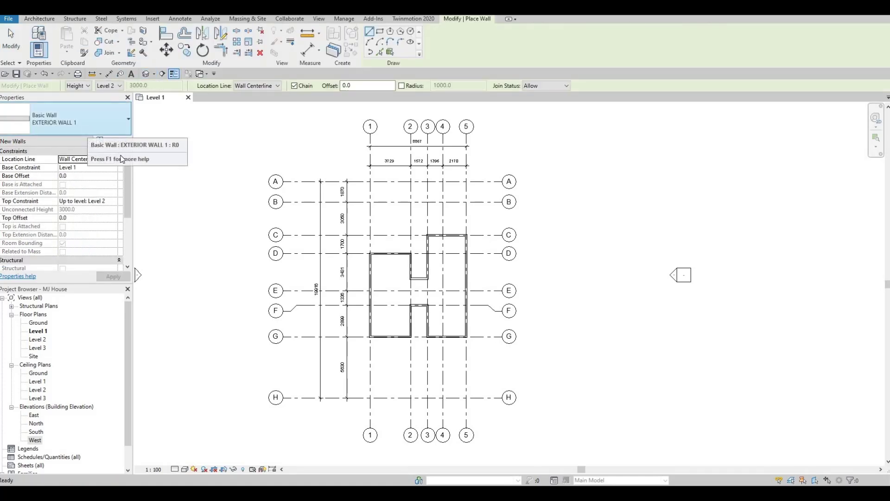
{"action": "left_click", "coordinate": [116, 141]}
{"action": "left_click", "coordinate": [771, 115]}
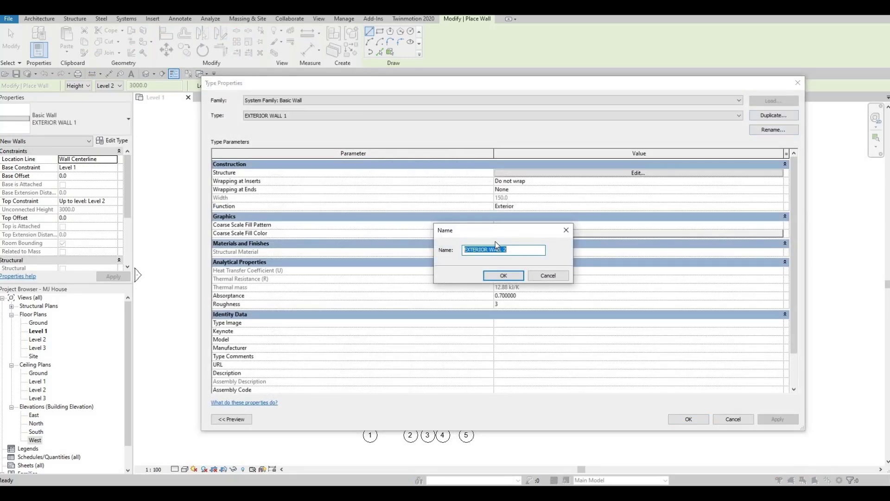
{"action": "left_click", "coordinate": [503, 276]}
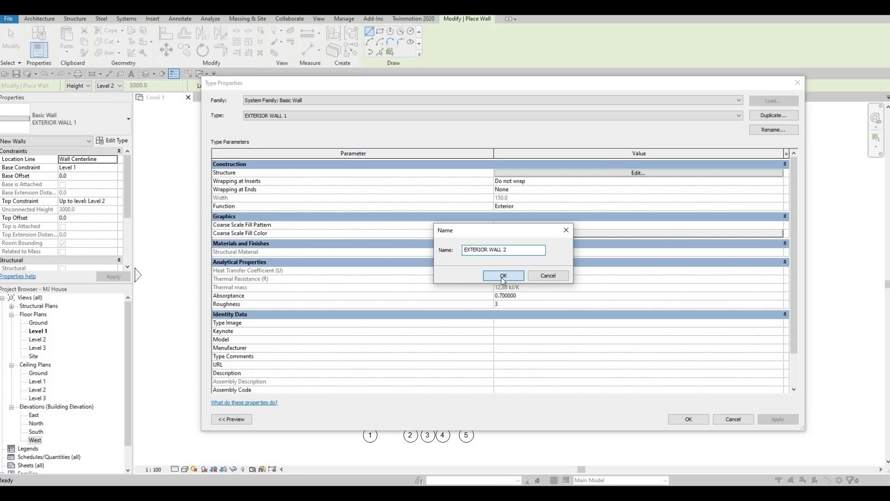
- Set the structure layer material of EXTERIOR WALL 2 to Concrete, Aerated from the AEC Materials Concrete library, and accept the wall type
{"action": "left_click", "coordinate": [608, 174]}
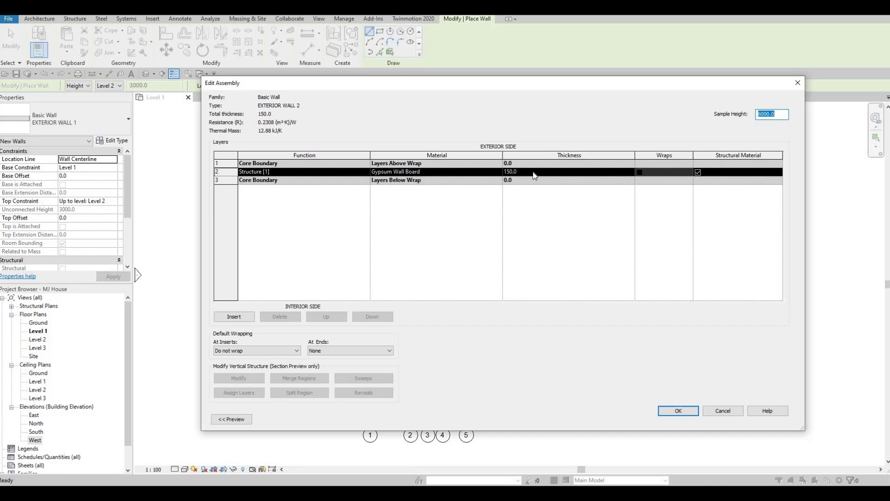
{"action": "left_click", "coordinate": [499, 172]}
{"action": "left_click", "coordinate": [498, 171]}
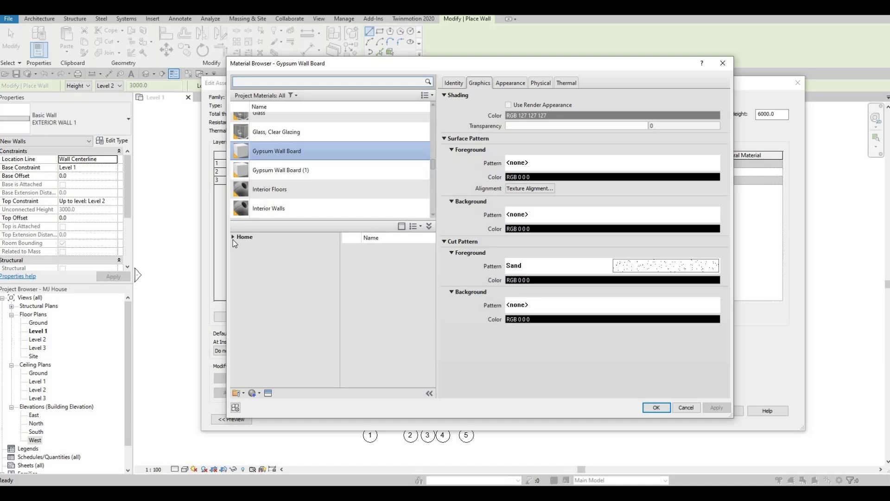
{"action": "left_click", "coordinate": [233, 238]}
{"action": "left_click", "coordinate": [237, 254]}
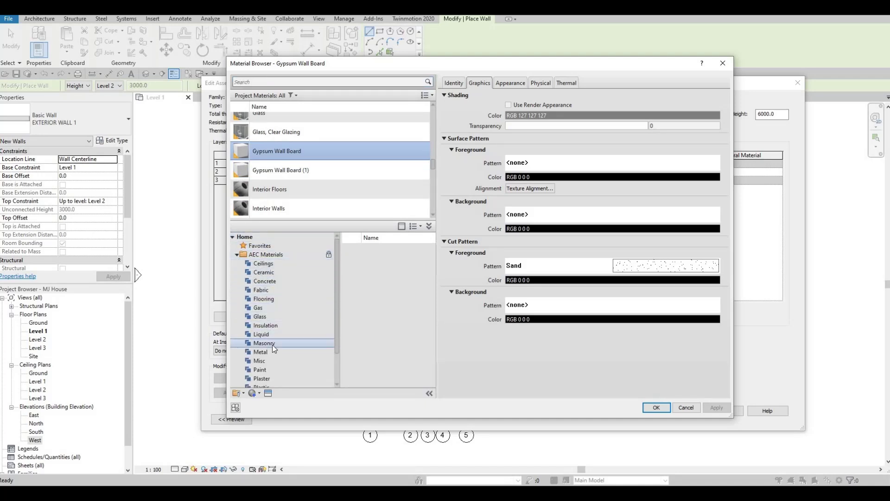
{"action": "scroll", "coordinate": [270, 306], "scroll_direction": "down", "scroll_amount": 1}
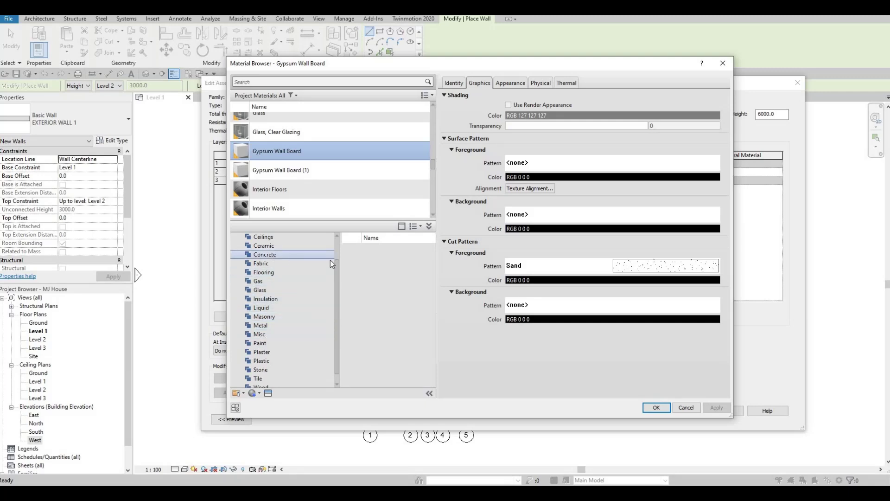
{"action": "left_click", "coordinate": [294, 258]}
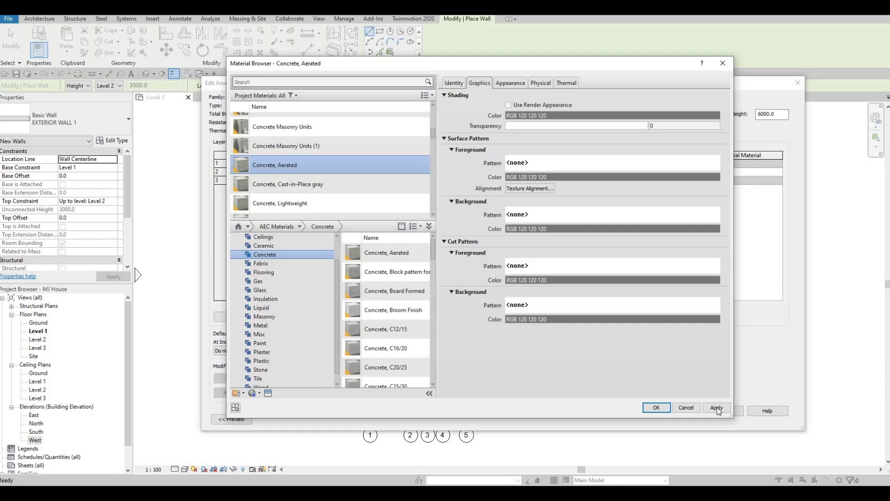
{"action": "left_click", "coordinate": [716, 407]}
{"action": "key", "text": "Return"}
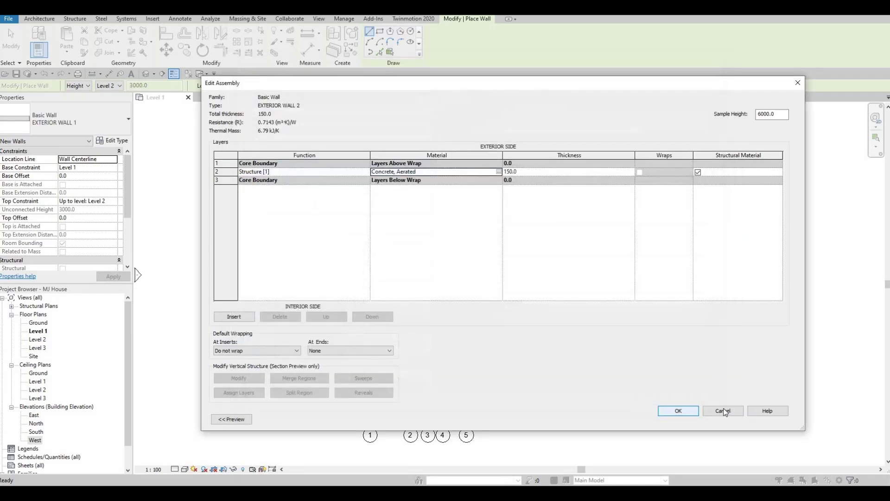
{"action": "left_click", "coordinate": [679, 410]}
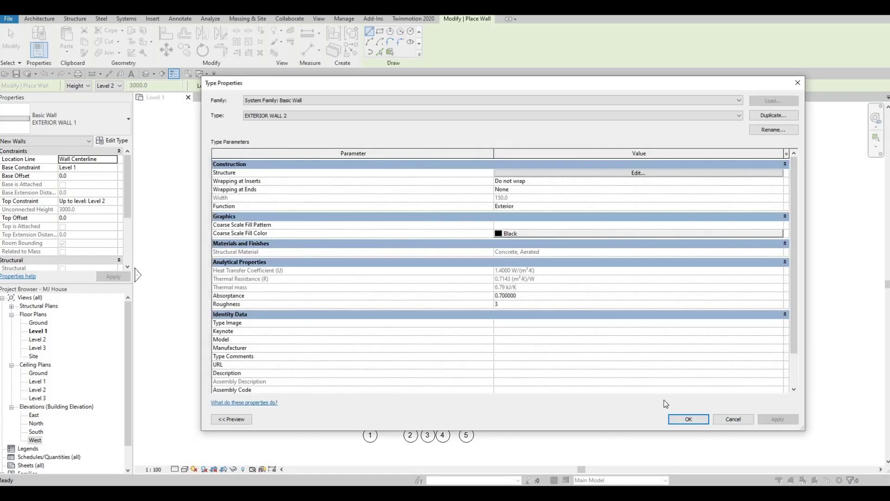
{"action": "key", "text": "Return"}
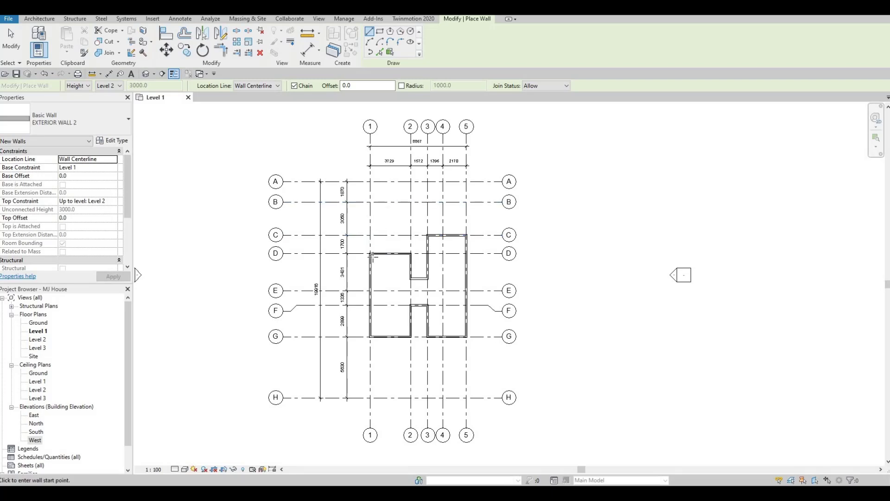
- Set the new walls' top offset to -1000 from Level 2
{"action": "scroll", "coordinate": [374, 211], "scroll_direction": "up", "scroll_amount": 2}
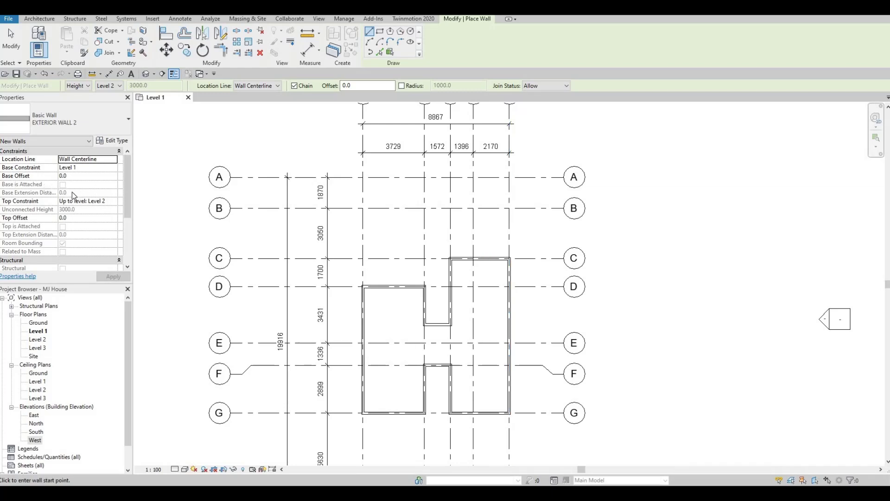
{"action": "left_click", "coordinate": [74, 219]}
{"action": "type", "text": "-1"}
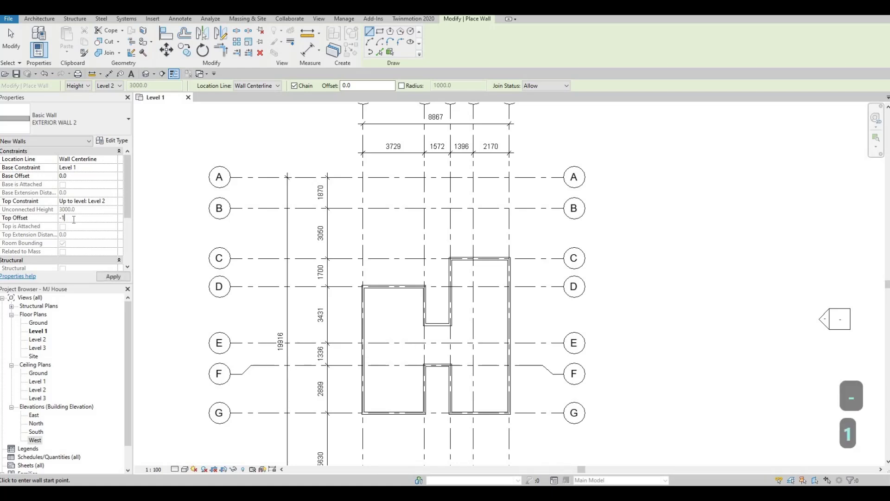
{"action": "type", "text": "00"}
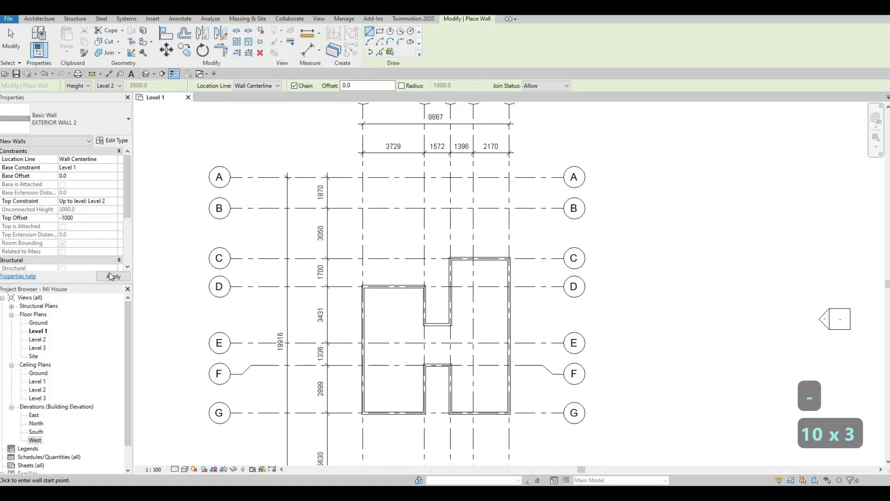
{"action": "type", "text": "0"}
{"action": "left_click", "coordinate": [111, 277]}
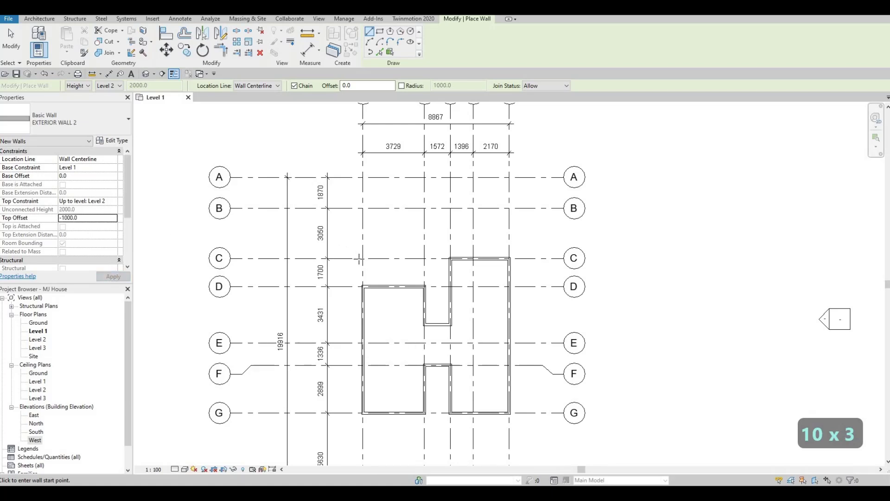
- Draw EXTERIOR WALL 2 walls from 5/C up to grid A, along A to grid 1, and down grid 1 to D, and end the chain
{"action": "left_click", "coordinate": [511, 258]}
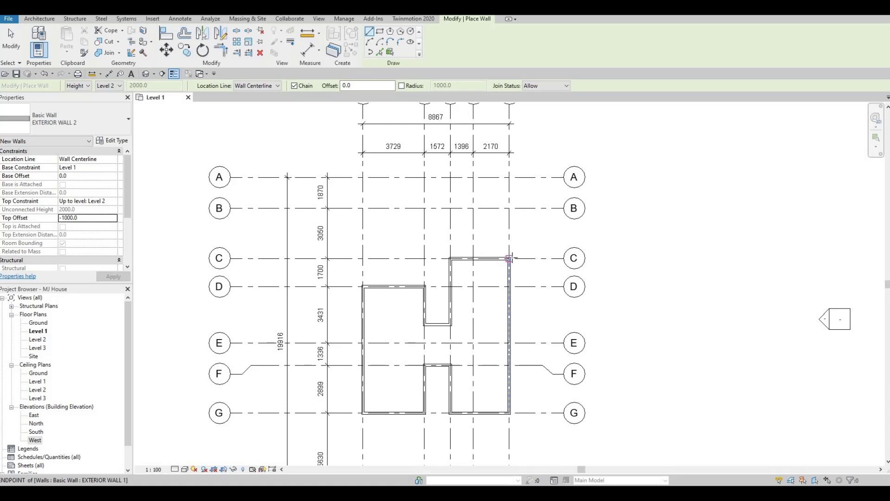
{"action": "left_click", "coordinate": [510, 177]}
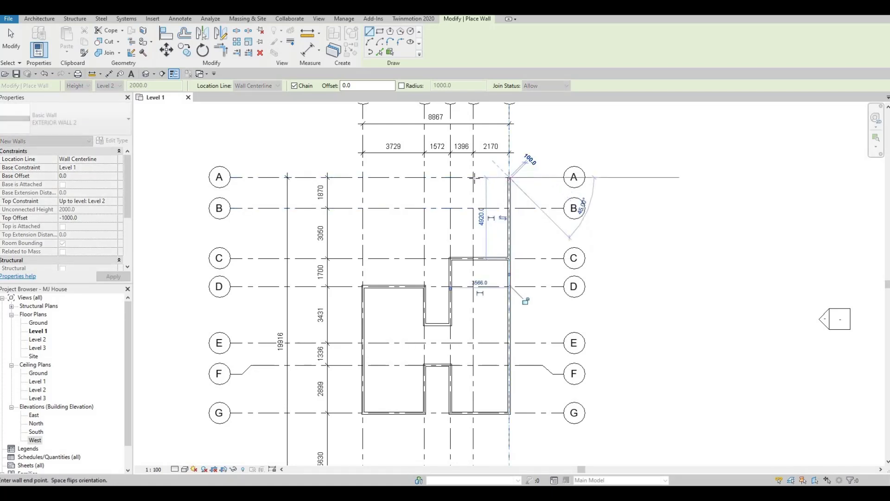
{"action": "left_click", "coordinate": [361, 189]}
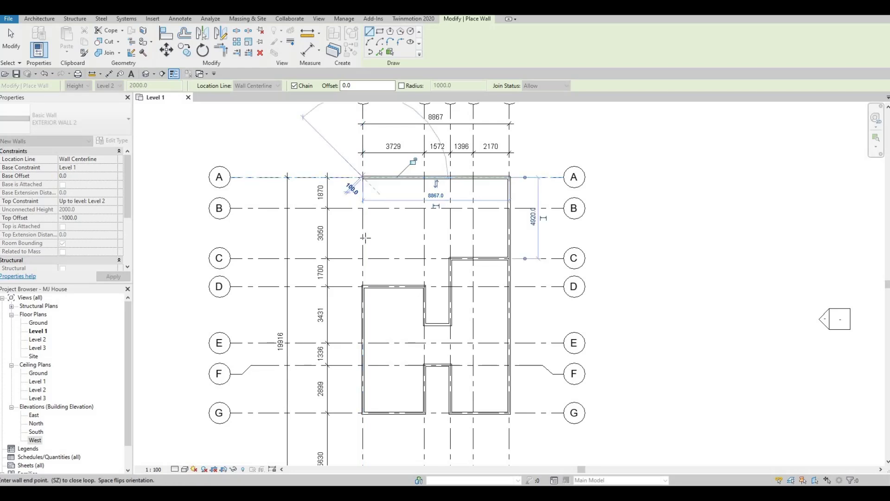
{"action": "left_click", "coordinate": [363, 286]}
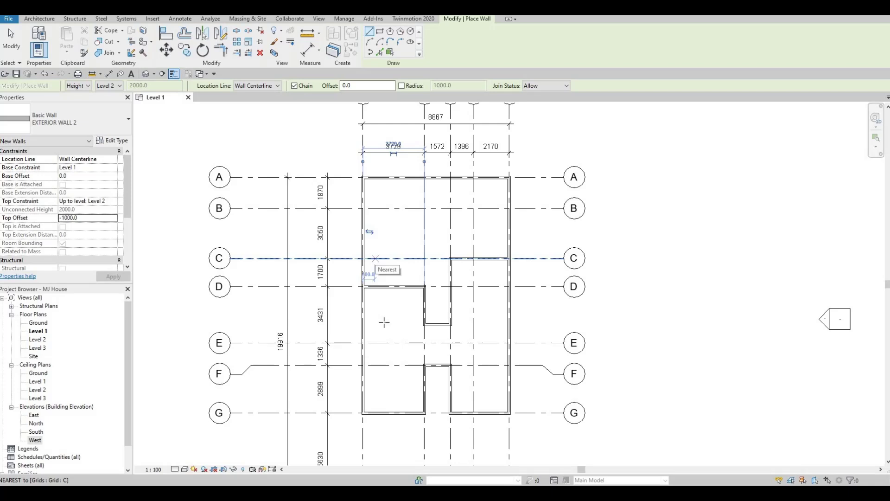
{"action": "key", "text": "Escape"}
- Draw EXTERIOR WALL 2 walls from 1/G down to grid H, along H to grid 5, and up grid 5 to G, and end the chain
{"action": "middle_click_drag", "start_coordinate": [505, 310], "coordinate": [506, 223]}
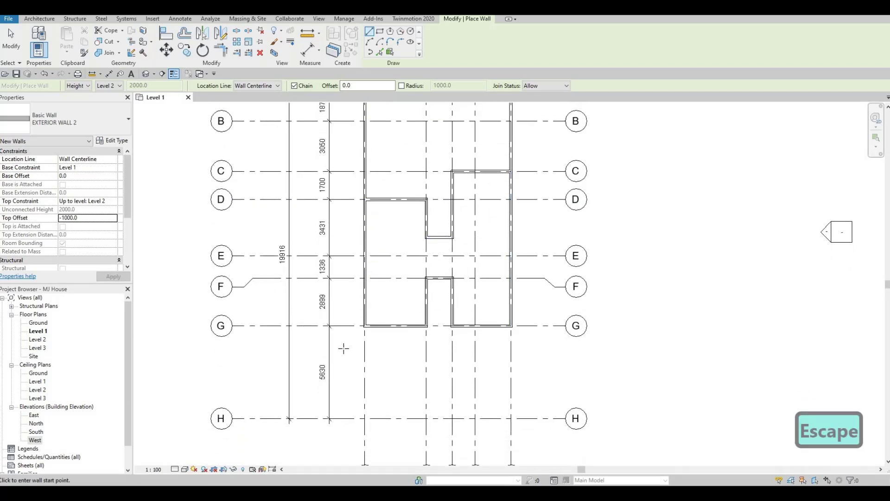
{"action": "left_click", "coordinate": [365, 326]}
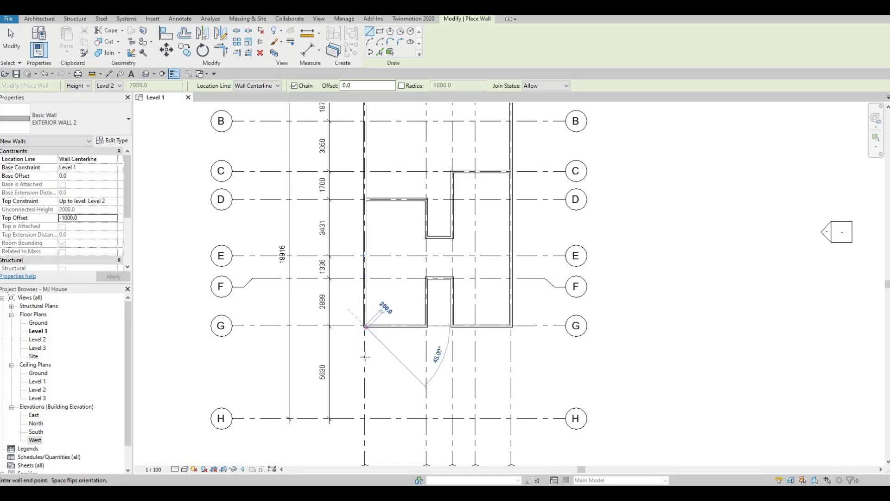
{"action": "left_click", "coordinate": [363, 418]}
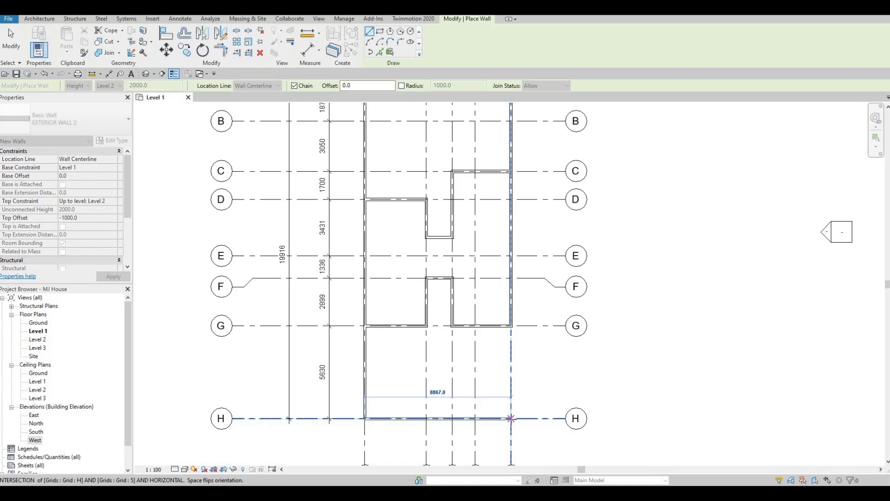
{"action": "left_click", "coordinate": [513, 392]}
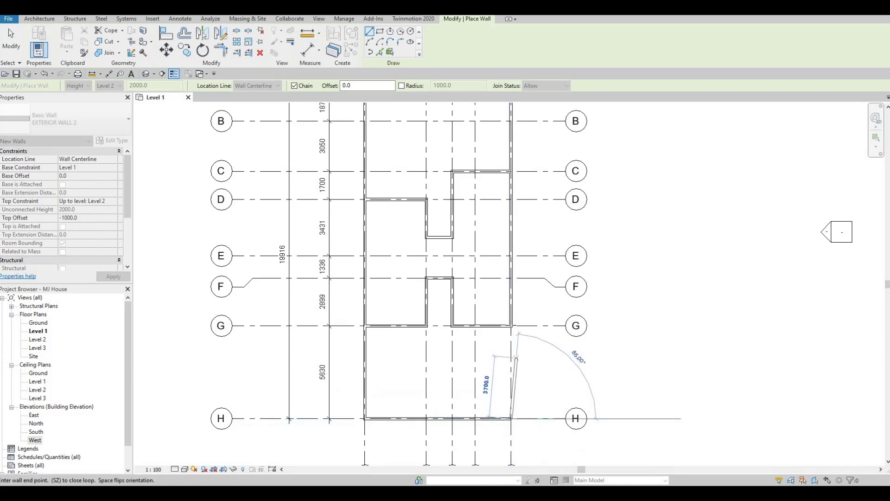
{"action": "left_click", "coordinate": [510, 325]}
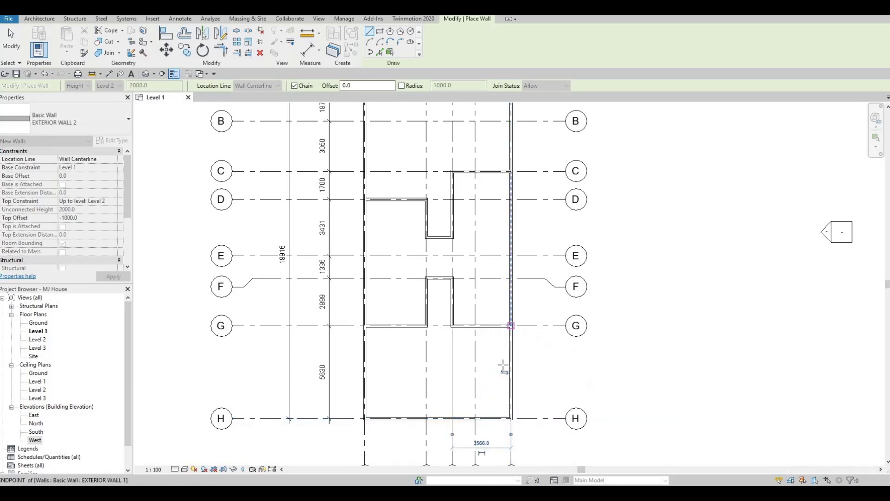
{"action": "key", "text": "Escape"}
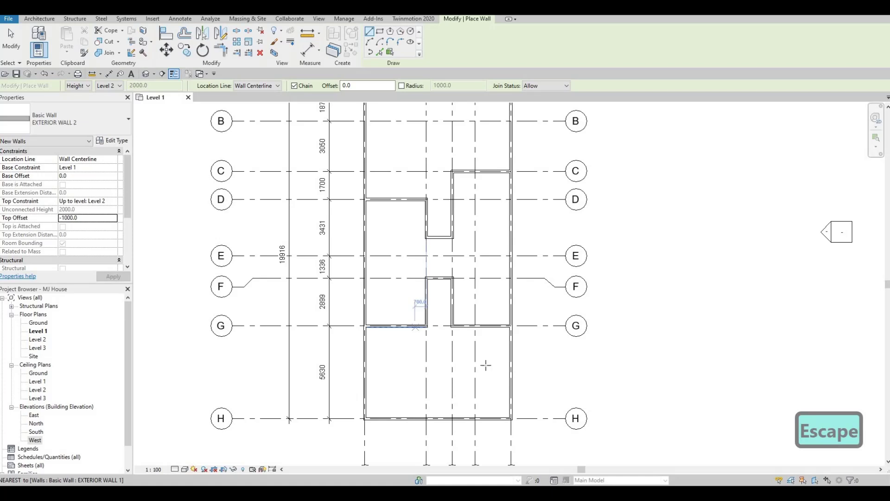
- Open the default 3D view to examine the two wall types' heights, and leave wall placement
{"action": "middle_click_drag", "start_coordinate": [436, 179], "coordinate": [429, 240]}
{"action": "scroll", "coordinate": [412, 274], "scroll_direction": "down", "scroll_amount": 1}
{"action": "scroll", "coordinate": [397, 280], "scroll_direction": "down", "scroll_amount": 1}
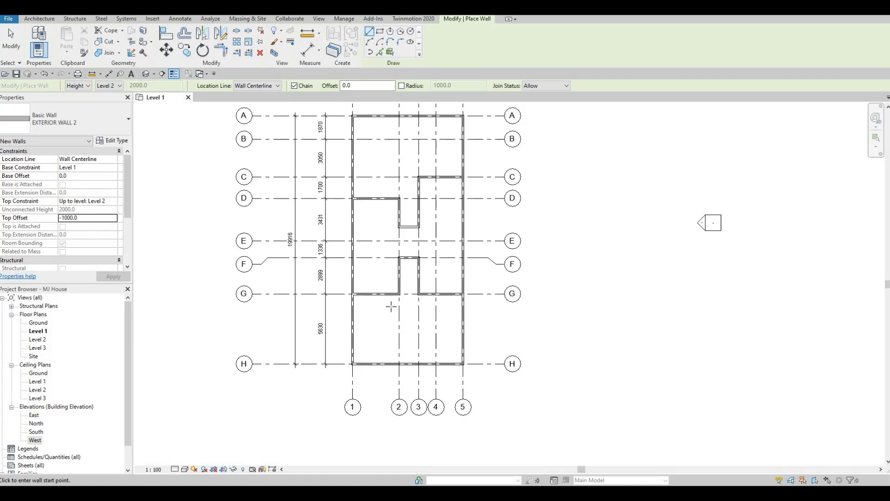
{"action": "middle_click_drag", "start_coordinate": [384, 285], "coordinate": [384, 326]}
{"action": "key", "text": "F1"}
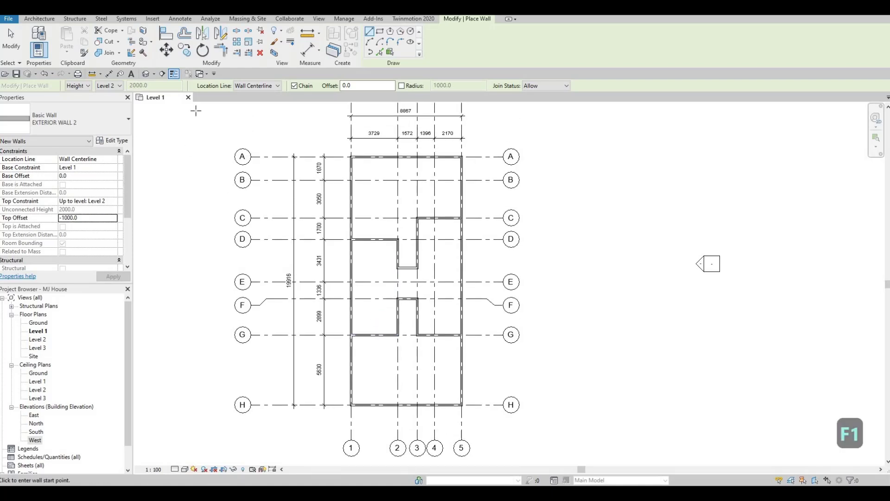
{"action": "left_click", "coordinate": [145, 73]}
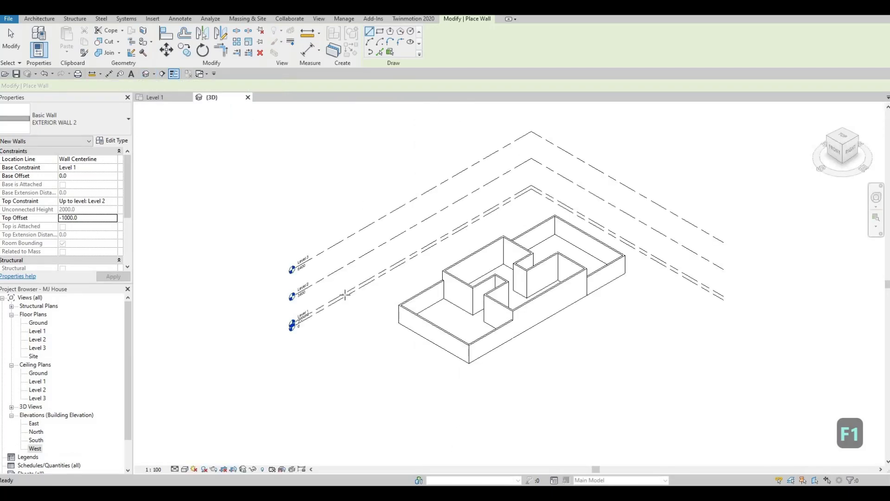
{"action": "middle_click_drag", "start_coordinate": [554, 294], "coordinate": [377, 322], "text": "shift"}
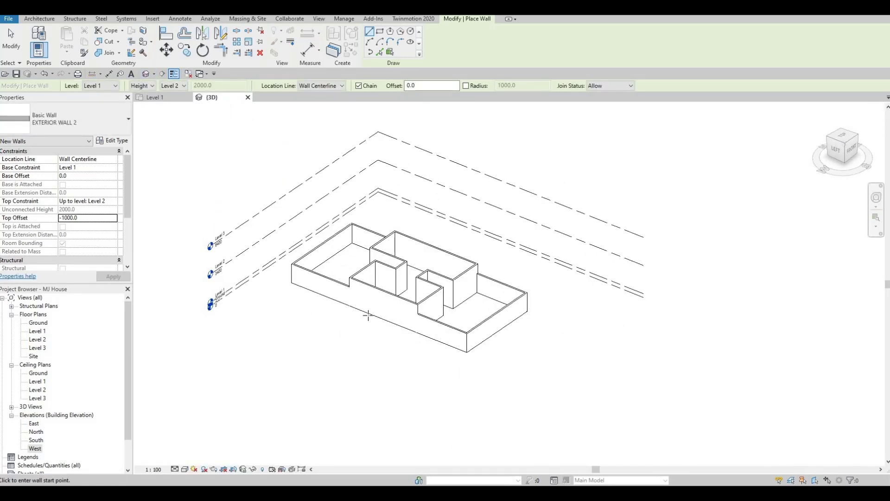
{"action": "scroll", "coordinate": [329, 282], "scroll_direction": "up", "scroll_amount": 3}
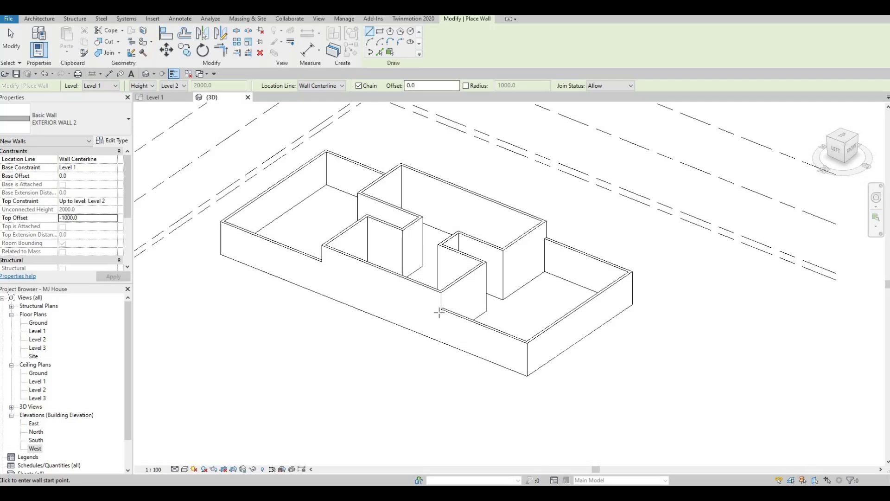
{"action": "scroll", "coordinate": [474, 323], "scroll_direction": "up", "scroll_amount": 2}
{"action": "key", "text": "Escape"}
{"action": "key", "text": "Escape"}
- Select the low wall on grid 1 between G and H and inspect its type's structure layers, closing the dialogs without changes
{"action": "left_click", "coordinate": [482, 338]}
{"action": "left_click", "coordinate": [113, 140]}
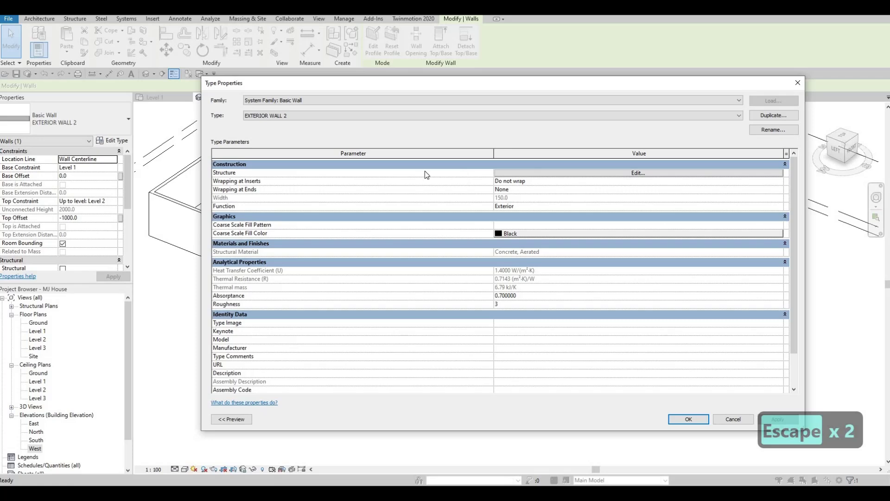
{"action": "left_click", "coordinate": [498, 172]}
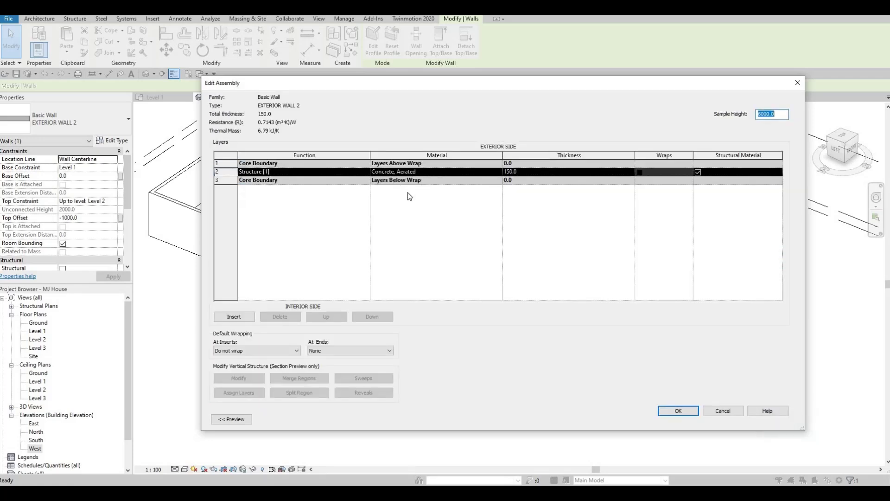
{"action": "key", "text": "Escape"}
{"action": "key", "text": "Escape"}
{"action": "key", "text": "Escape"}
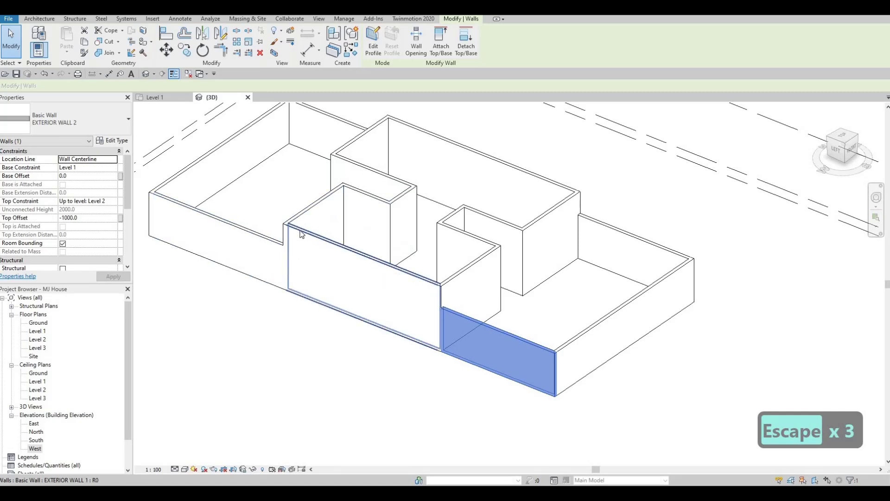
- Clear the wall selection and examine the junctions between the low and full-height walls from the front and left sides in 3D
{"action": "middle_click_drag", "start_coordinate": [389, 274], "coordinate": [510, 332], "text": "shift"}
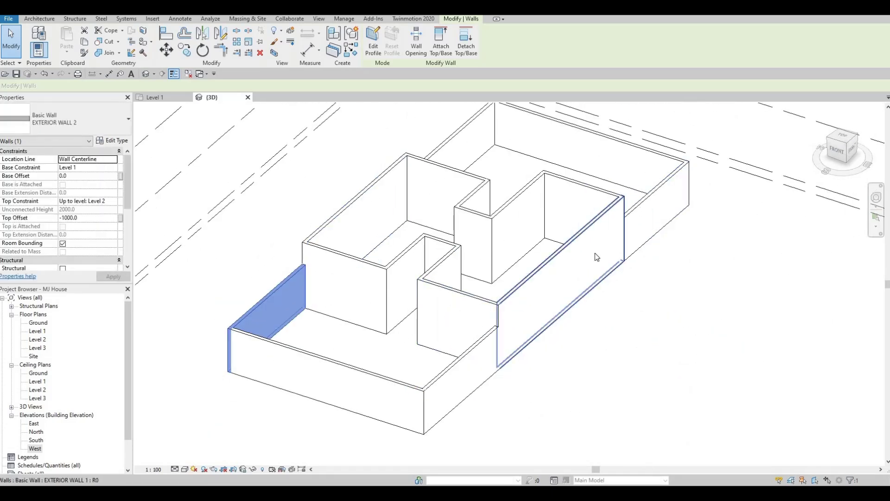
{"action": "key", "text": "F1"}
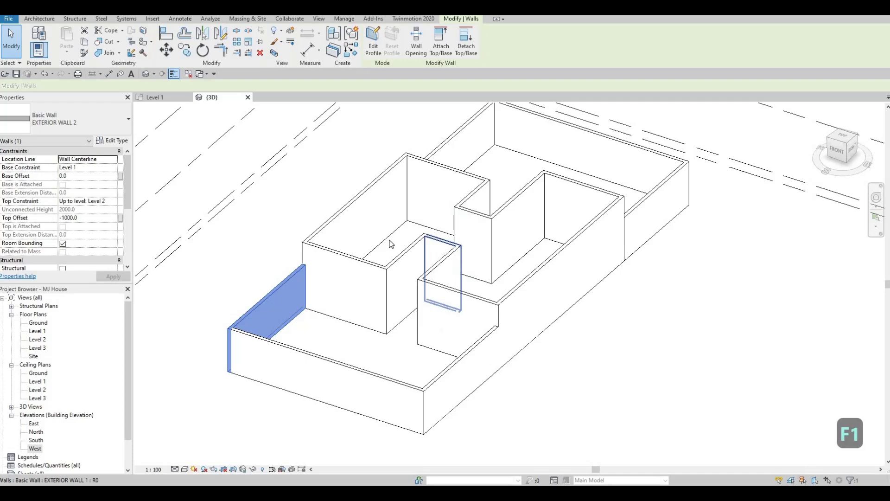
{"action": "scroll", "coordinate": [398, 288], "scroll_direction": "up", "scroll_amount": 1}
{"action": "key", "text": "Escape"}
{"action": "scroll", "coordinate": [431, 282], "scroll_direction": "up", "scroll_amount": 3}
{"action": "scroll", "coordinate": [431, 283], "scroll_direction": "down", "scroll_amount": 3}
{"action": "middle_click_drag", "start_coordinate": [431, 283], "coordinate": [324, 199], "text": "shift"}
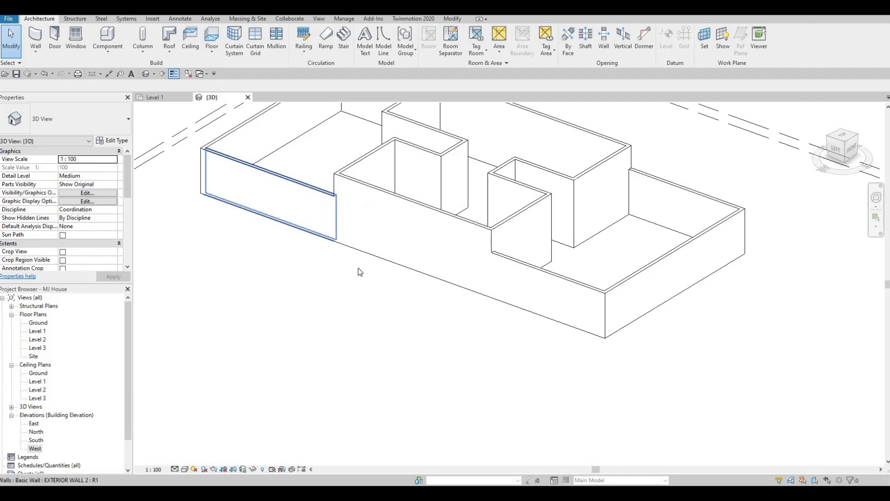
{"action": "scroll", "coordinate": [359, 271], "scroll_direction": "up", "scroll_amount": 1}
{"action": "key", "text": "Tab"}
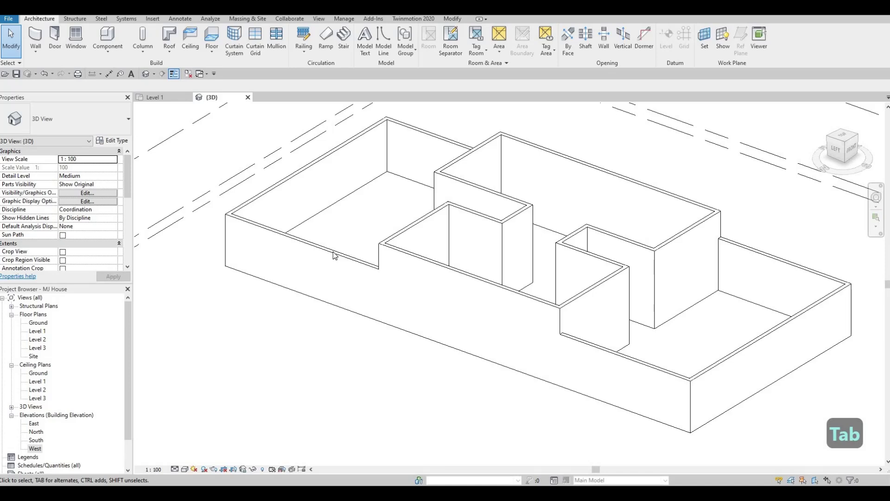
{"action": "key", "text": "Tab"}
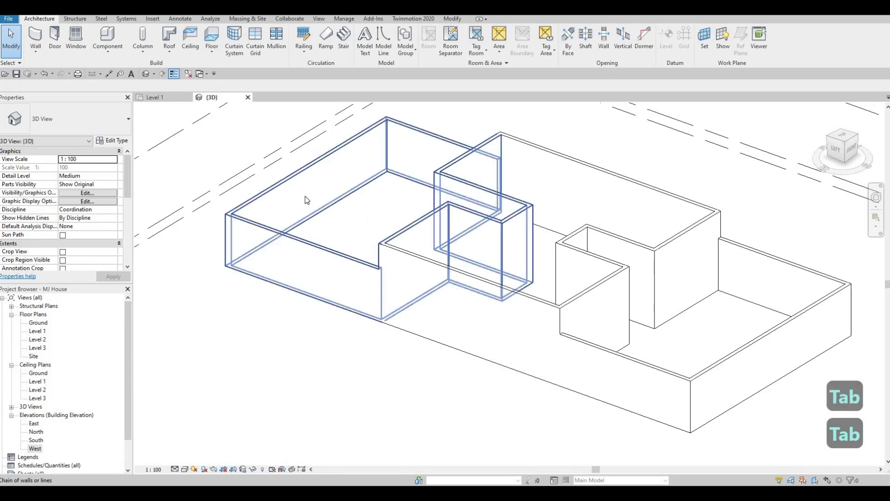
{"action": "key", "text": "Escape"}
{"action": "key", "text": "Escape"}
{"action": "key", "text": "Tab"}
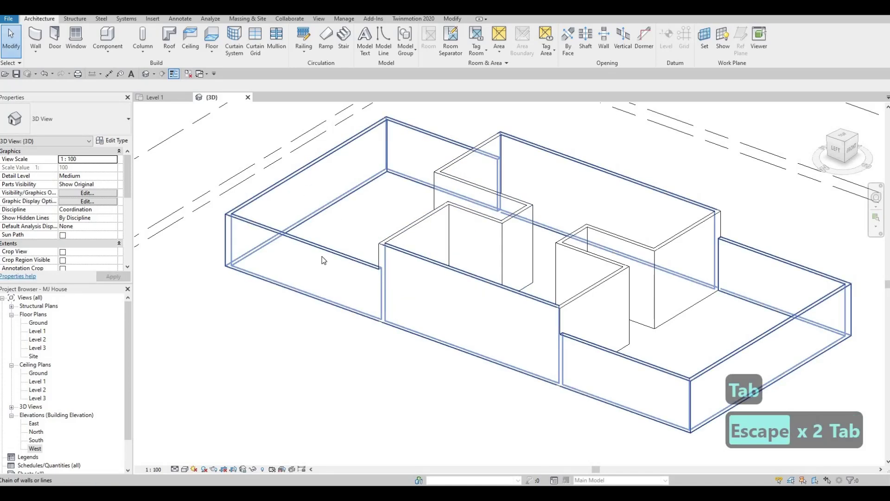
{"action": "scroll", "coordinate": [333, 227], "scroll_direction": "down", "scroll_amount": 4}
{"action": "key", "text": "Escape"}
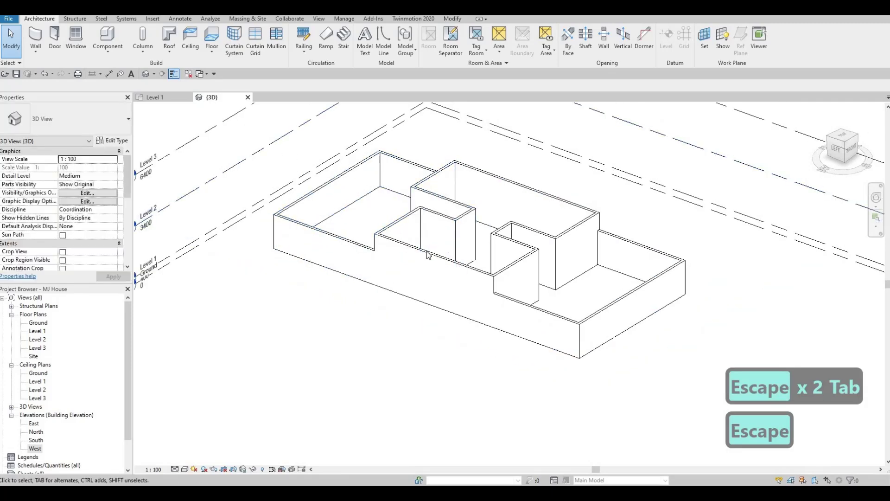
- Select all the house walls in the 3D view, set their base constraint to Ground, and clear the selection to check the result
{"action": "left_click_drag", "start_coordinate": [246, 124], "coordinate": [705, 411]}
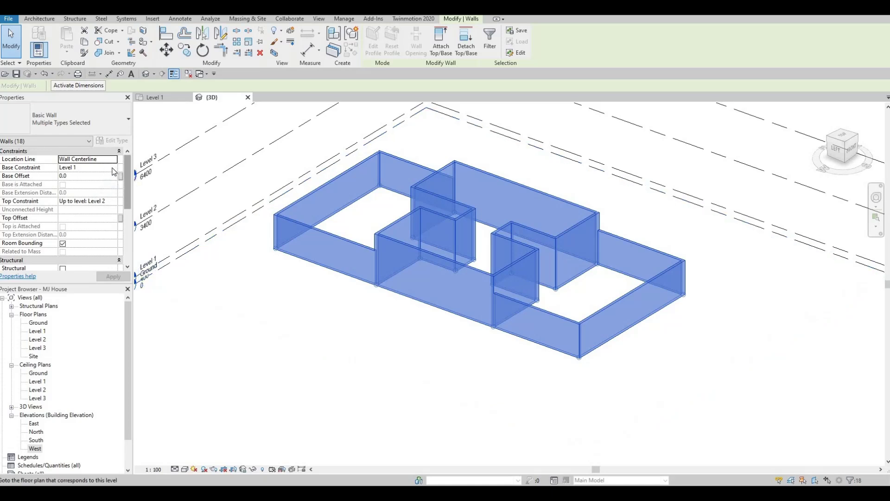
{"action": "key", "text": "Tab"}
{"action": "key", "text": "alt+Down"}
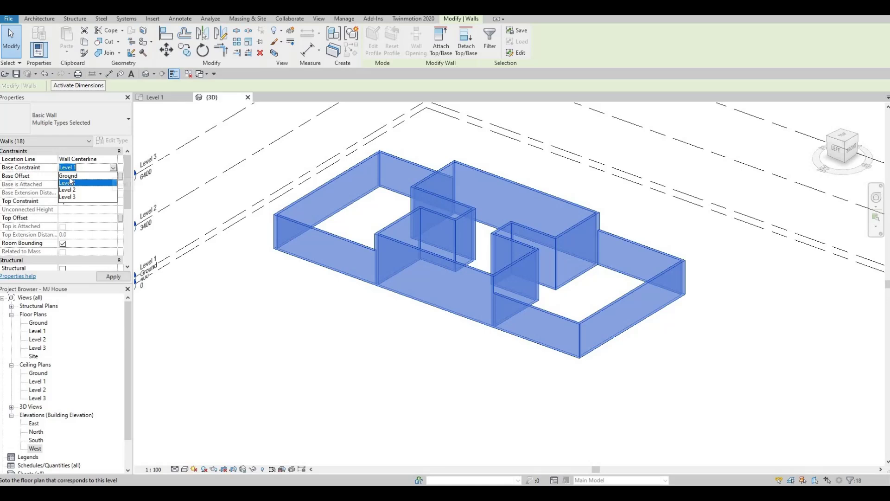
{"action": "left_click", "coordinate": [68, 176]}
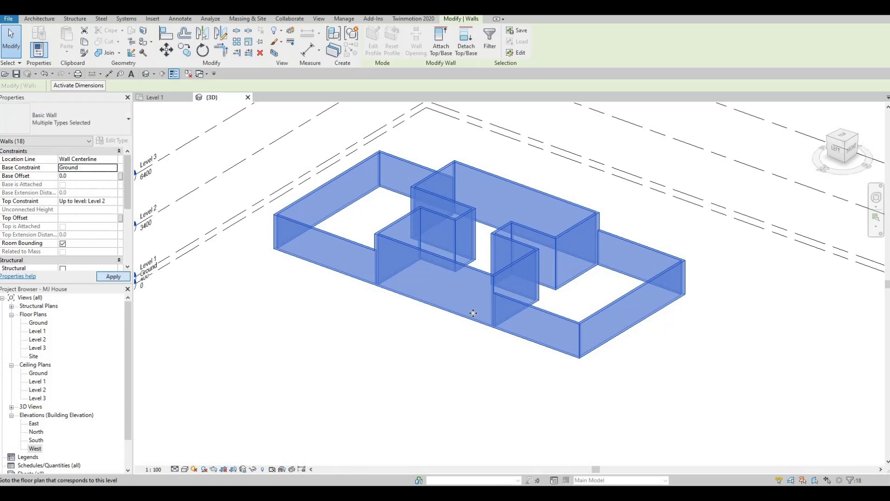
{"action": "left_click", "coordinate": [113, 276]}
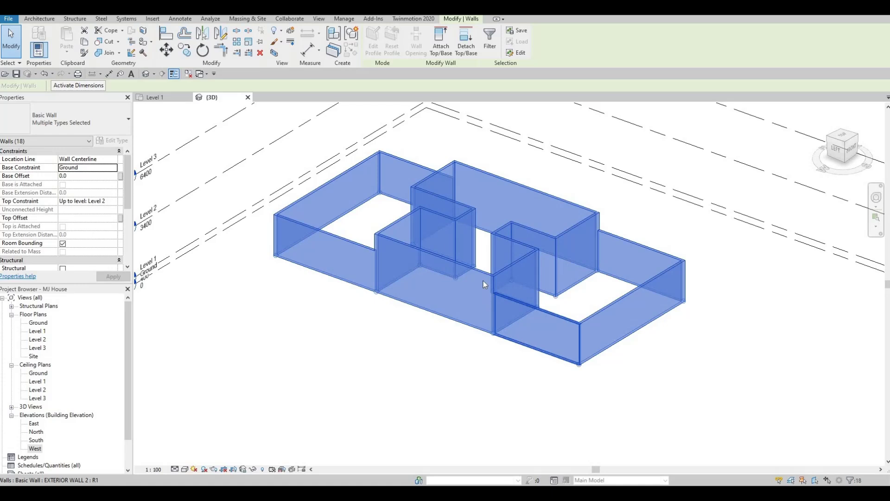
{"action": "key", "text": "Escape"}
{"action": "key", "text": "Escape"}
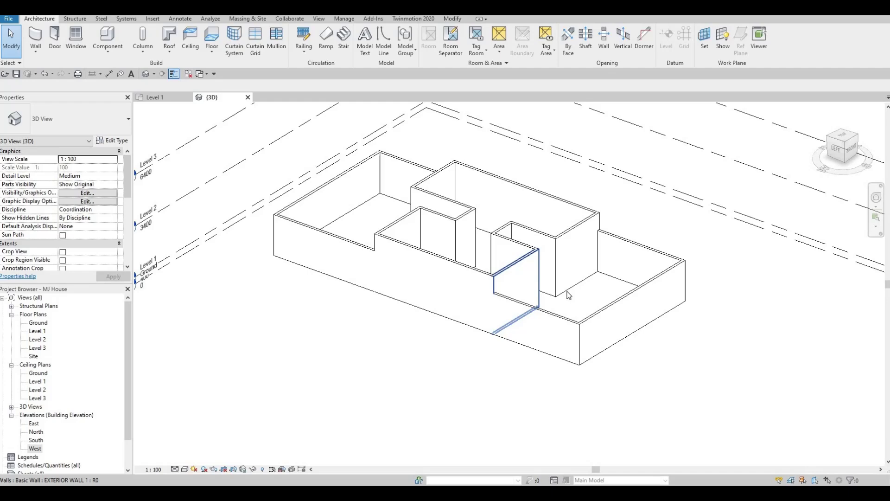
{"action": "middle_click_drag", "start_coordinate": [508, 327], "coordinate": [408, 260], "text": "shift"}
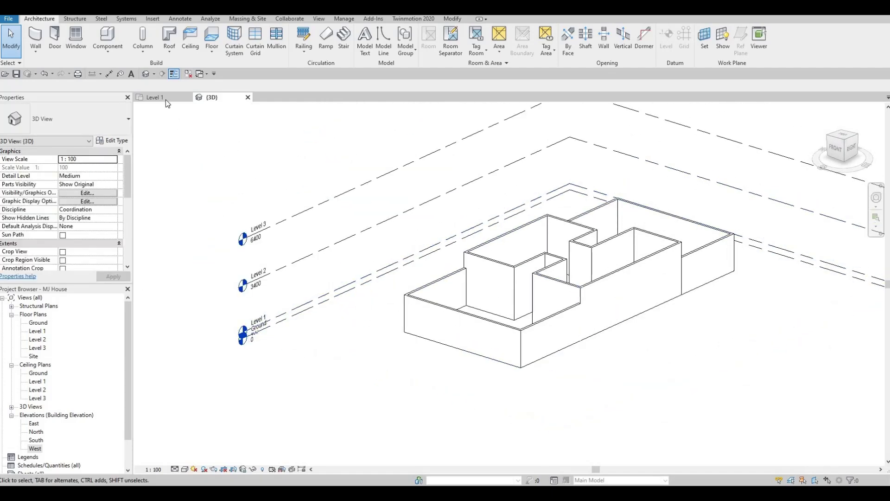
- Return to the Level 1 plan, start wall placement with EXTERIOR WALL 1, and duplicate that wall type
{"action": "key", "text": "ctrl+Tab"}
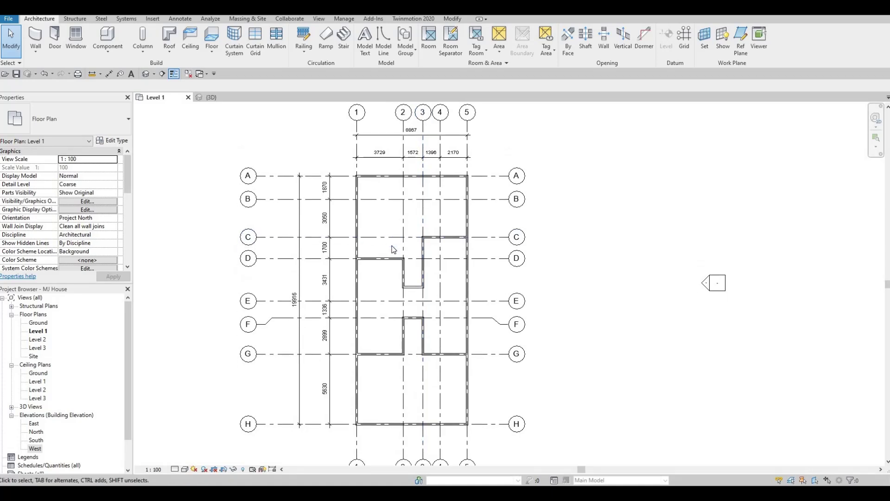
{"action": "key", "text": "F1"}
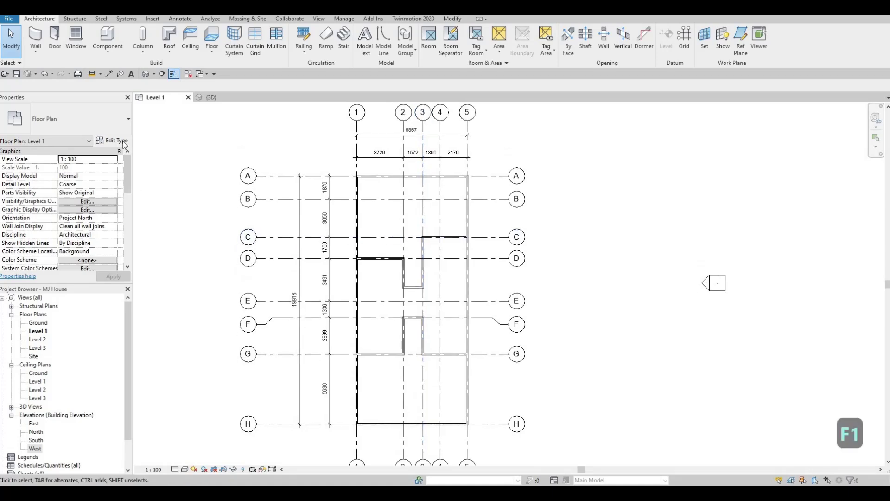
{"action": "left_click", "coordinate": [33, 35]}
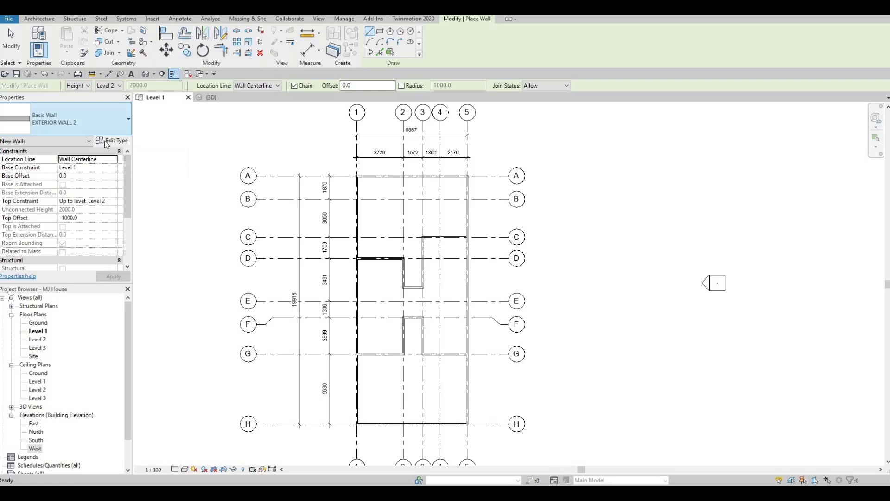
{"action": "left_click", "coordinate": [109, 126]}
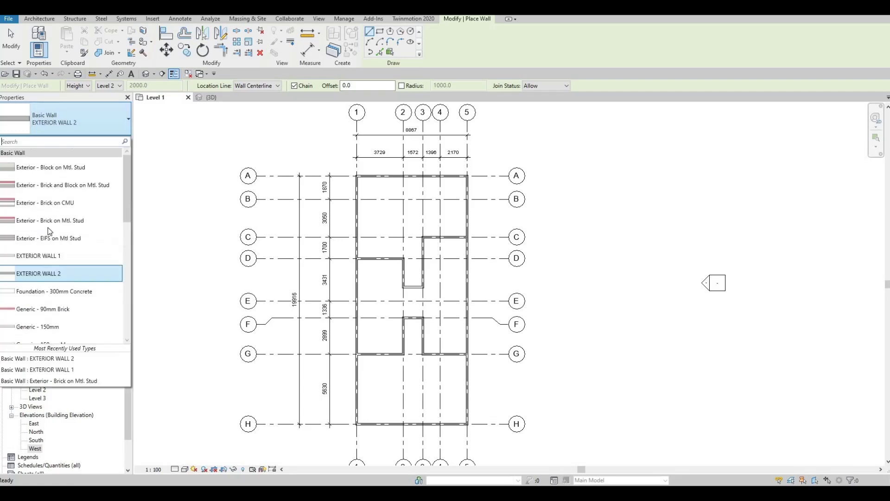
{"action": "left_click", "coordinate": [51, 258]}
{"action": "left_click", "coordinate": [111, 140]}
{"action": "left_click", "coordinate": [772, 115]}
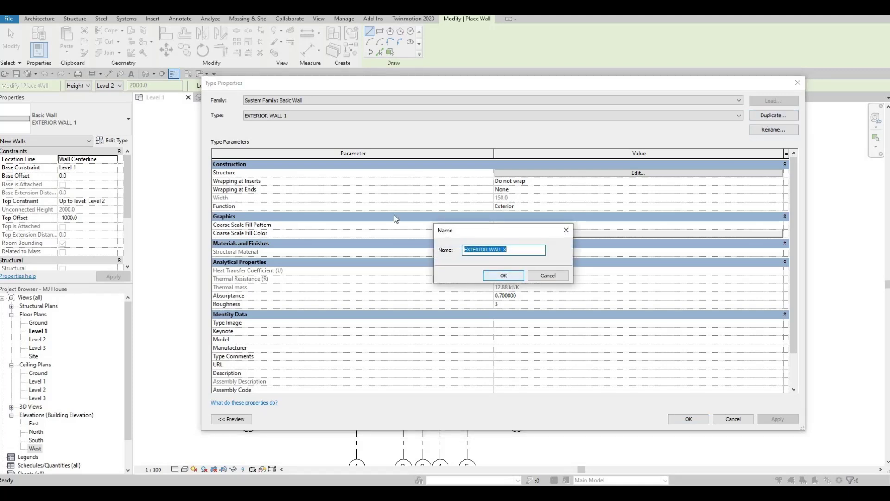
{"action": "left_click", "coordinate": [504, 276]}
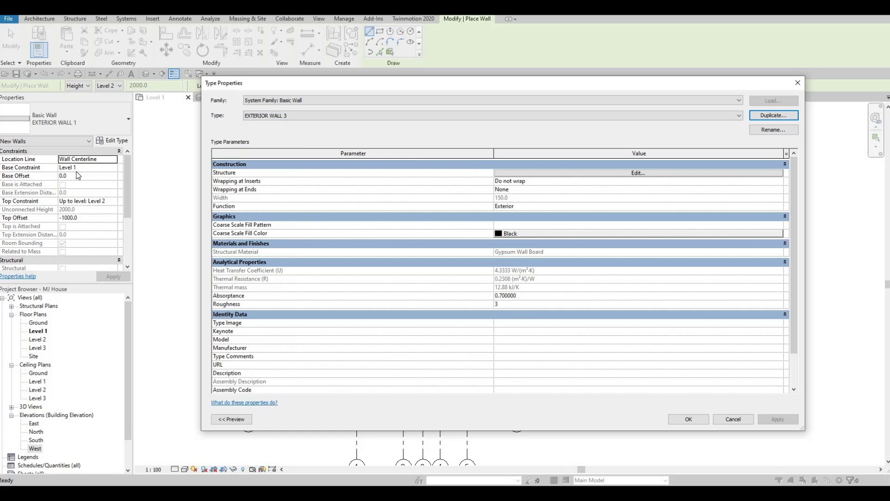
- Rename the duplicated wall type INTERIOR WALL 1, review its structure layers, and accept the type
{"action": "left_click", "coordinate": [773, 131]}
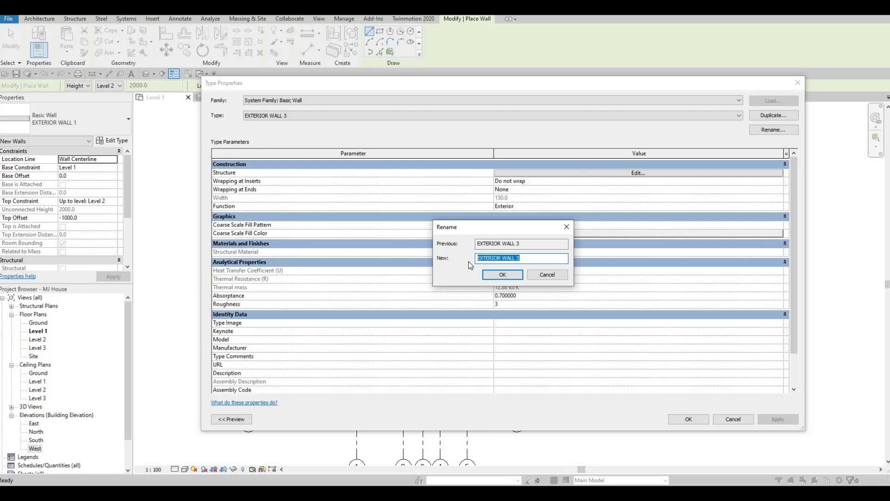
{"action": "type", "text": "I"}
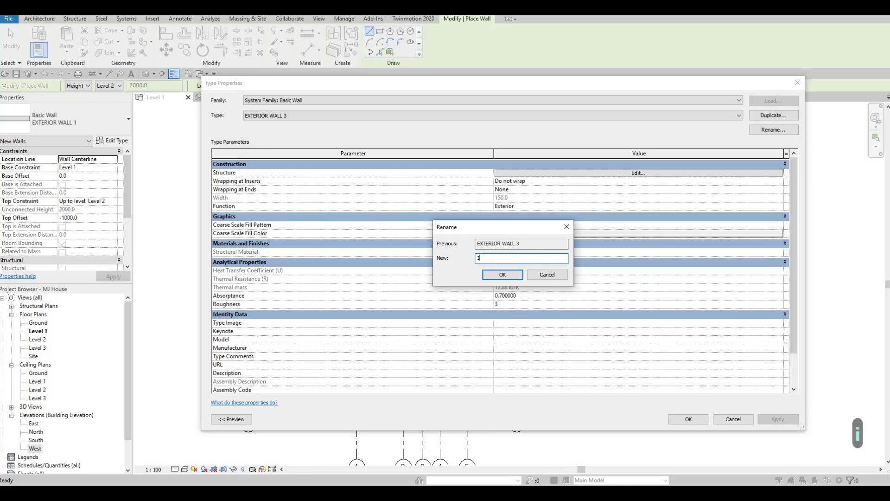
{"action": "type", "text": "NTERI"}
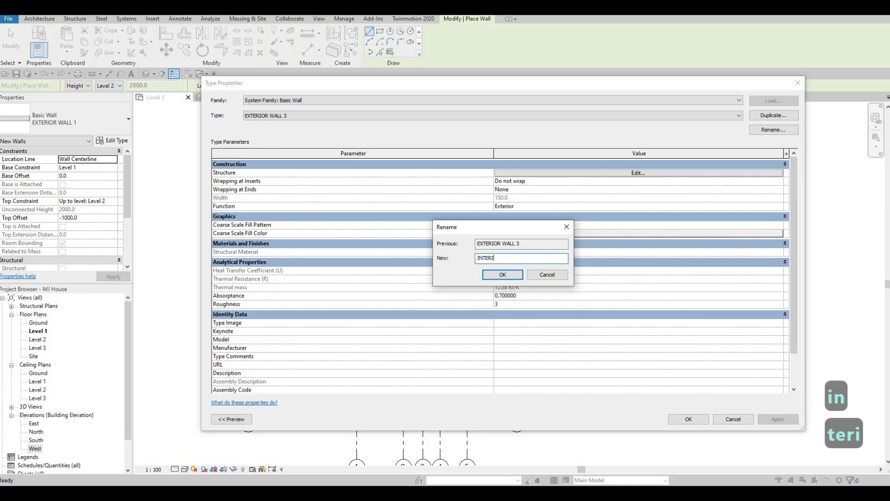
{"action": "type", "text": "OR WALL 1"}
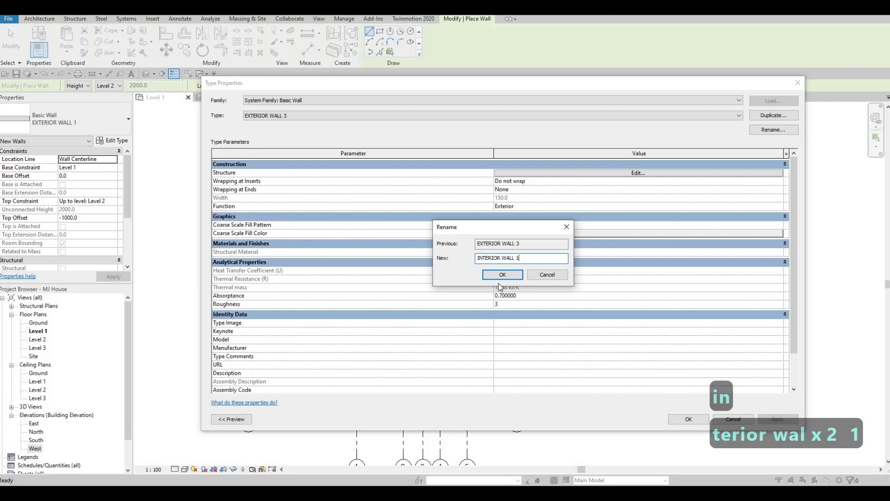
{"action": "left_click", "coordinate": [503, 274]}
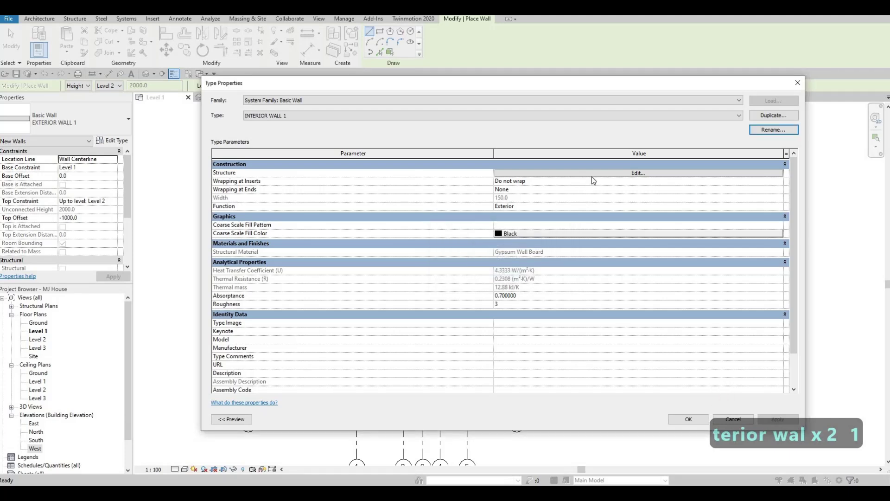
{"action": "left_click", "coordinate": [519, 174]}
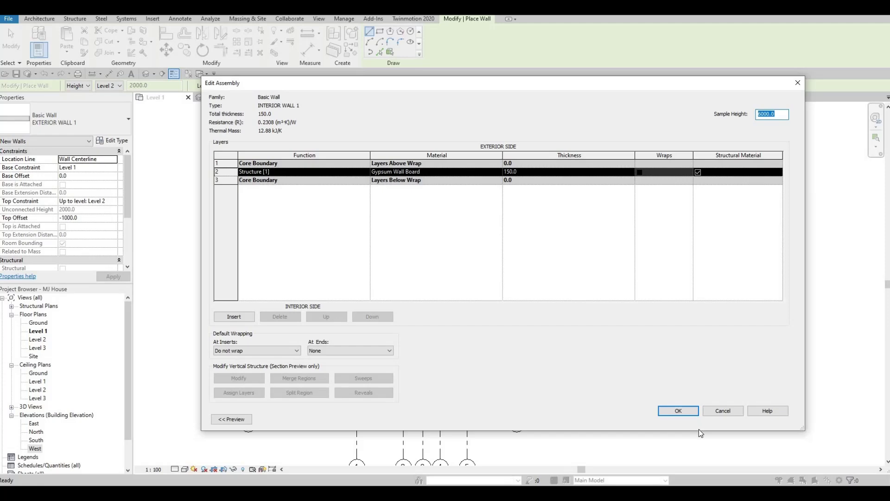
{"action": "left_click", "coordinate": [689, 411]}
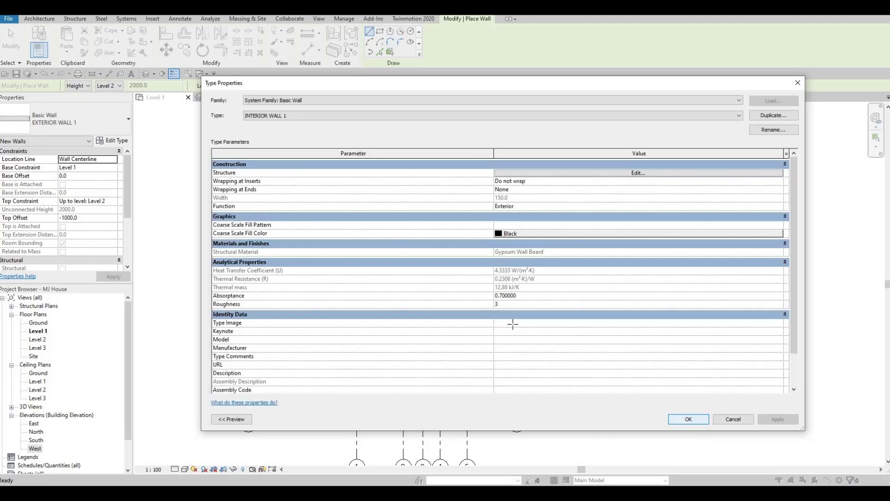
{"action": "left_click", "coordinate": [688, 419]}
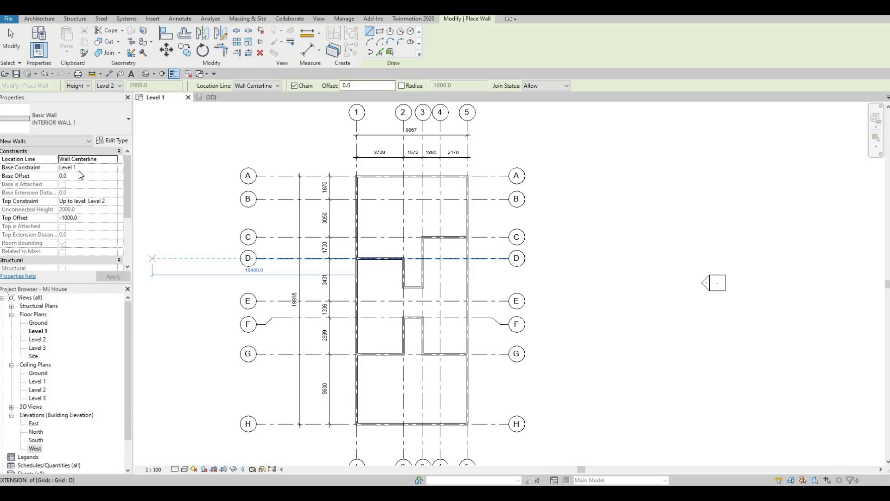
- Set the new walls' top offset to 0 and draw an INTERIOR WALL 1 wall along grid 4 from G to F
{"action": "left_click", "coordinate": [95, 218]}
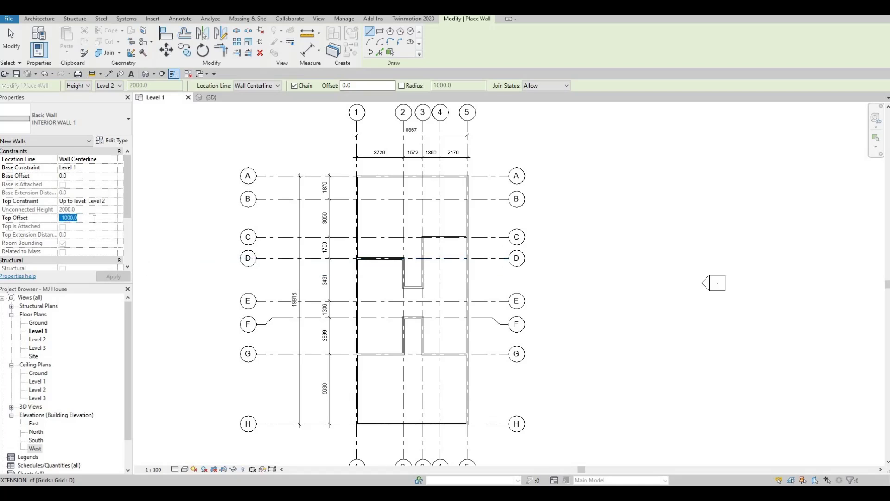
{"action": "type", "text": "0"}
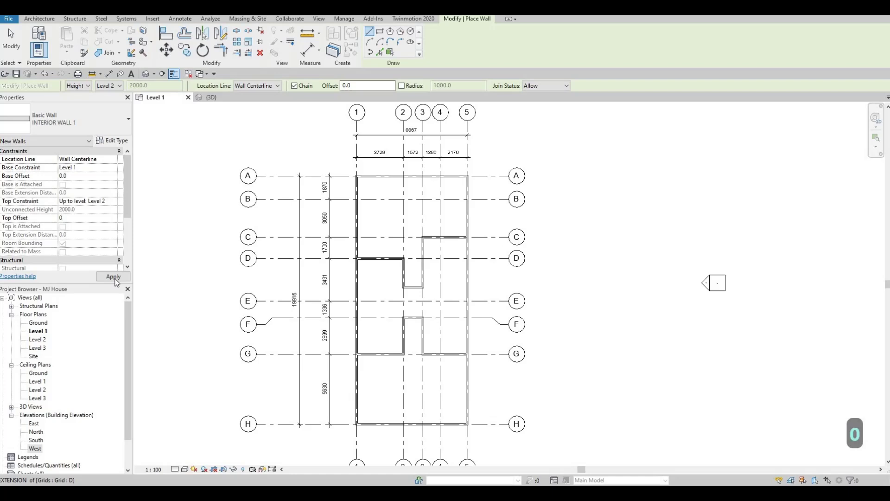
{"action": "left_click", "coordinate": [114, 278]}
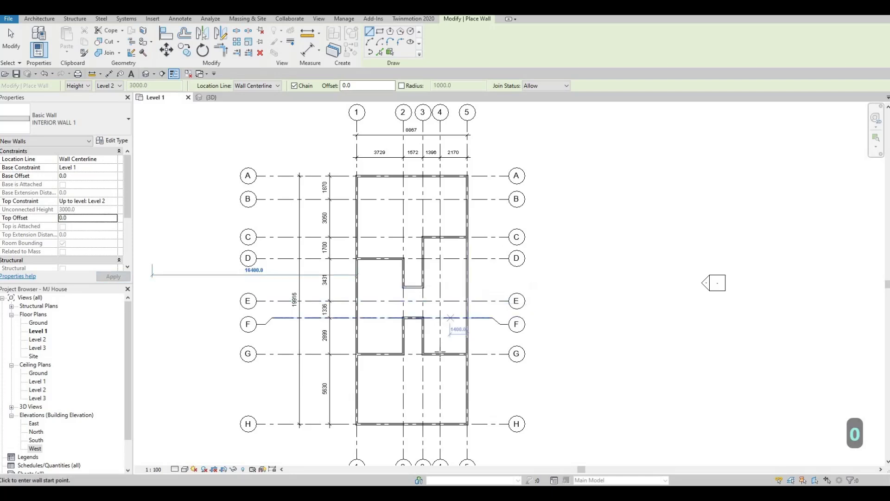
{"action": "scroll", "coordinate": [440, 347], "scroll_direction": "up", "scroll_amount": 2}
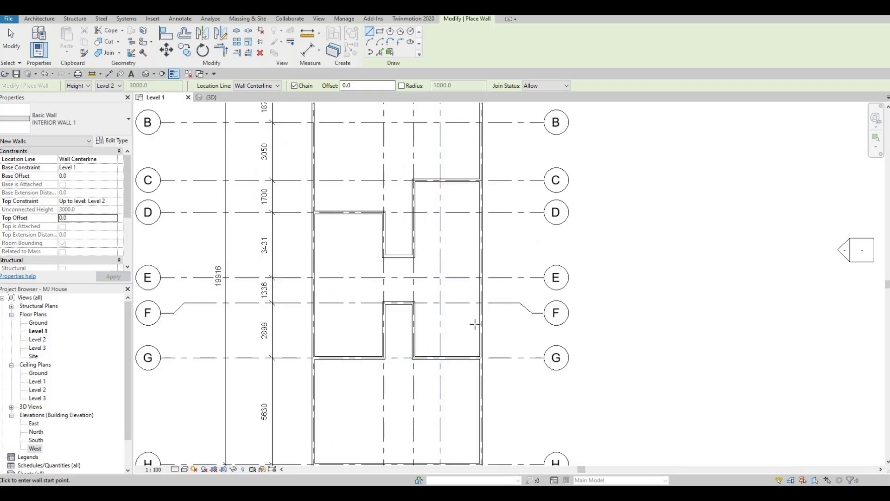
{"action": "scroll", "coordinate": [413, 234], "scroll_direction": "down", "scroll_amount": 3}
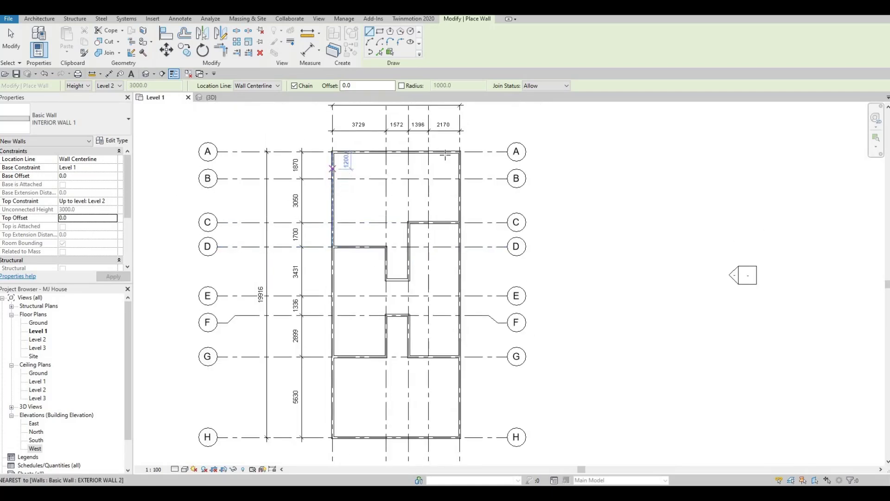
{"action": "middle_click_drag", "start_coordinate": [446, 364], "coordinate": [452, 343]}
{"action": "scroll", "coordinate": [434, 298], "scroll_direction": "up", "scroll_amount": 5}
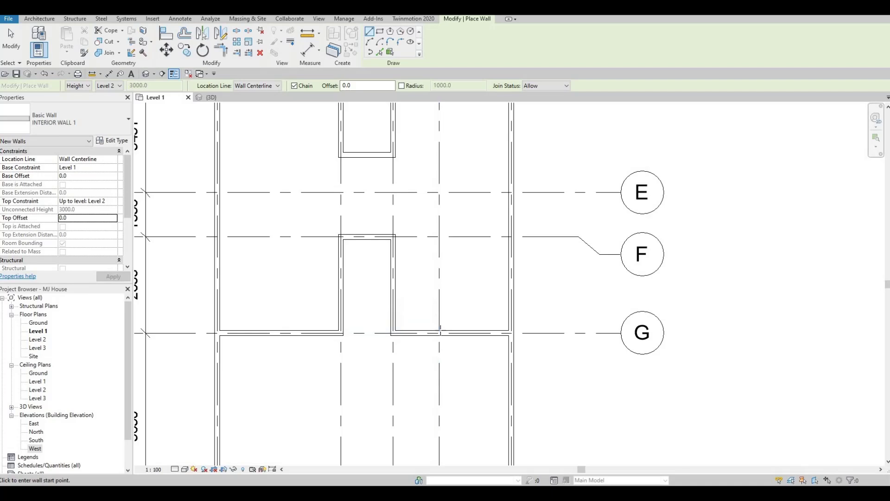
{"action": "left_click", "coordinate": [439, 332]}
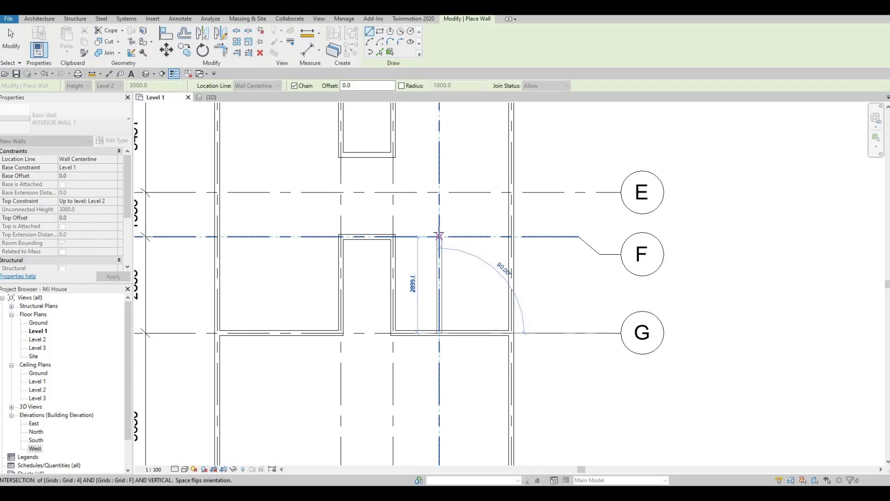
{"action": "left_click", "coordinate": [440, 236]}
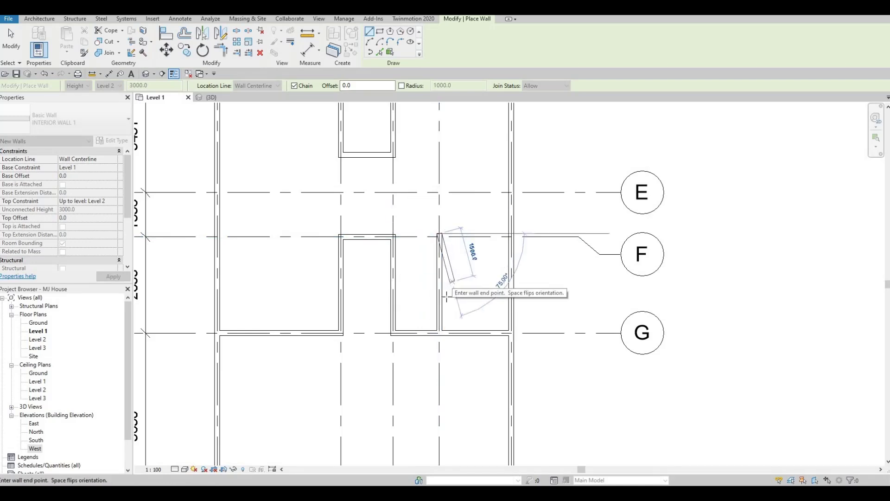
{"action": "key", "text": "Escape"}
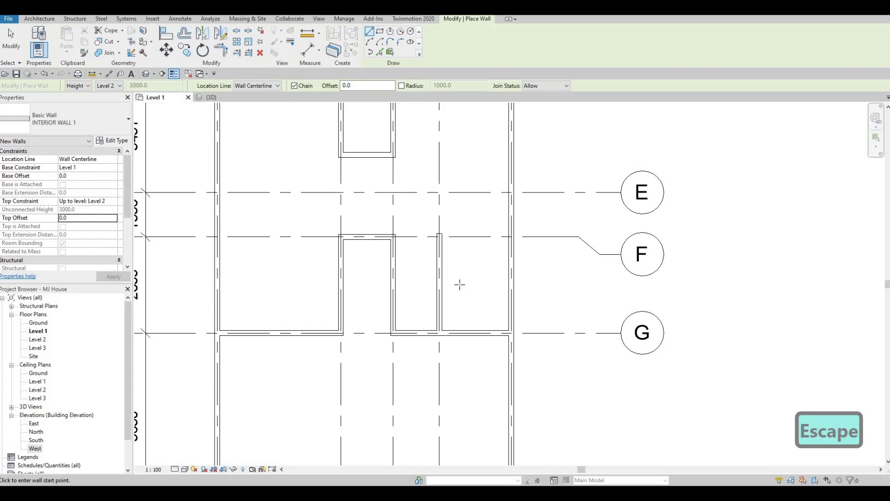
- Draw a horizontal INTERIOR WALL 1 wall from the grid 4 wall to the grid 3 wall, about a third of the way from F to G
{"action": "left_click", "coordinate": [437, 266]}
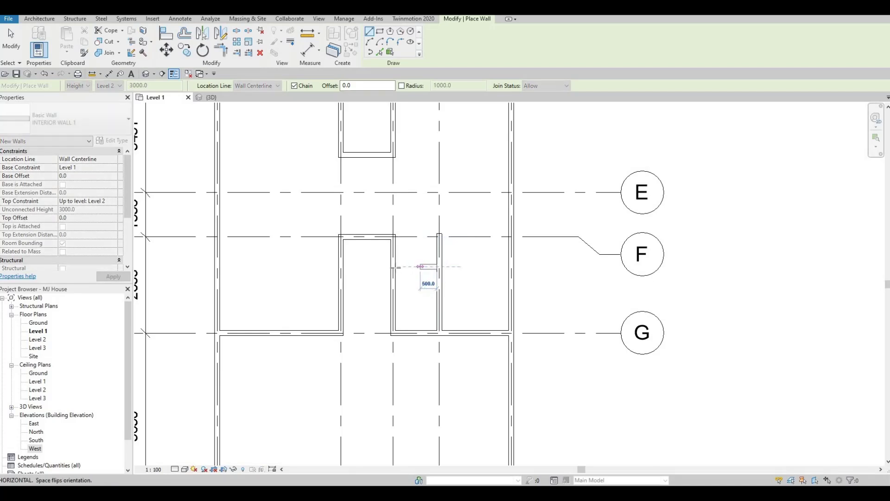
{"action": "left_click", "coordinate": [397, 267]}
{"action": "key", "text": "Escape"}
{"action": "key", "text": "Escape"}
{"action": "key", "text": "Escape"}
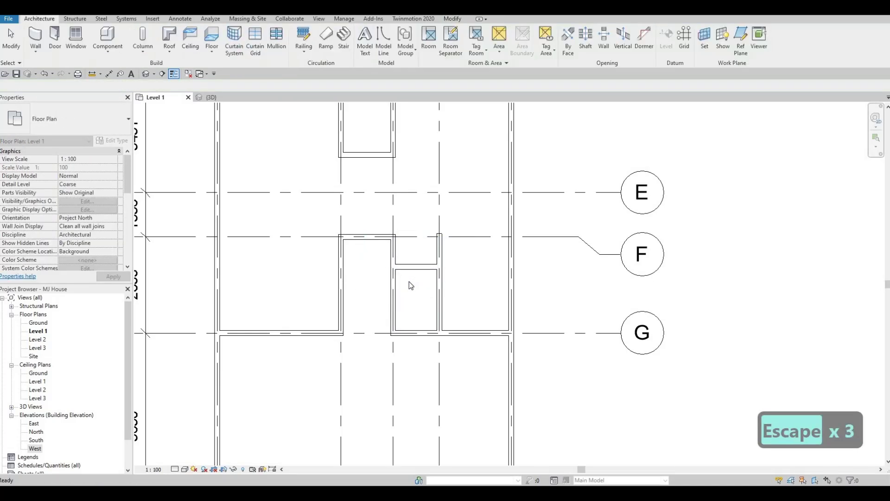
- Set the distance from the horizontal interior wall between grids 3 and 4 to grid G to 2200 mm
{"action": "middle_click_drag", "start_coordinate": [407, 272], "coordinate": [421, 265]}
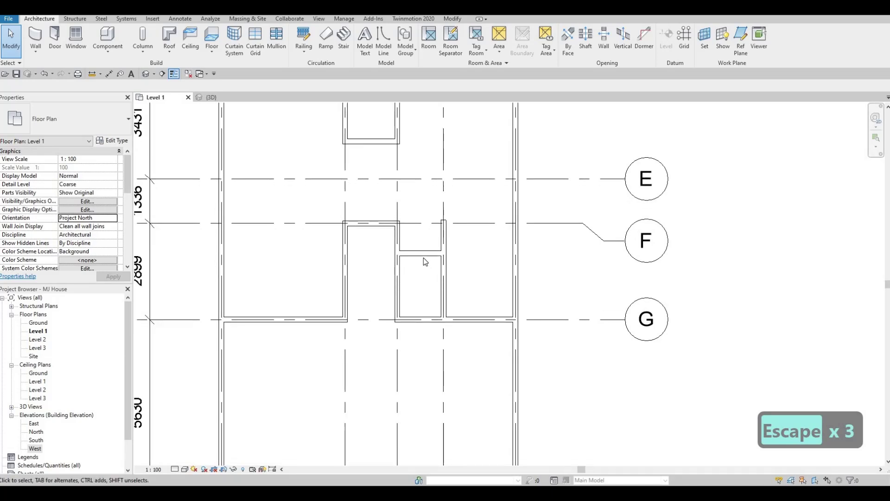
{"action": "left_click", "coordinate": [396, 283]}
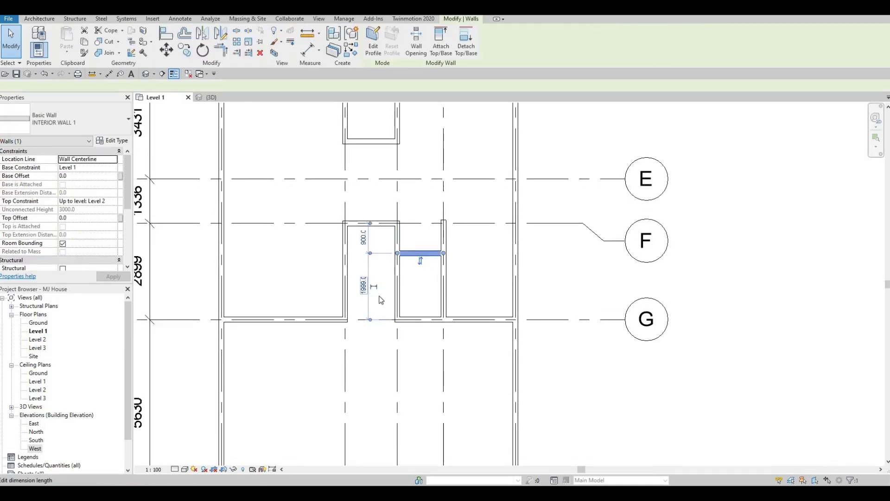
{"action": "left_click", "coordinate": [362, 286]}
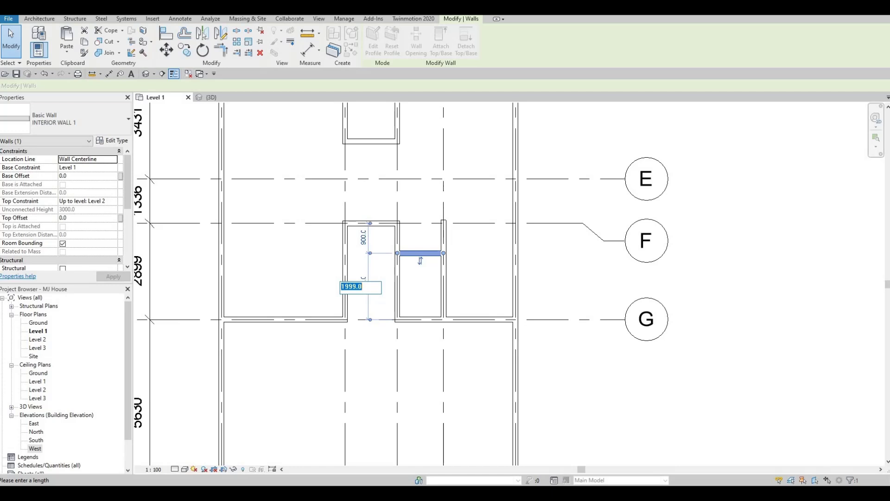
{"action": "type", "text": "2200"}
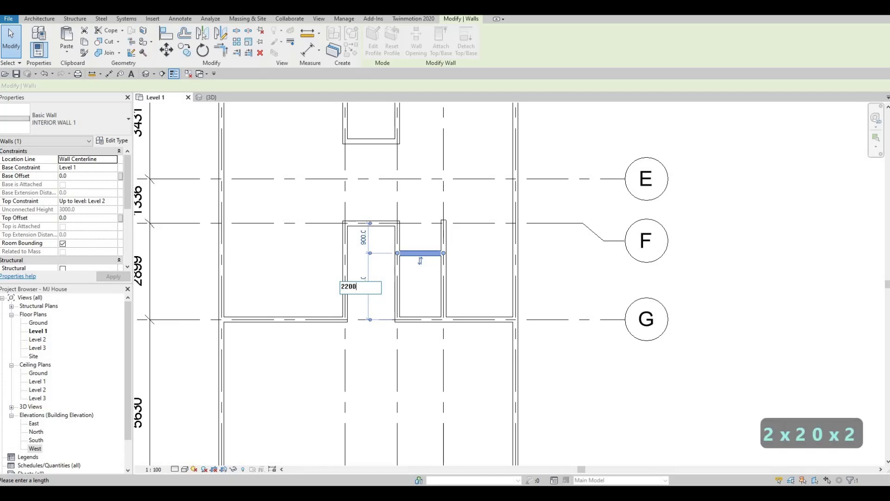
{"action": "key", "text": "Return"}
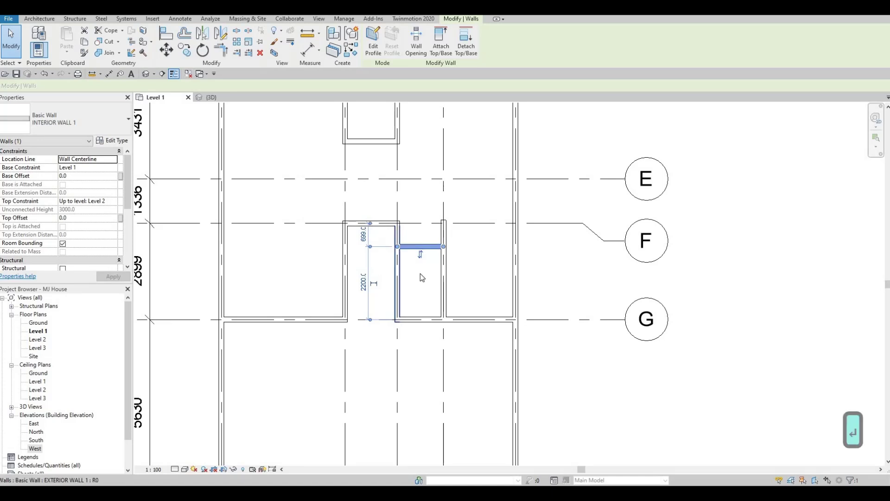
{"action": "key", "text": "Escape"}
{"action": "key", "text": "Escape"}
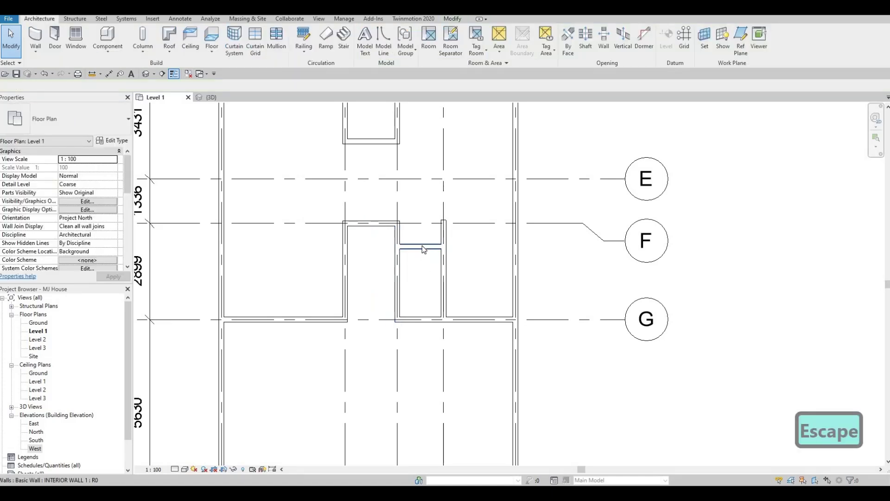
- Review the repositioned interior wall and the overall Level 1 wall layout across grids A to H
{"action": "left_click", "coordinate": [422, 247]}
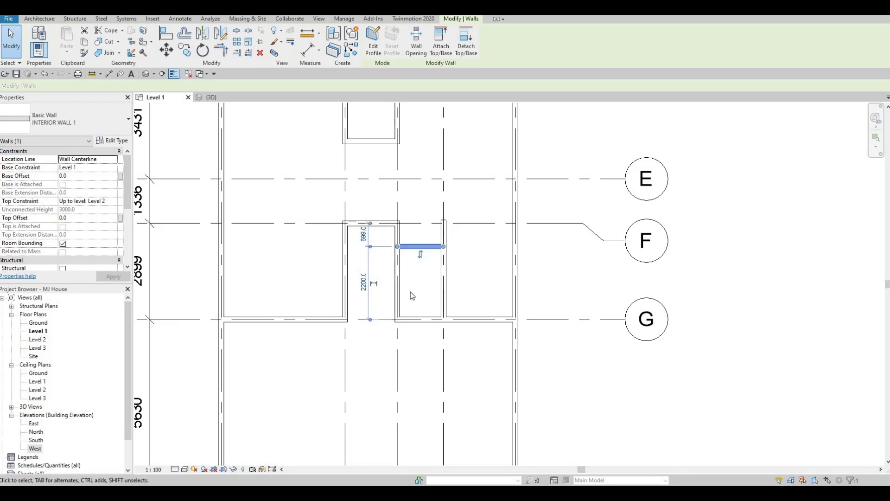
{"action": "middle_click_drag", "start_coordinate": [419, 239], "coordinate": [419, 291]}
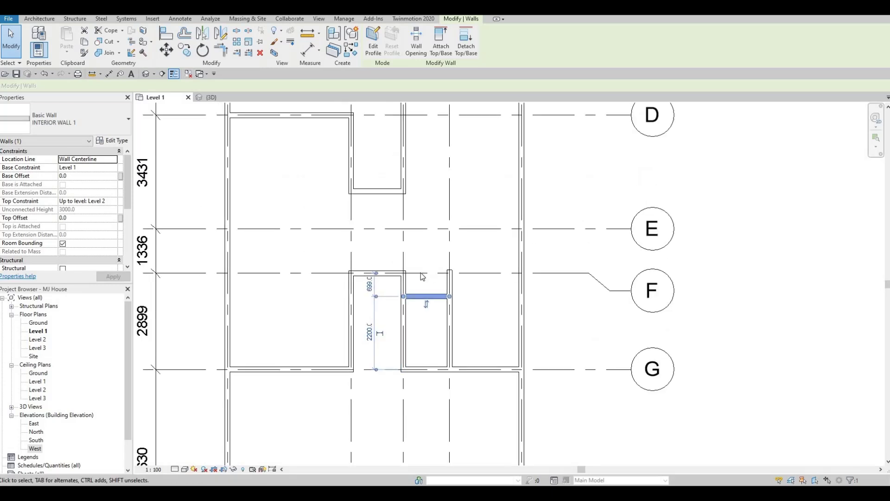
{"action": "scroll", "coordinate": [402, 258], "scroll_direction": "down", "scroll_amount": 1}
{"action": "key", "text": "Escape"}
{"action": "key", "text": "Escape"}
{"action": "scroll", "coordinate": [396, 271], "scroll_direction": "down", "scroll_amount": 1}
{"action": "middle_click_drag", "start_coordinate": [436, 244], "coordinate": [403, 283]}
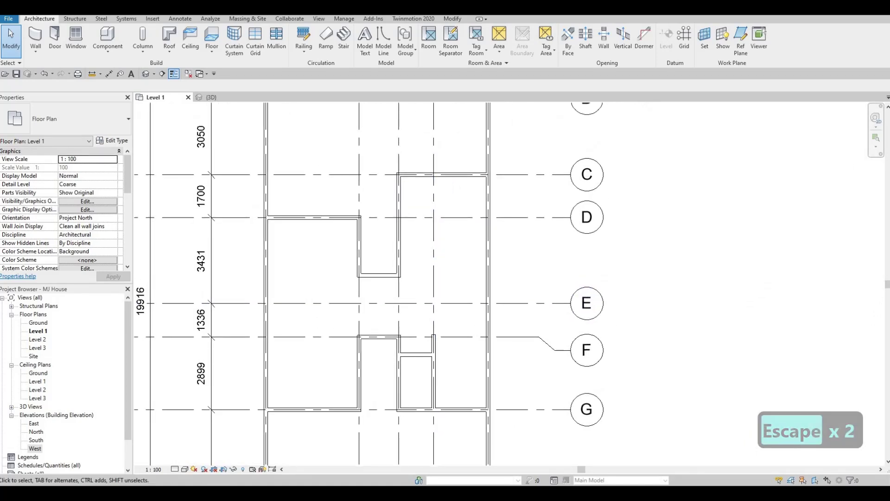
{"action": "scroll", "coordinate": [461, 272], "scroll_direction": "down", "scroll_amount": 5}
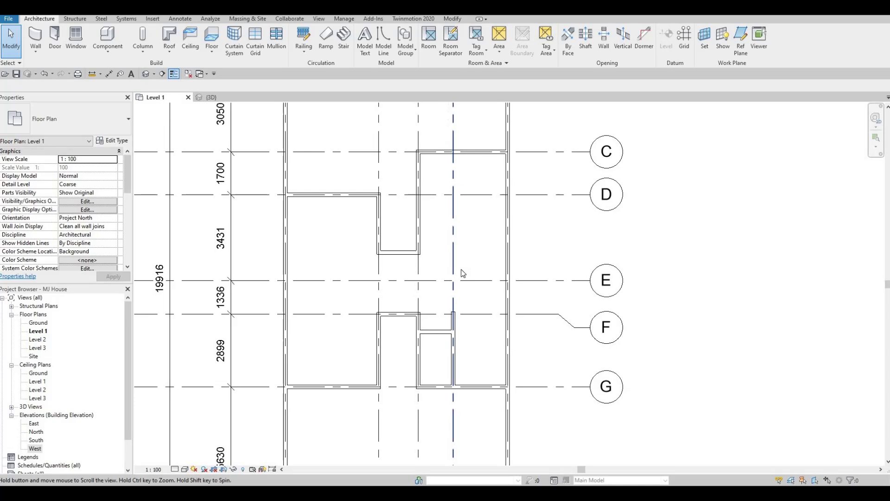
{"action": "middle_click_drag", "start_coordinate": [451, 264], "coordinate": [445, 285]}
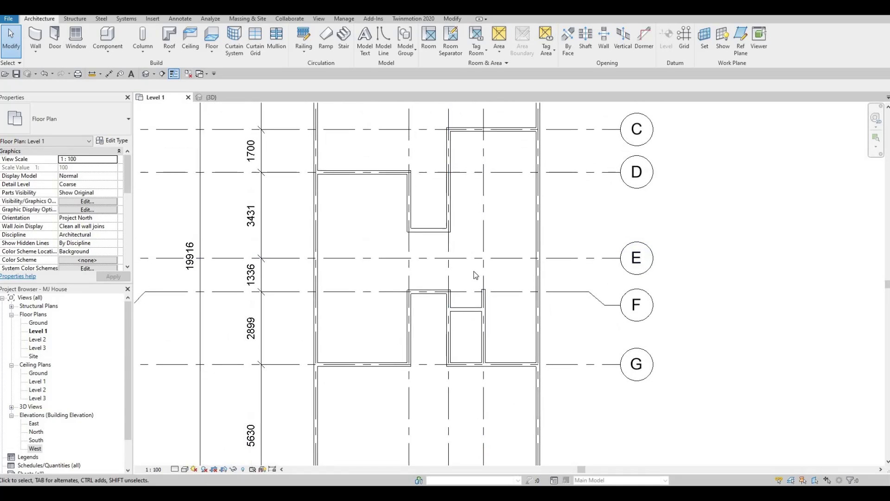
{"action": "scroll", "coordinate": [476, 276], "scroll_direction": "down", "scroll_amount": 1}
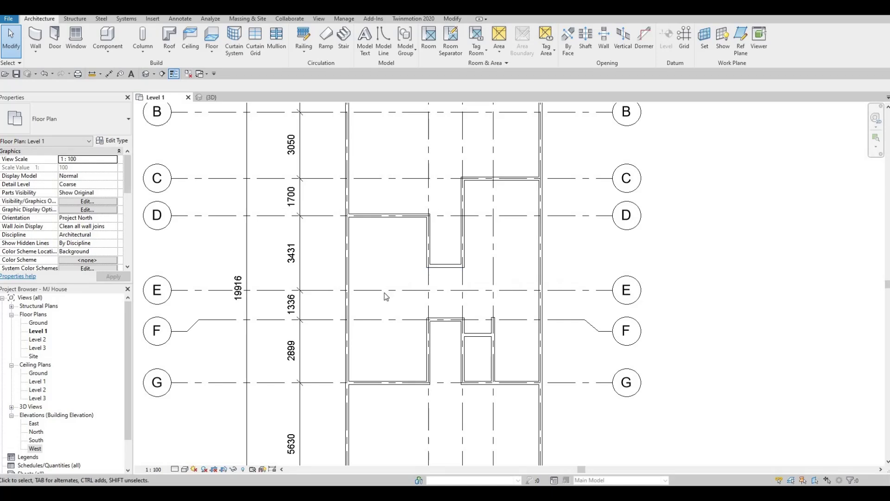
{"action": "key", "text": "F1"}
{"action": "mouse_move", "coordinate": [447, 268]}
{"action": "middle_mouse_down"}
{"action": "mouse_move", "coordinate": [439, 237]}
{"action": "mouse_move", "coordinate": [436, 260]}
{"action": "middle_mouse_up"}
{"action": "scroll", "coordinate": [446, 280], "scroll_direction": "down", "scroll_amount": 1}
{"action": "scroll", "coordinate": [436, 260], "scroll_direction": "down", "scroll_amount": 2}
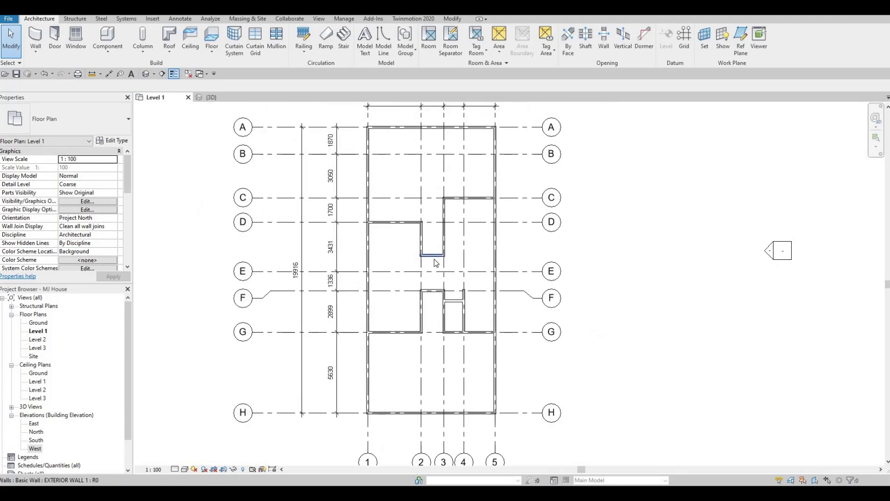
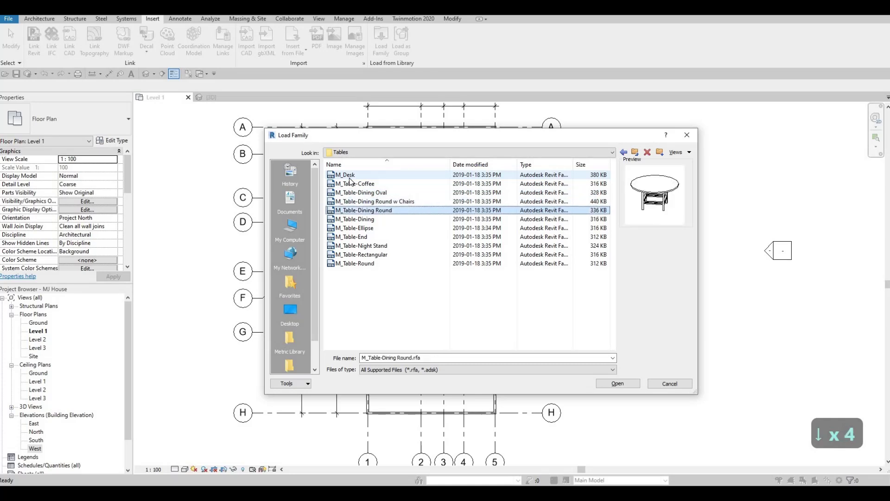
- Load the M_Table-Dining family and place a 0762 x 2134mm table in the room between grids 1 and 2, just below grid F
{"action": "key", "text": "Down"}
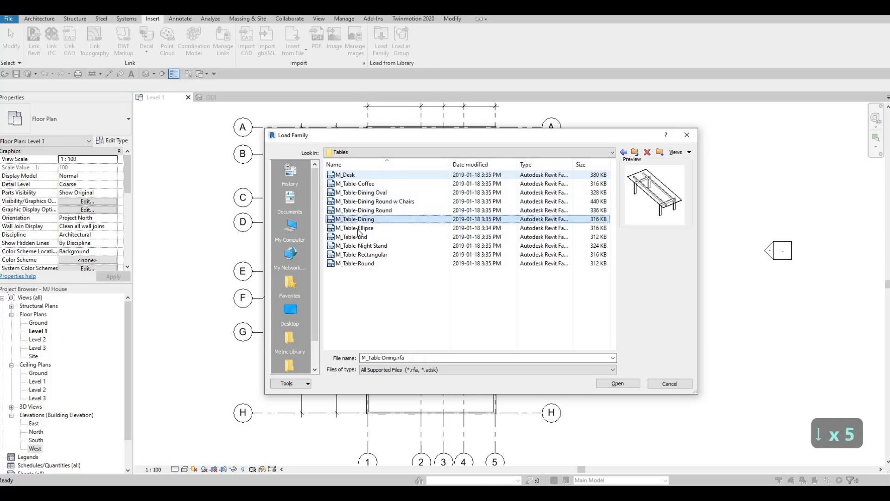
{"action": "left_click", "coordinate": [630, 385]}
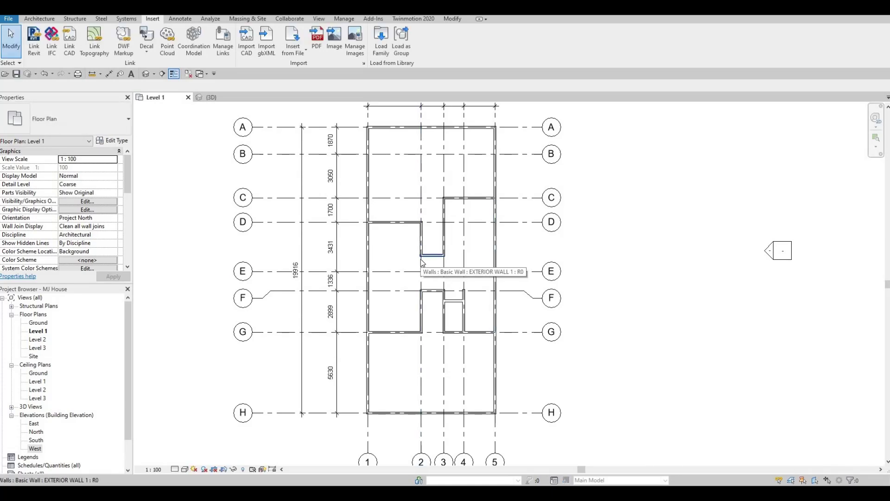
{"action": "key", "text": "c"}
{"action": "key", "text": "m"}
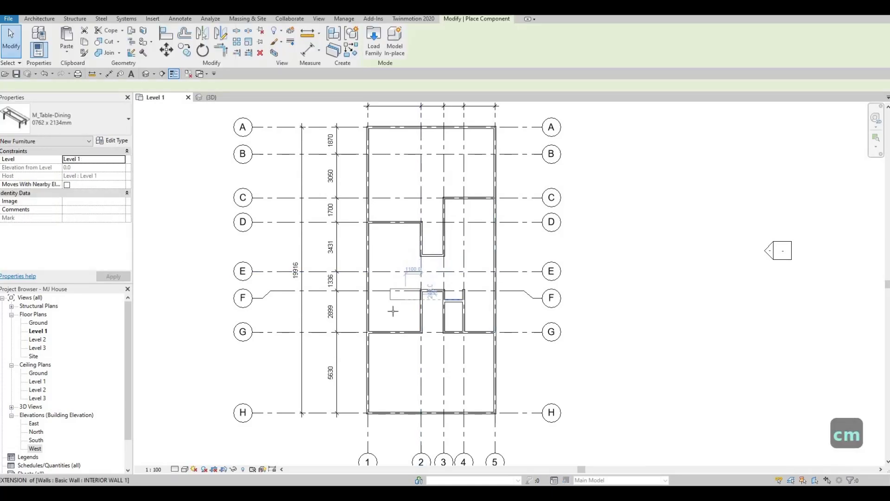
{"action": "scroll", "coordinate": [393, 309], "scroll_direction": "up", "scroll_amount": 2}
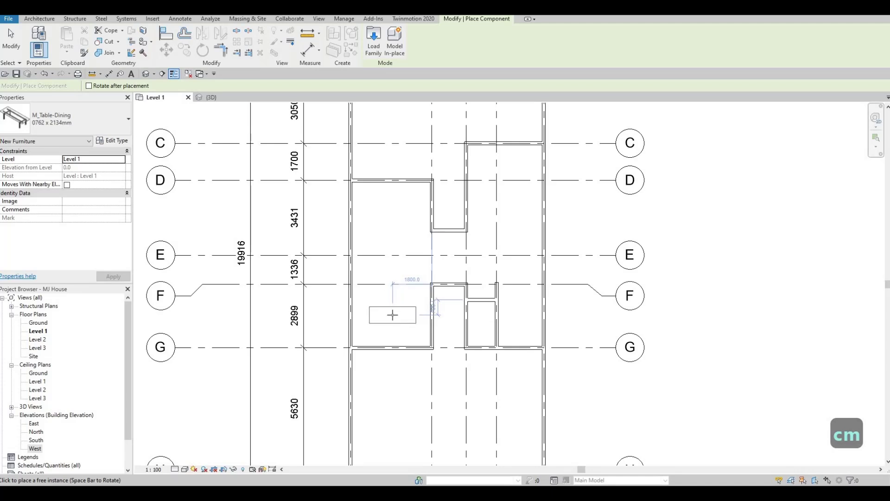
{"action": "left_click", "coordinate": [397, 321]}
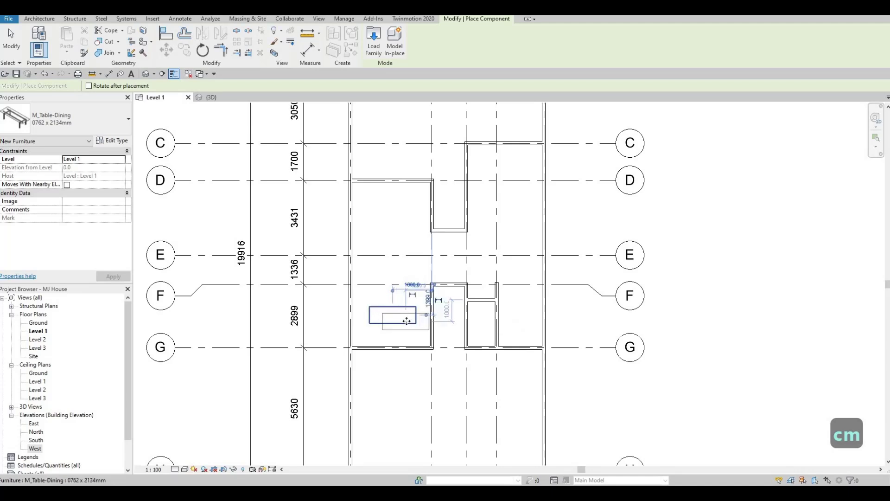
{"action": "key", "text": "Escape"}
{"action": "key", "text": "Escape"}
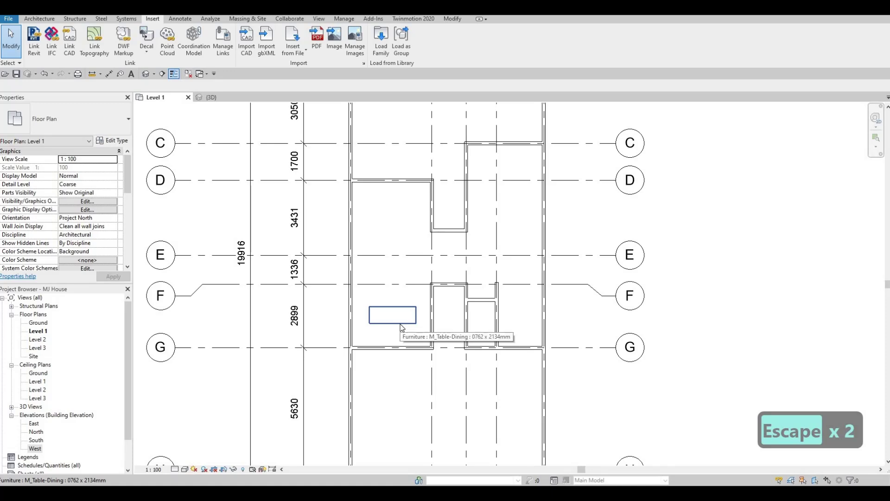
- Change the placed dining table to the 0915 x 1830mm type
{"action": "left_click", "coordinate": [401, 326]}
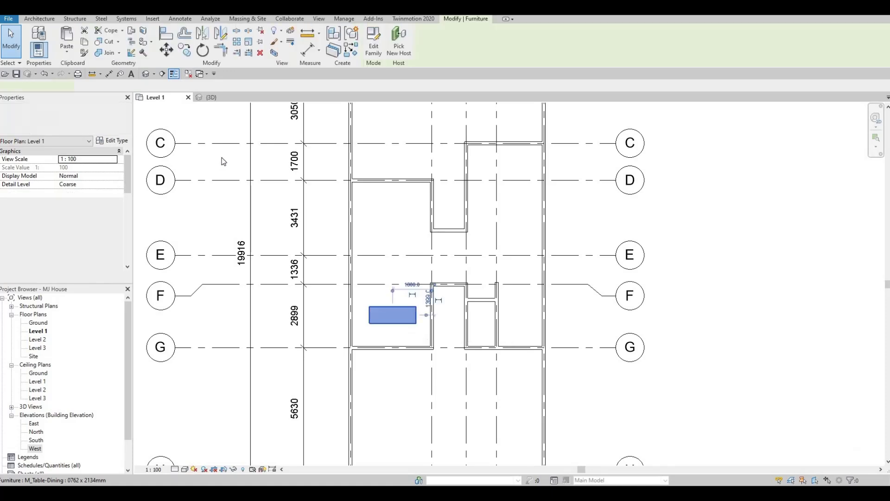
{"action": "left_click", "coordinate": [109, 123]}
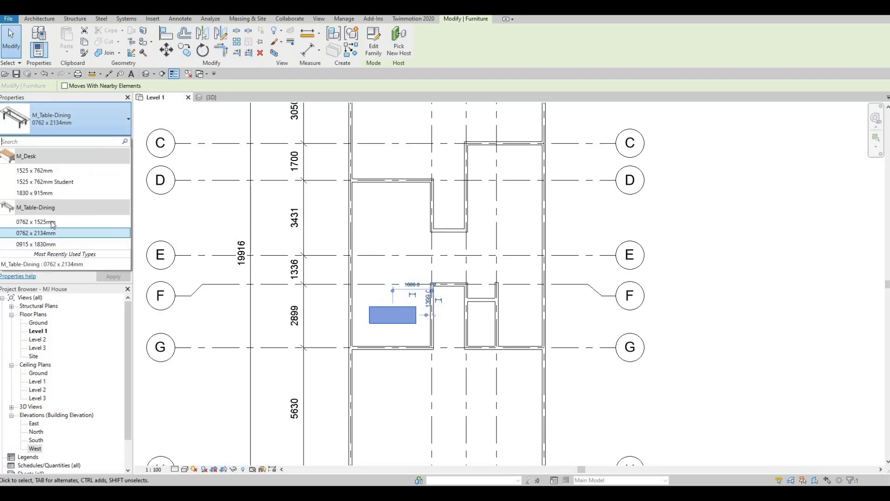
{"action": "left_click", "coordinate": [35, 247]}
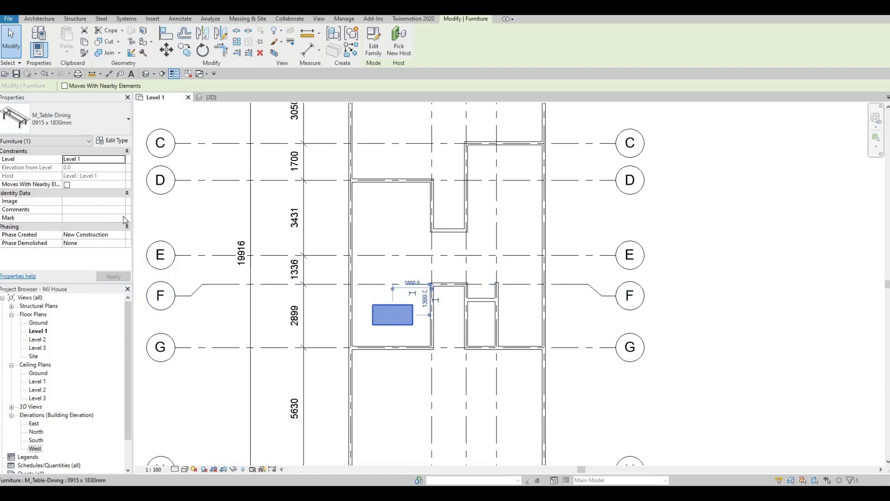
- Duplicate the table's 0915 x 1830mm type under the name DINING TABLE
{"action": "left_click", "coordinate": [115, 142]}
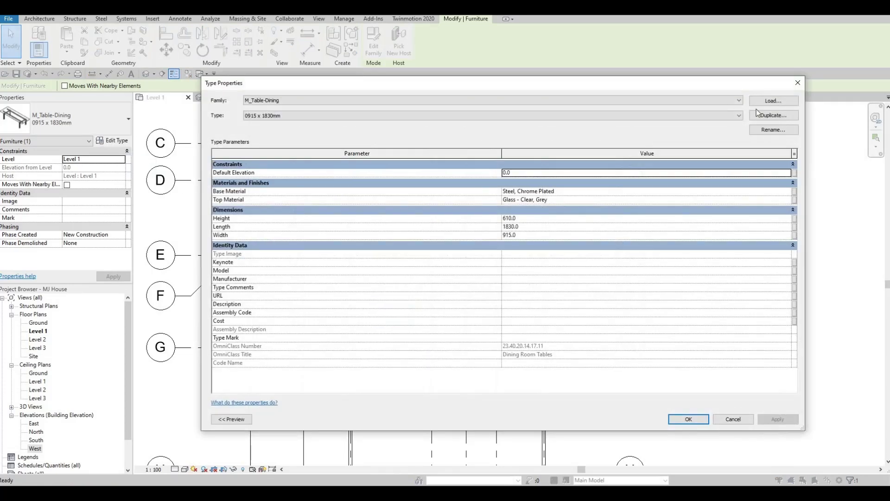
{"action": "left_click", "coordinate": [773, 115]}
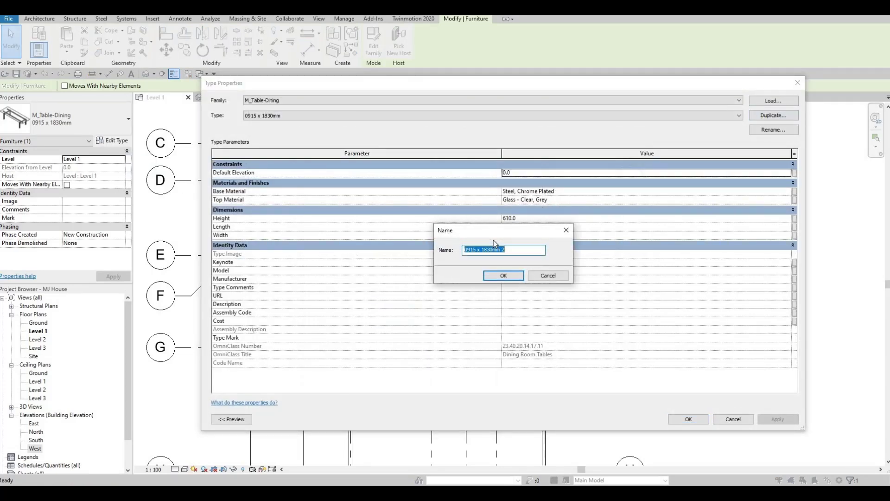
{"action": "type", "text": "DIN"}
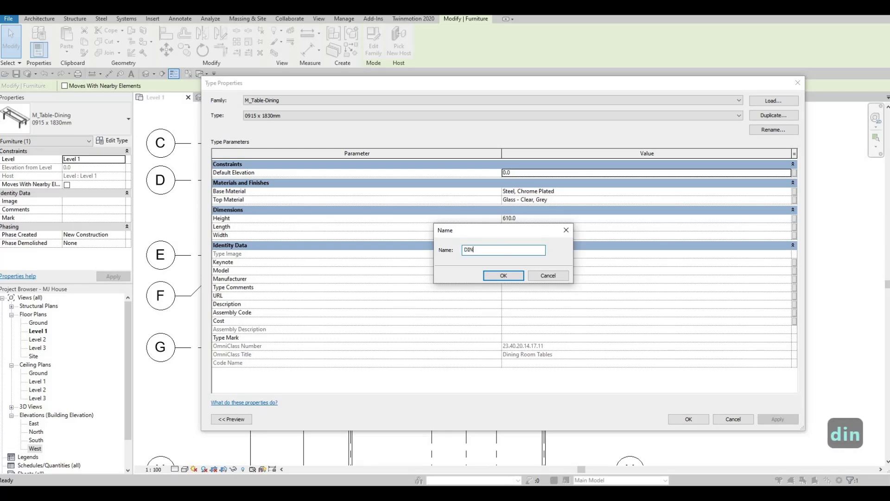
{"action": "type", "text": "ING TABLE"}
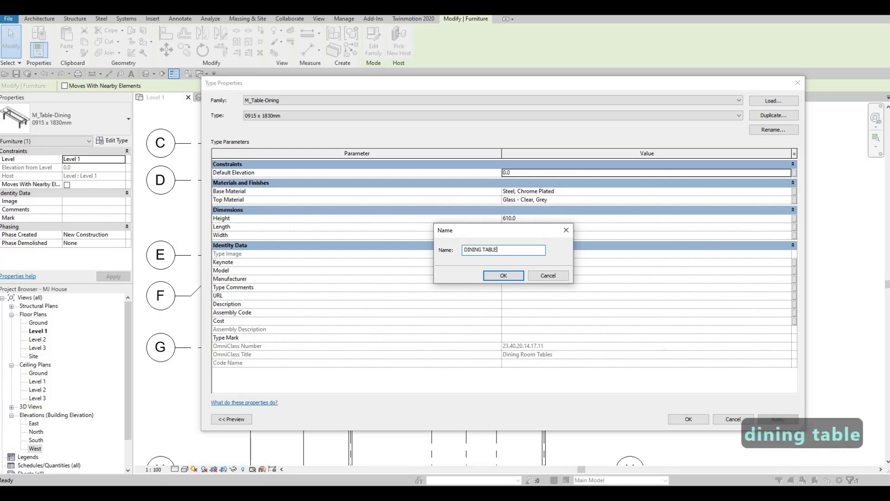
{"action": "left_click", "coordinate": [504, 276]}
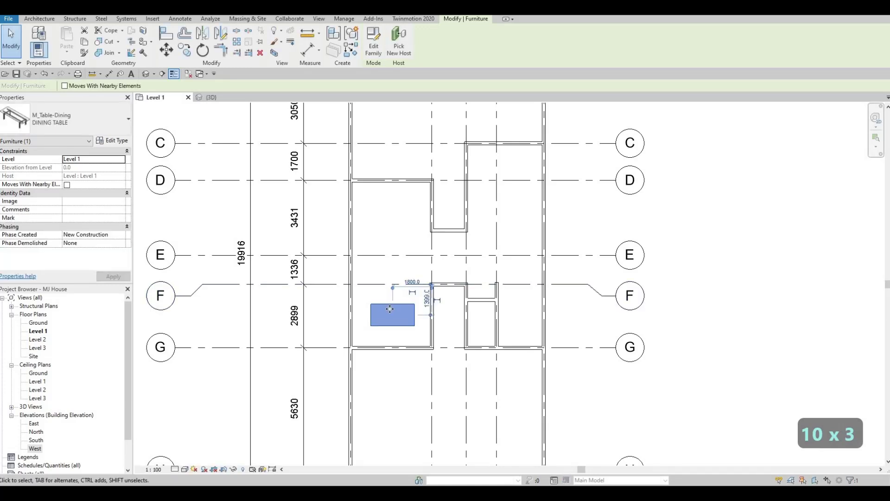
- Nudge the dining table in small increments until its centre is 1680 mm from grid 2 and 1399 mm from grid F
{"action": "scroll", "coordinate": [385, 321], "scroll_direction": "up", "scroll_amount": 4}
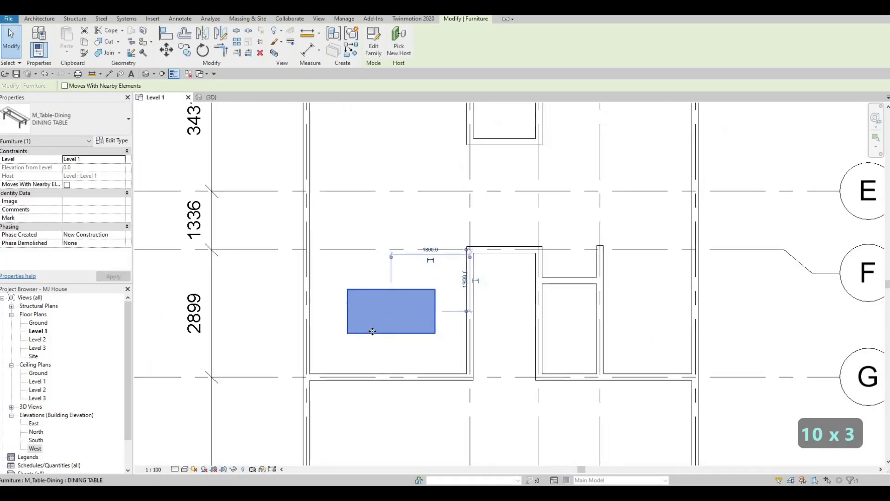
{"action": "key", "text": "Escape"}
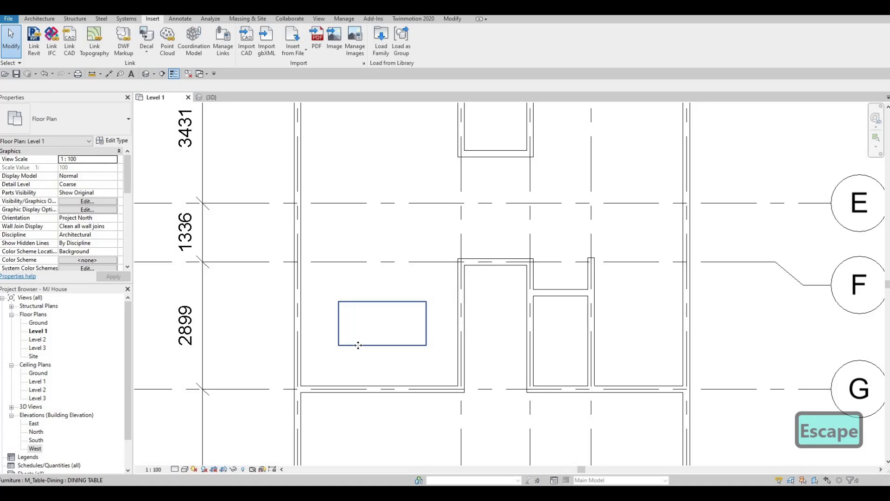
{"action": "left_click", "coordinate": [358, 345]}
{"action": "key", "text": "Left"}
{"action": "key", "text": "Left"}
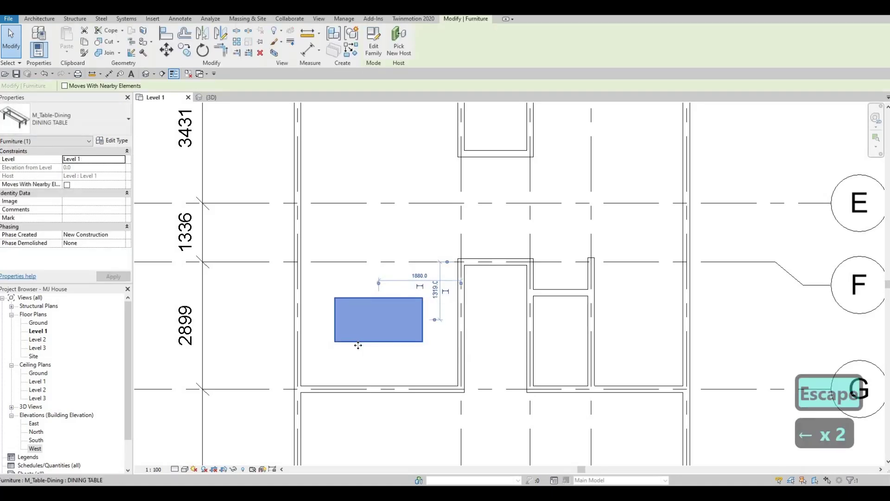
{"action": "key", "text": "Up"}
{"action": "key", "text": "Up"}
{"action": "key", "text": "Down"}
{"action": "key", "text": "Down"}
{"action": "key", "text": "Right"}
{"action": "key", "text": "Right"}
{"action": "key", "text": "Right"}
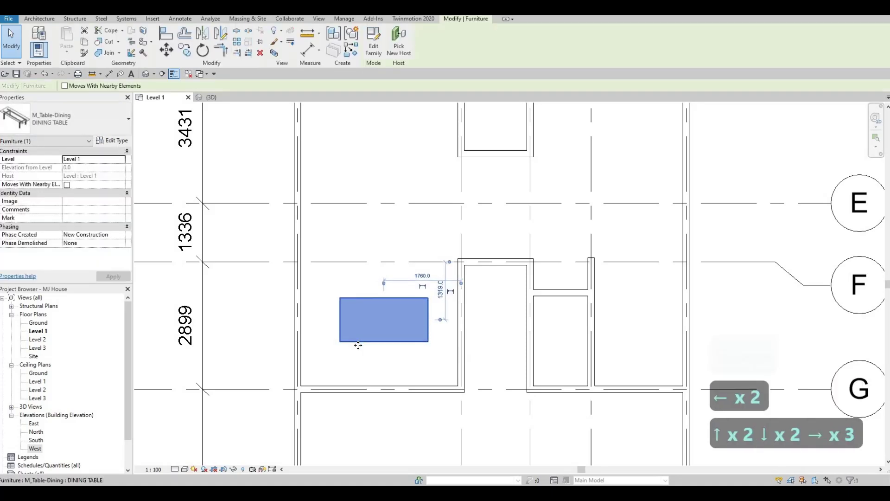
{"action": "key", "text": "Up"}
{"action": "key", "text": "Up"}
{"action": "key", "text": "Down"}
{"action": "key", "text": "Down"}
{"action": "key", "text": "Right"}
{"action": "key", "text": "Right"}
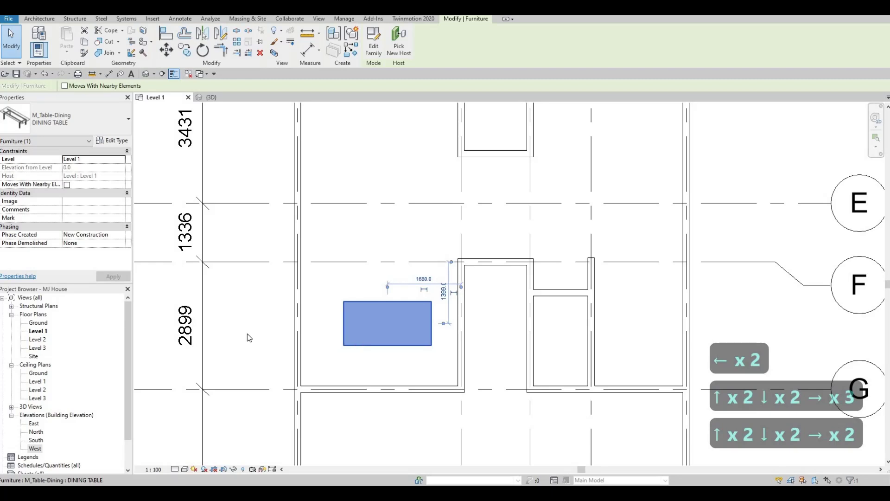
- Open the selected dining table's family for editing
{"action": "scroll", "coordinate": [359, 163], "scroll_direction": "right", "scroll_amount": 1, "text": "shift"}
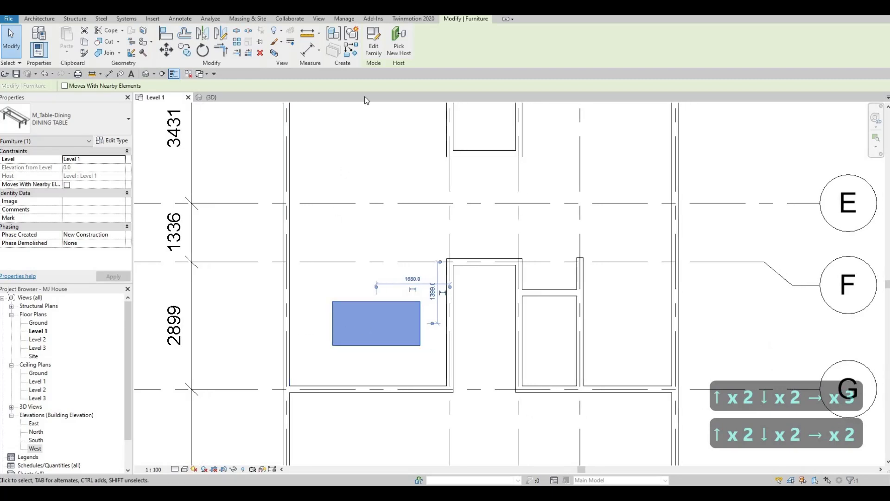
{"action": "left_click", "coordinate": [374, 49]}
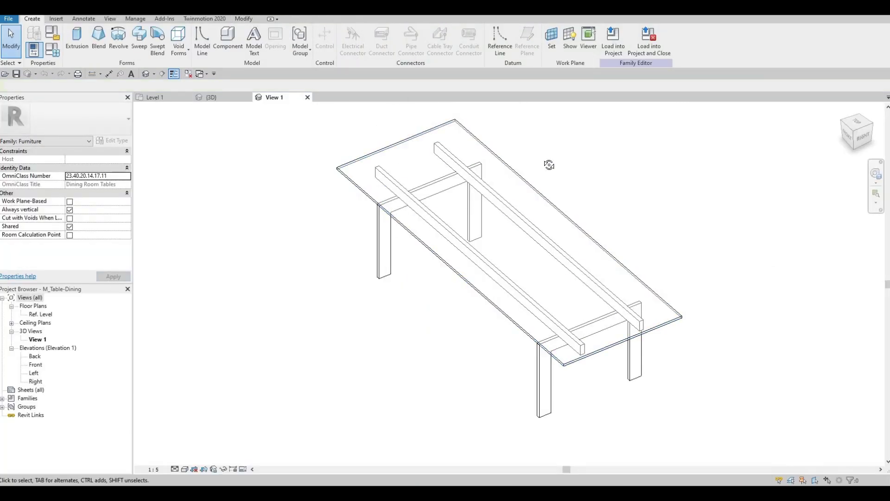
- Examine the dining table family's top extrusion, beams and legs from several sides, and close the family without saving changes
{"action": "middle_click_drag", "start_coordinate": [432, 223], "coordinate": [470, 265], "text": "shift"}
{"action": "left_click", "coordinate": [469, 265]}
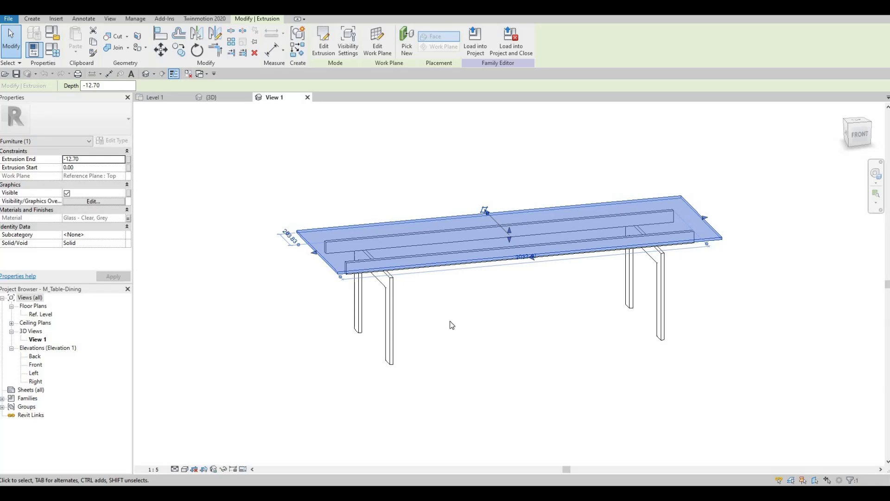
{"action": "middle_click_drag", "start_coordinate": [474, 306], "coordinate": [485, 279], "text": "shift"}
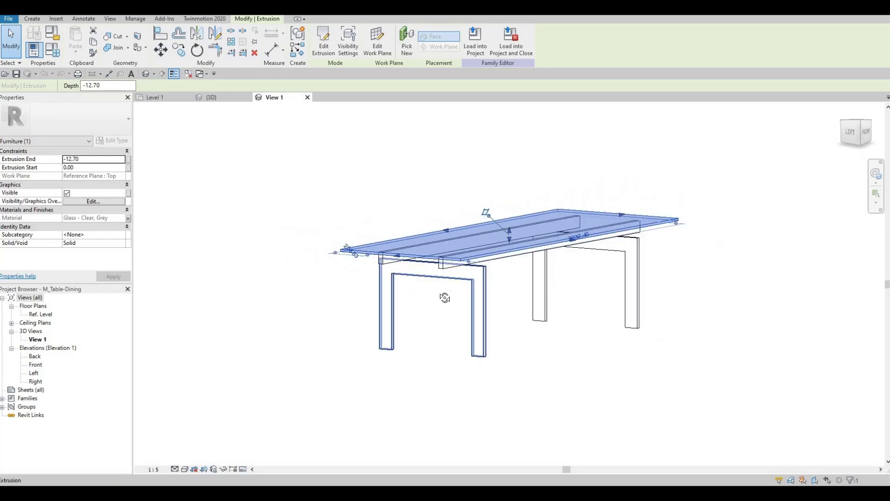
{"action": "middle_click_drag", "start_coordinate": [357, 318], "coordinate": [296, 292], "text": "shift"}
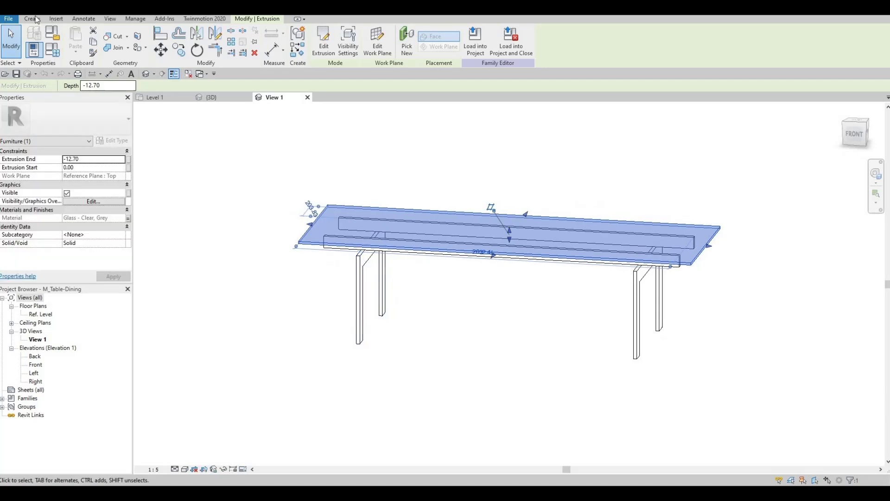
{"action": "left_click", "coordinate": [33, 19]}
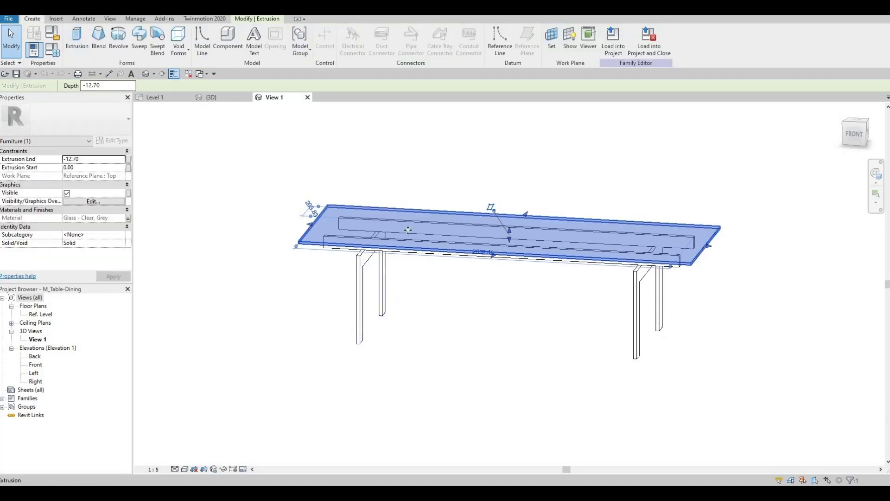
{"action": "middle_click_drag", "start_coordinate": [408, 230], "coordinate": [371, 223], "text": "shift"}
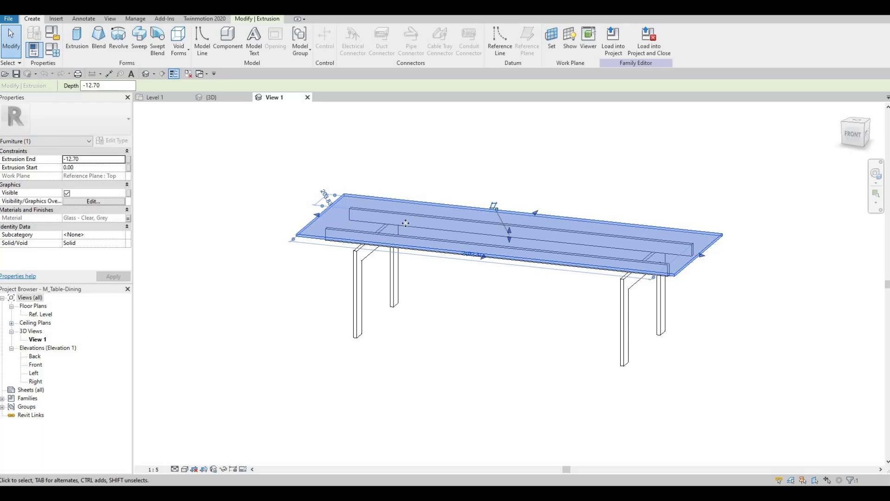
{"action": "middle_click_drag", "start_coordinate": [336, 236], "coordinate": [471, 296], "text": "shift"}
{"action": "key", "text": "Escape"}
{"action": "key", "text": "Escape"}
{"action": "key", "text": "Escape"}
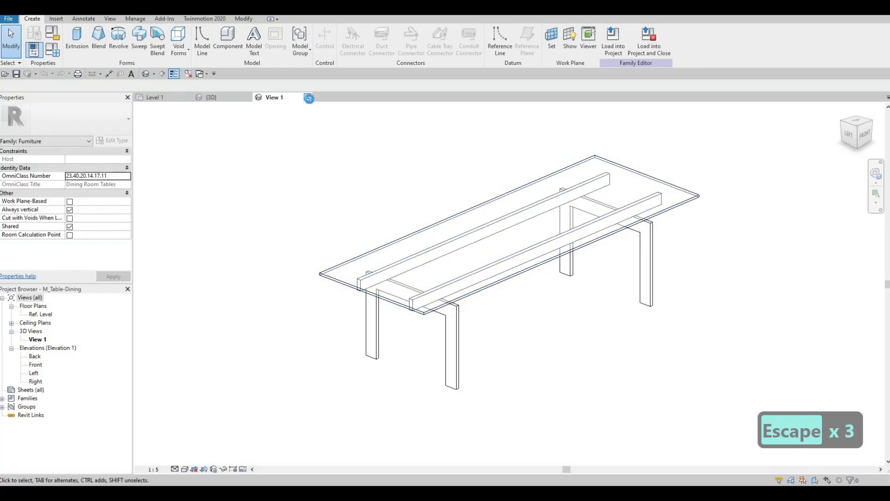
{"action": "left_click", "coordinate": [309, 98]}
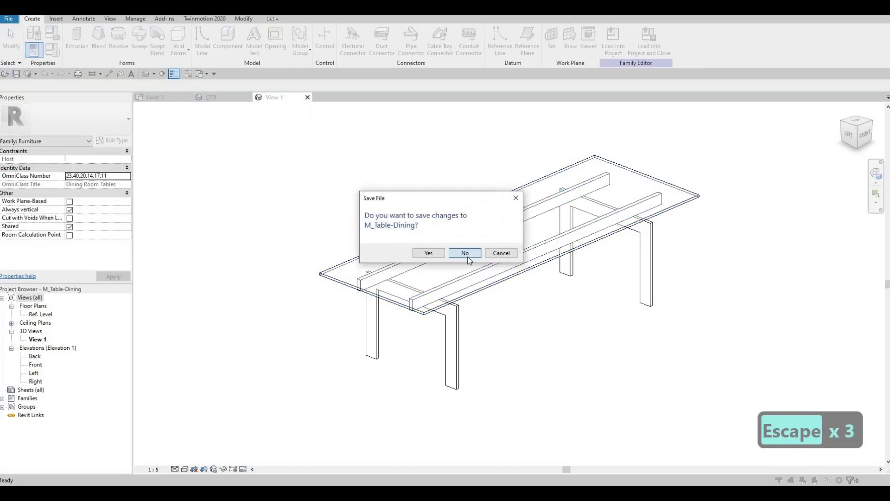
{"action": "left_click", "coordinate": [463, 253]}
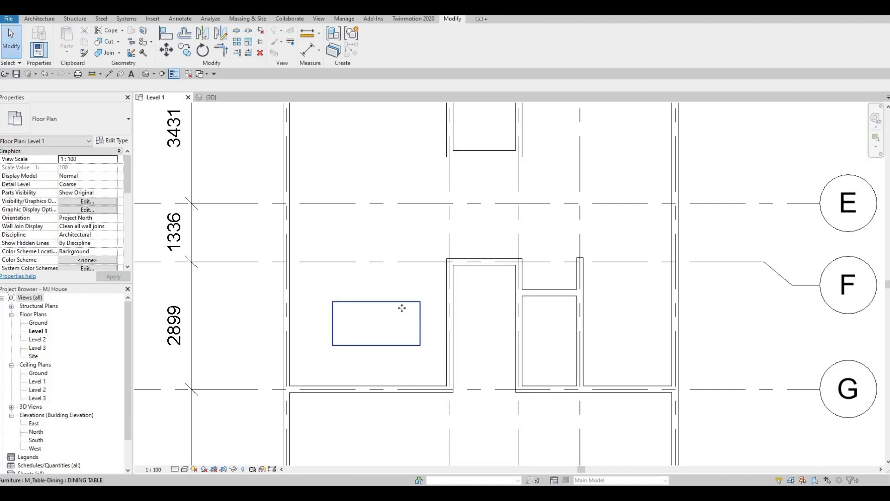
{"action": "left_click", "coordinate": [402, 307]}
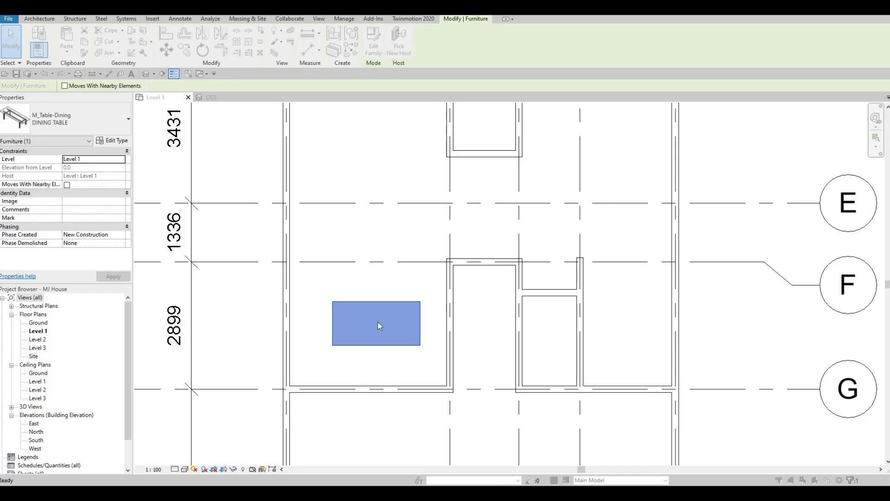
{"action": "key", "text": "Escape"}
{"action": "key", "text": "Escape"}
{"action": "key", "text": "Escape"}
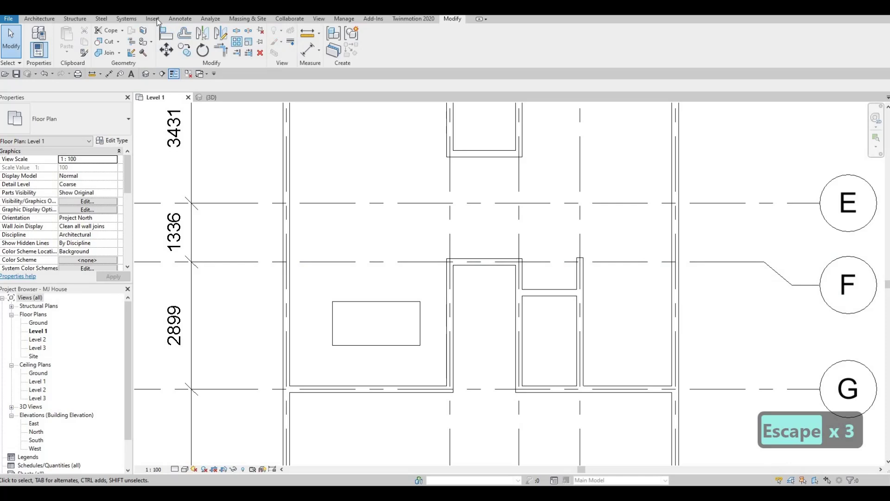
- Load the M_Chair-Breuer family from the Furniture library's Seating folder
{"action": "left_click", "coordinate": [157, 19]}
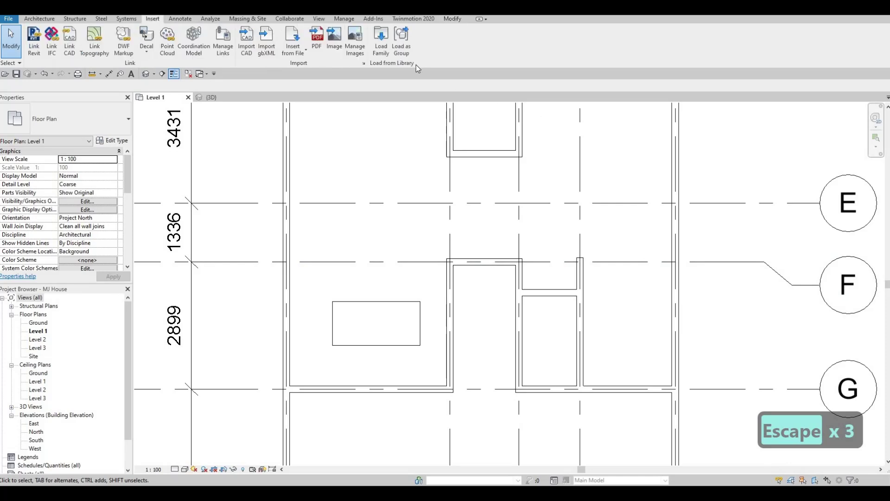
{"action": "left_click", "coordinate": [380, 40]}
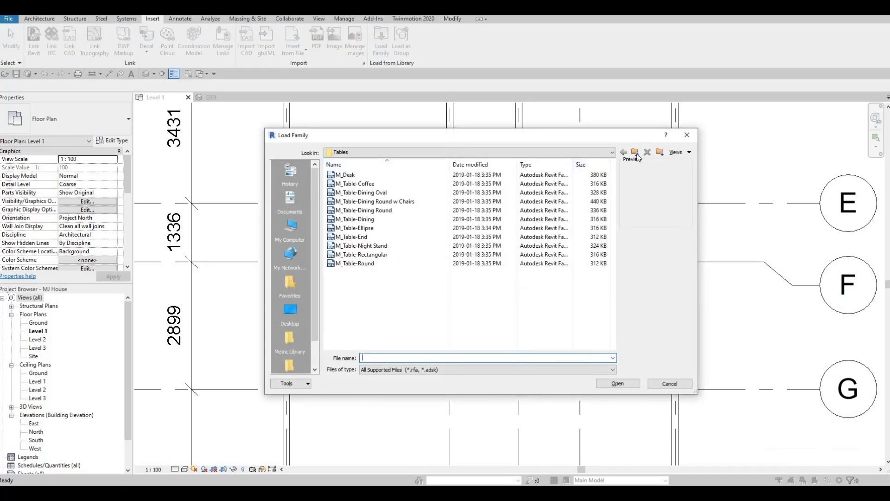
{"action": "left_click", "coordinate": [636, 154]}
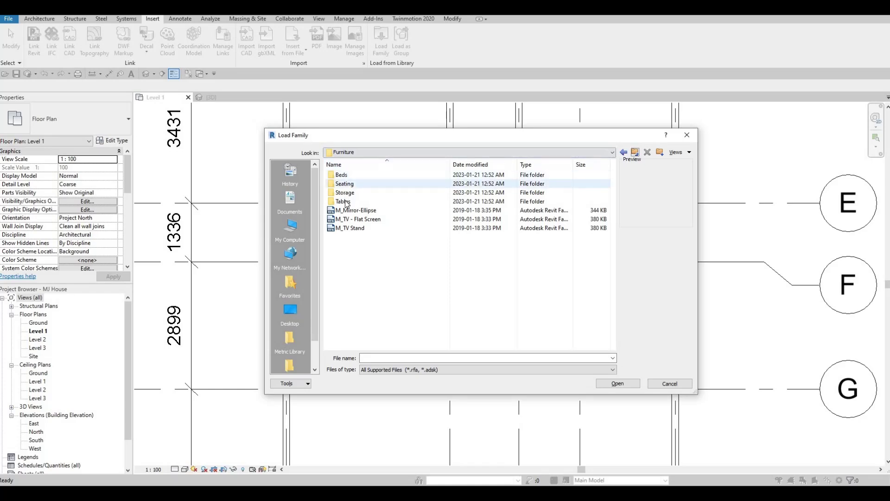
{"action": "double_click", "coordinate": [350, 183]}
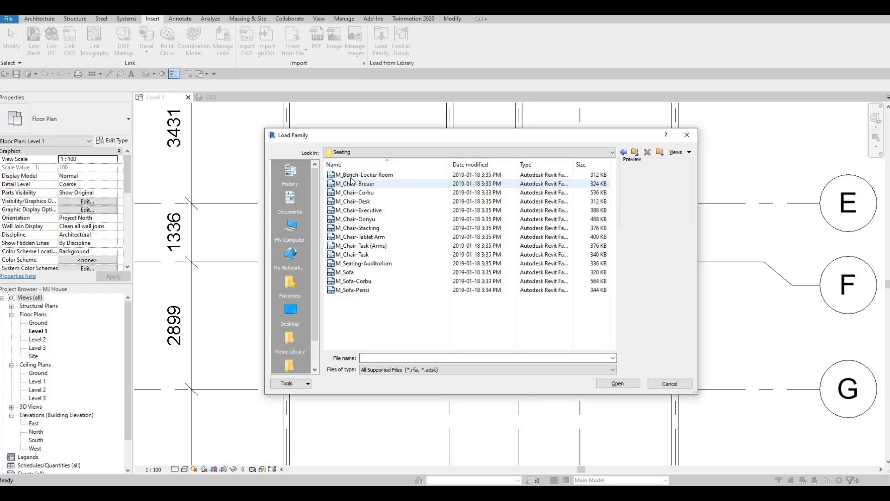
{"action": "left_click", "coordinate": [351, 177]}
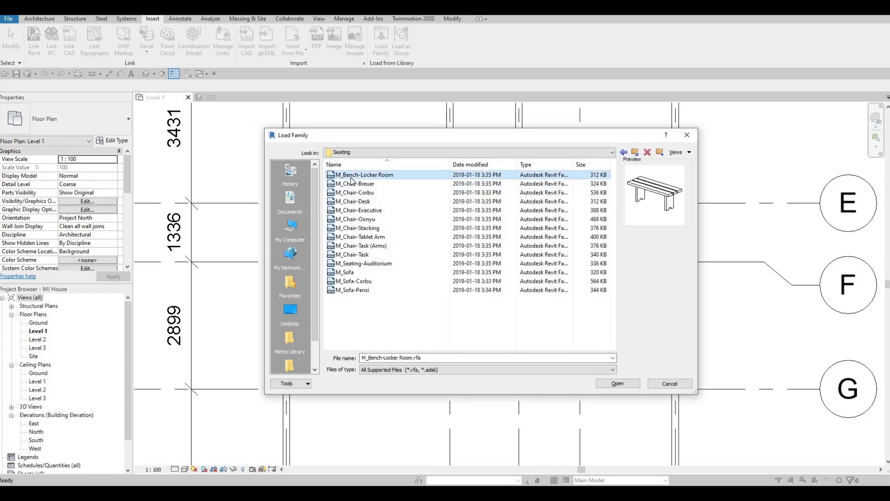
{"action": "key", "text": "Down"}
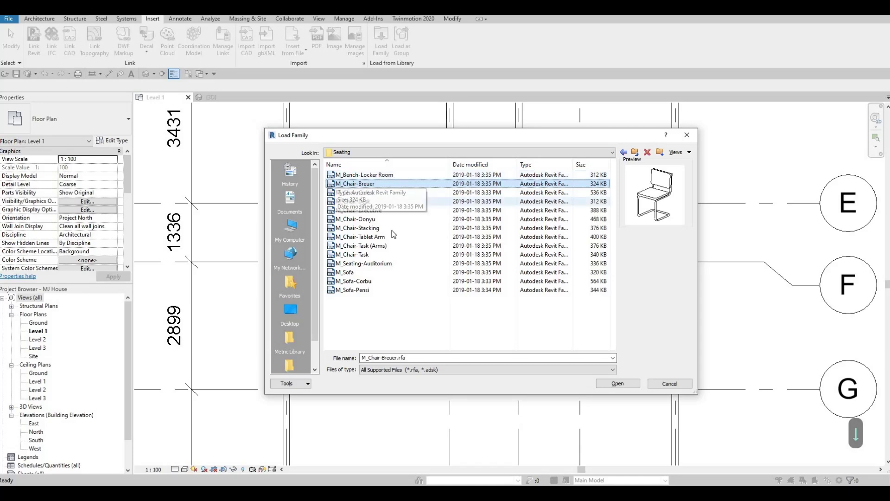
{"action": "key", "text": "Return"}
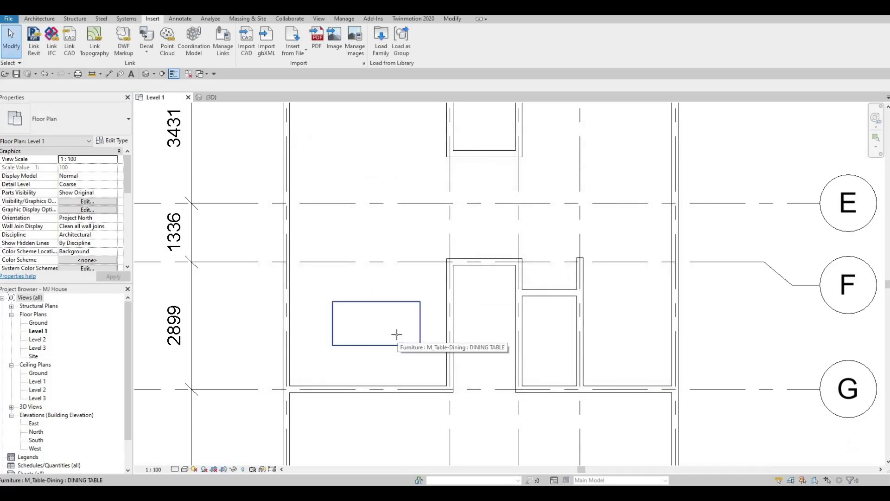
- Place three M_Chair-Breuer chairs facing the dining table's north side, about 1420, 2049 and 2660 mm from the west wall's grid line
{"action": "key", "text": "c"}
{"action": "key", "text": "m"}
{"action": "scroll", "coordinate": [351, 291], "scroll_direction": "up", "scroll_amount": 2}
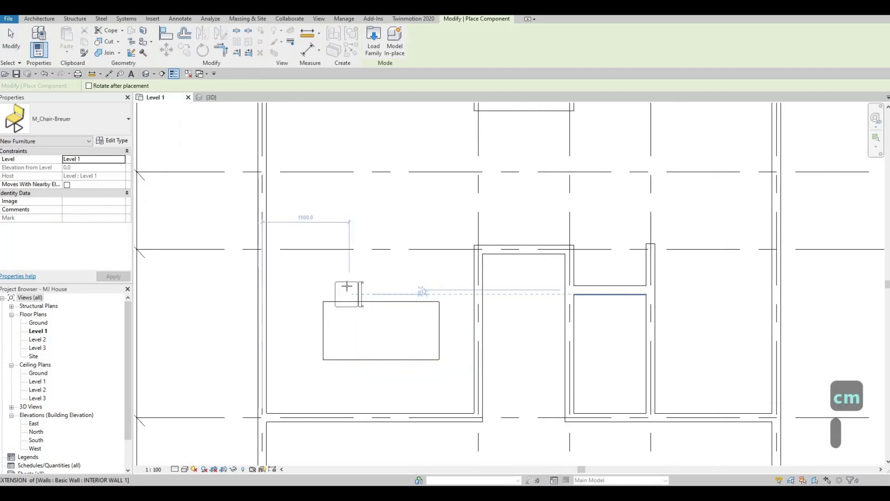
{"action": "key", "text": "c"}
{"action": "key", "text": "m"}
{"action": "scroll", "coordinate": [343, 297], "scroll_direction": "up", "scroll_amount": 2}
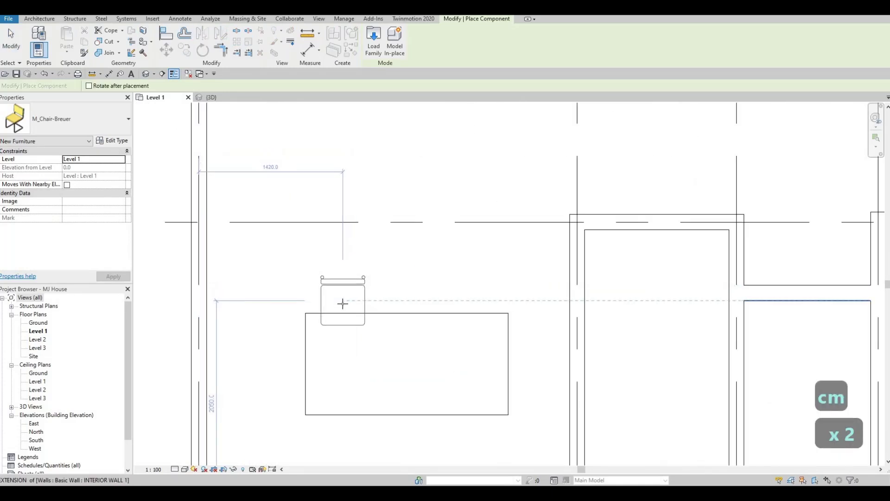
{"action": "left_click", "coordinate": [343, 302]}
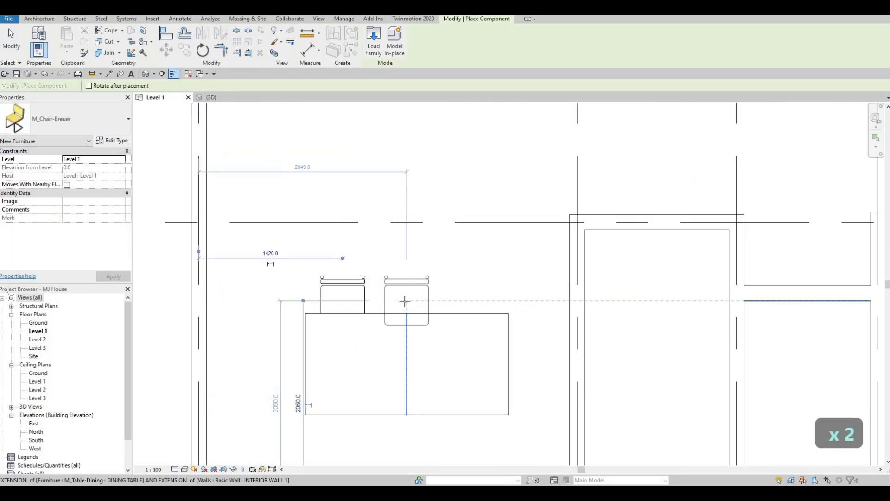
{"action": "left_click", "coordinate": [463, 300]}
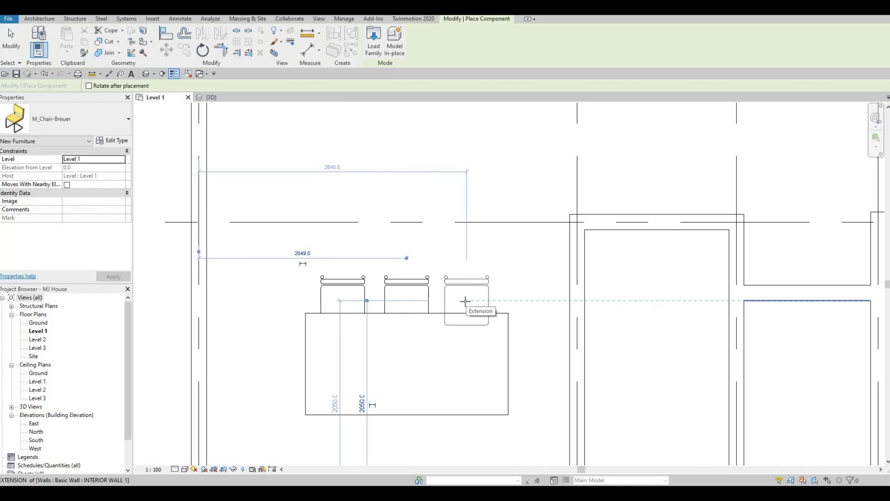
{"action": "left_click", "coordinate": [468, 302]}
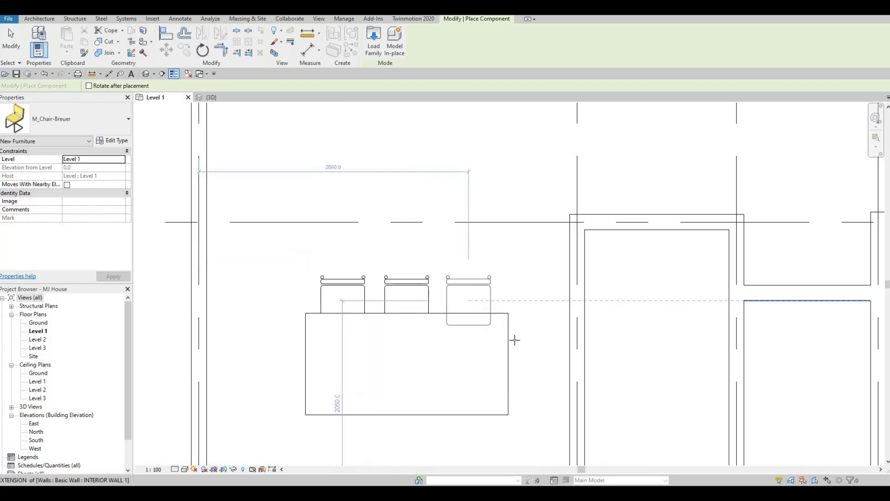
- Place a fourth chair rotated to face the table's east end, 3140 mm from the west grid line and 1399 mm from grid F
{"action": "key", "text": "space"}
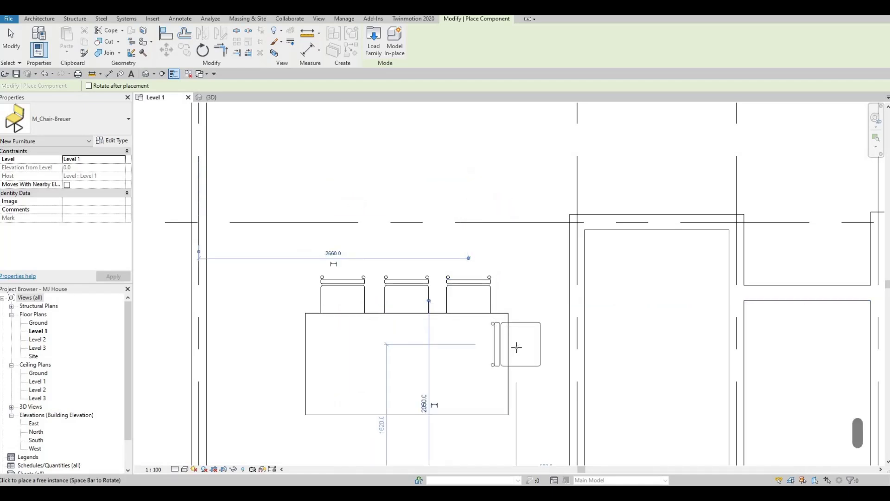
{"action": "key", "text": "space"}
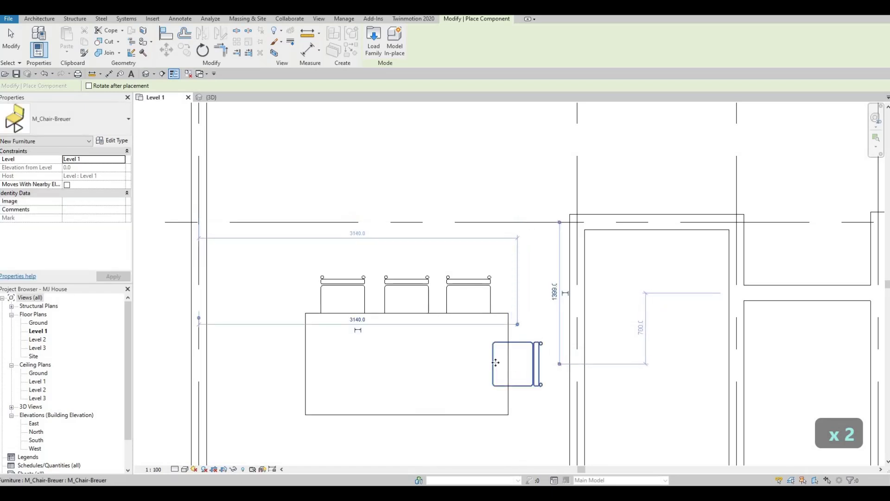
{"action": "left_click", "coordinate": [510, 363]}
{"action": "scroll", "coordinate": [510, 366], "scroll_direction": "up", "scroll_amount": 2}
{"action": "key", "text": "Escape"}
{"action": "key", "text": "Escape"}
{"action": "key", "text": "Escape"}
{"action": "scroll", "coordinate": [367, 288], "scroll_direction": "down", "scroll_amount": 5}
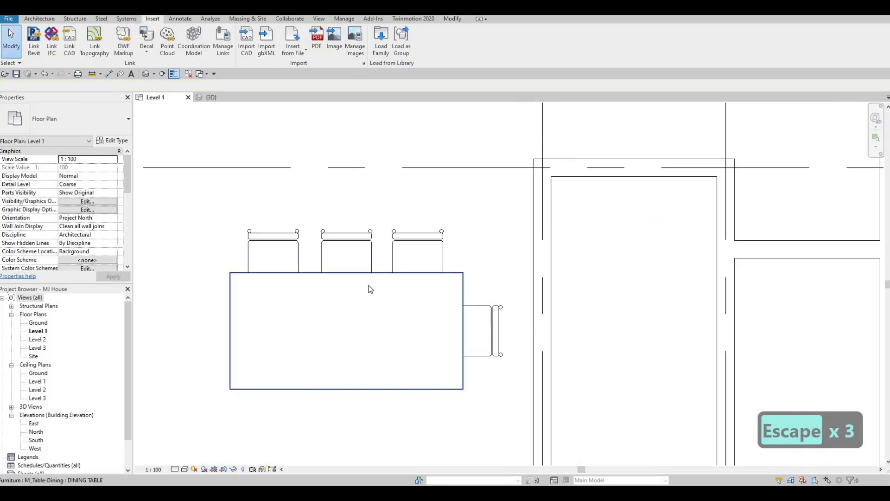
- Mirror copies of the three north-side chairs across the dining table's Center (Front/Back) line
{"action": "left_click_drag", "start_coordinate": [262, 241], "coordinate": [465, 345]}
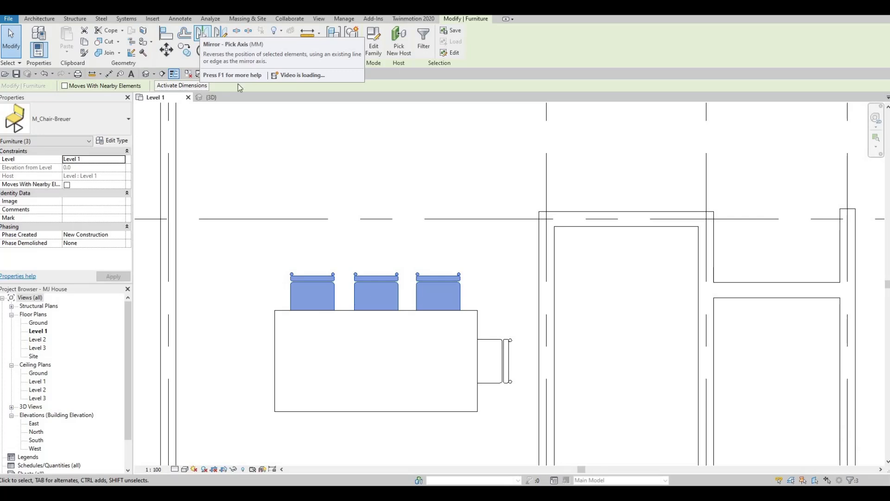
{"action": "key", "text": "m"}
{"action": "key", "text": "m"}
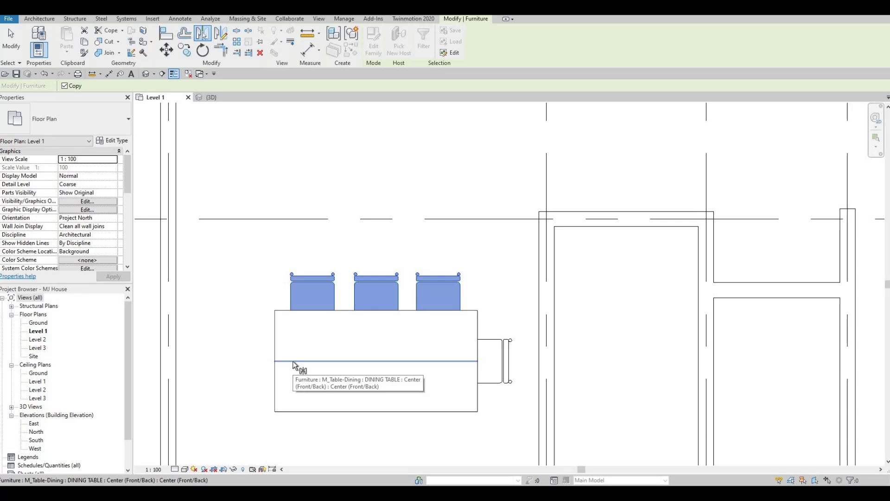
{"action": "left_click", "coordinate": [293, 360]}
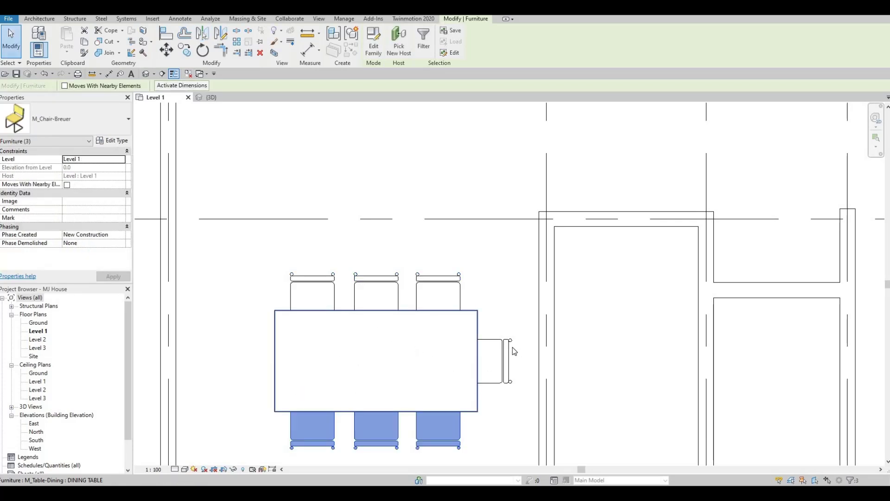
- Mirror a copy of the east-end chair to the table's west end about an axis drawn from the long edge's midpoint
{"action": "left_click", "coordinate": [485, 361]}
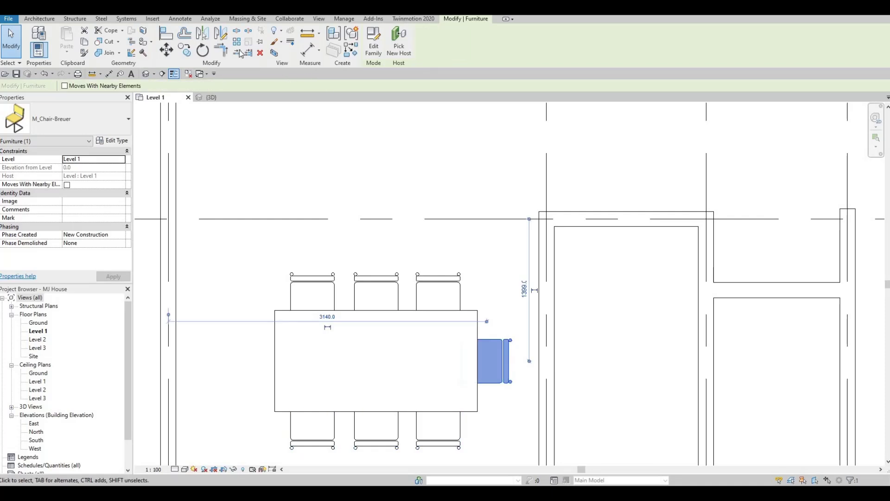
{"action": "left_click", "coordinate": [219, 37]}
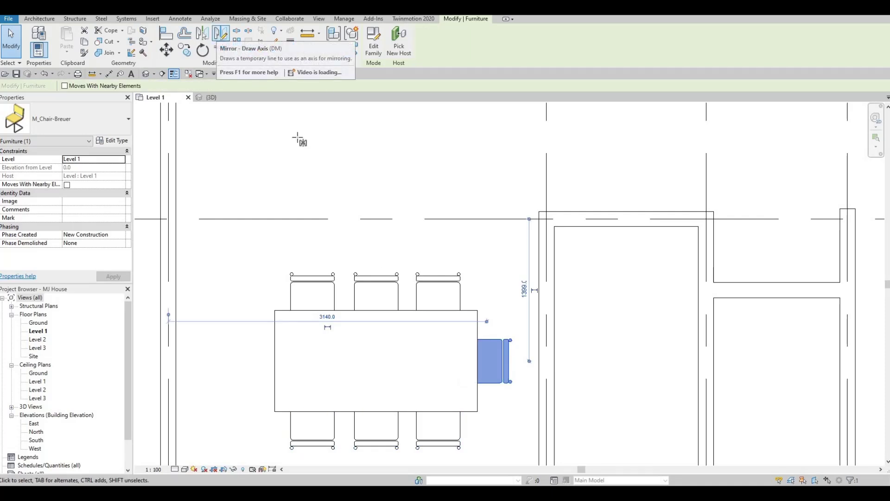
{"action": "left_click", "coordinate": [377, 311]}
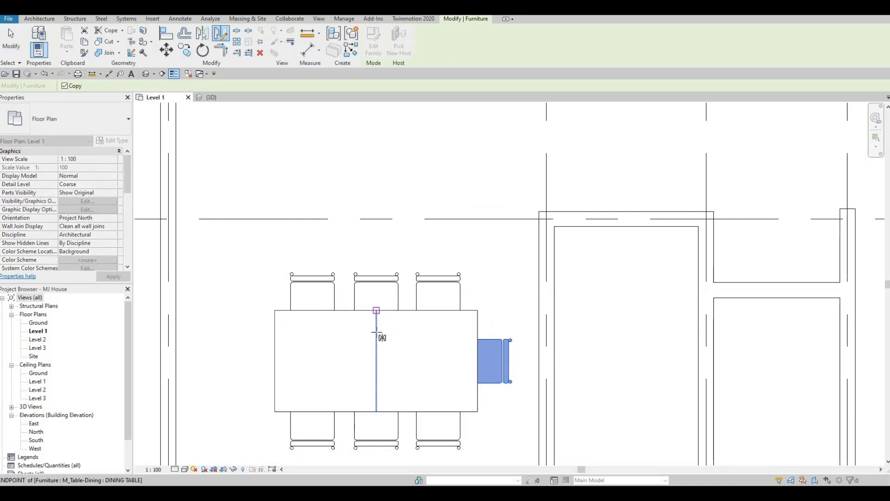
{"action": "left_click", "coordinate": [376, 351]}
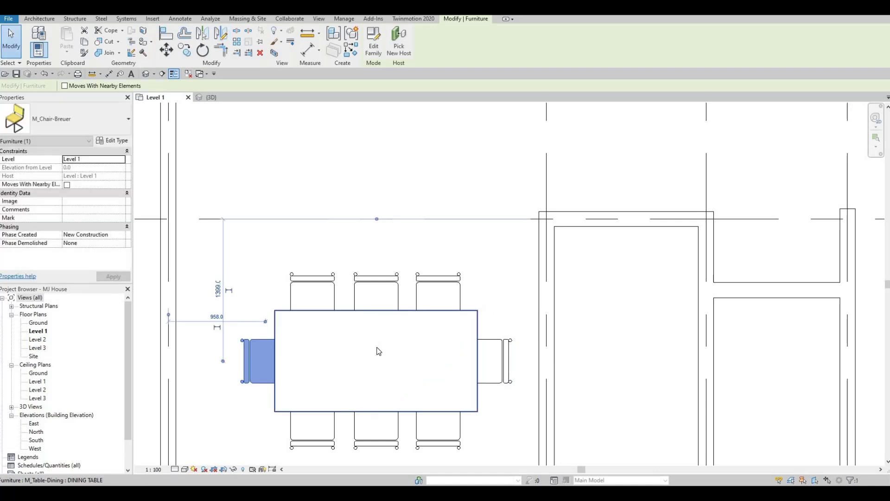
{"action": "key", "text": "Escape"}
{"action": "key", "text": "Escape"}
{"action": "key", "text": "Escape"}
{"action": "scroll", "coordinate": [373, 340], "scroll_direction": "down", "scroll_amount": 1}
{"action": "scroll", "coordinate": [362, 329], "scroll_direction": "down", "scroll_amount": 2}
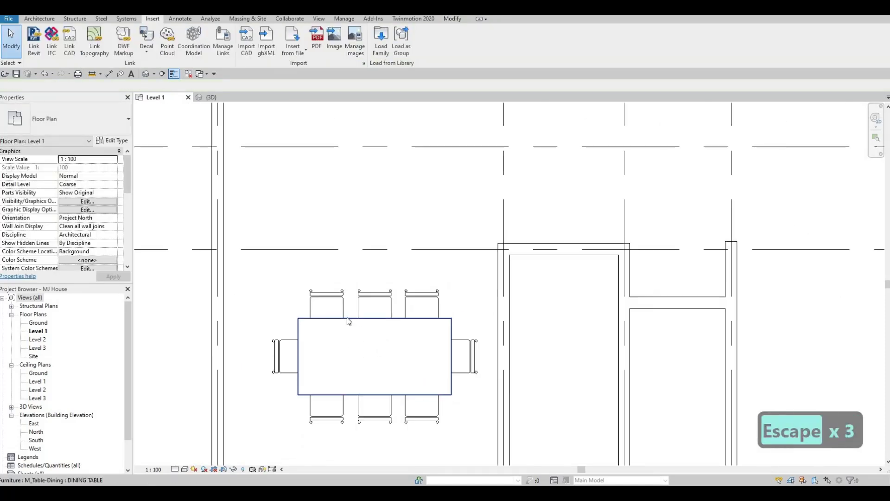
{"action": "scroll", "coordinate": [344, 322], "scroll_direction": "down", "scroll_amount": 1}
{"action": "scroll", "coordinate": [343, 324], "scroll_direction": "up", "scroll_amount": 2}
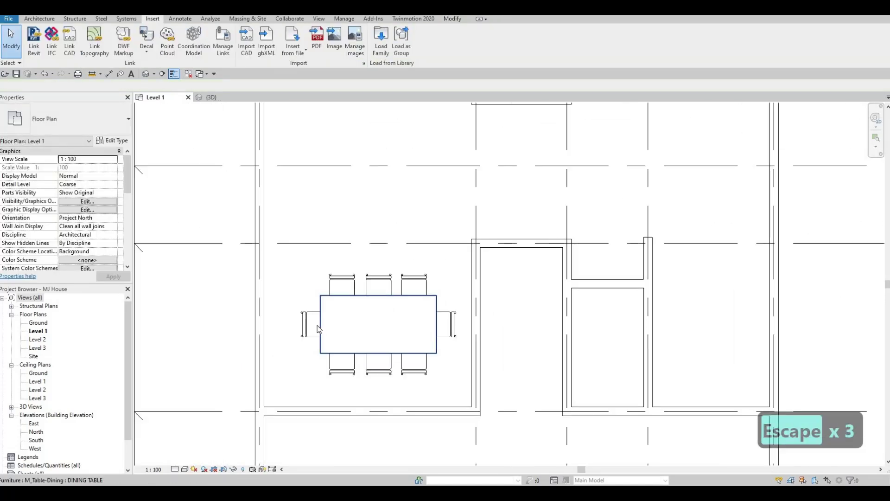
{"action": "scroll", "coordinate": [286, 271], "scroll_direction": "up", "scroll_amount": 1}
{"action": "key", "text": "Escape"}
{"action": "key", "text": "Escape"}
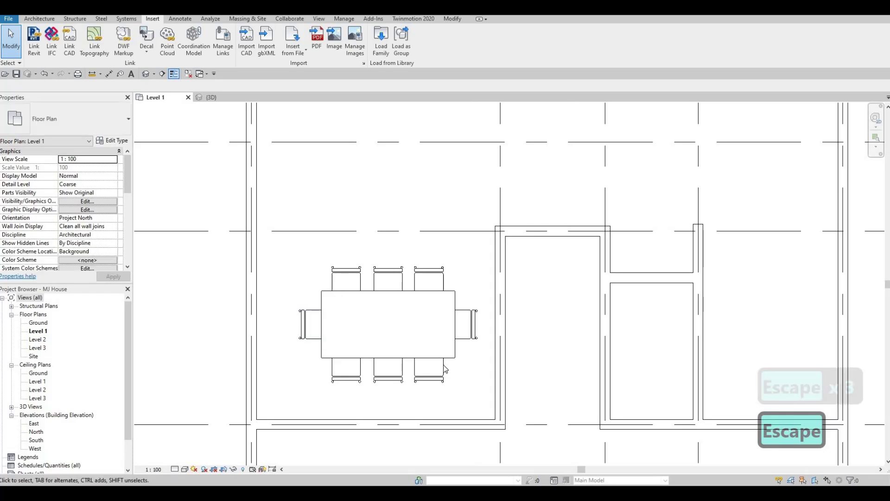
- Nudge the dining table and its eight chairs together three increments south and three increments east
{"action": "left_click_drag", "start_coordinate": [275, 250], "coordinate": [488, 399]}
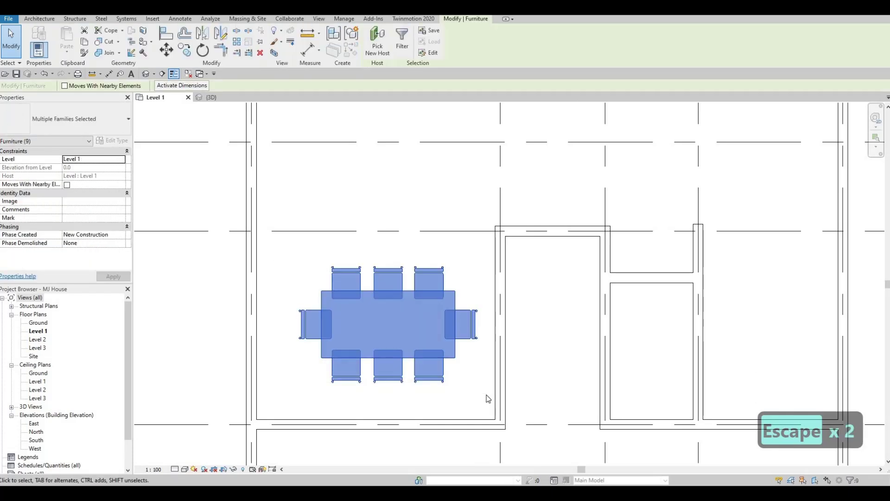
{"action": "key", "text": "Down"}
{"action": "key", "text": "Down"}
{"action": "key", "text": "Down"}
{"action": "key", "text": "Right"}
{"action": "key", "text": "Right"}
{"action": "key", "text": "Right"}
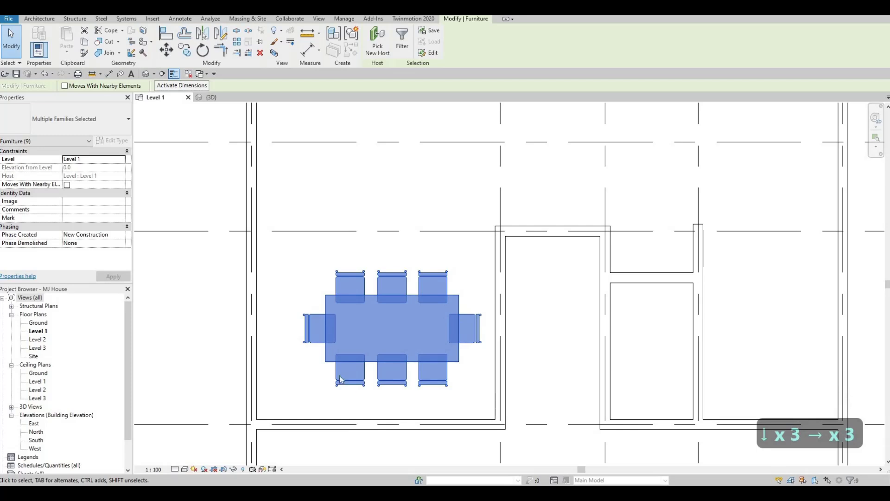
{"action": "key", "text": "Escape"}
{"action": "key", "text": "Escape"}
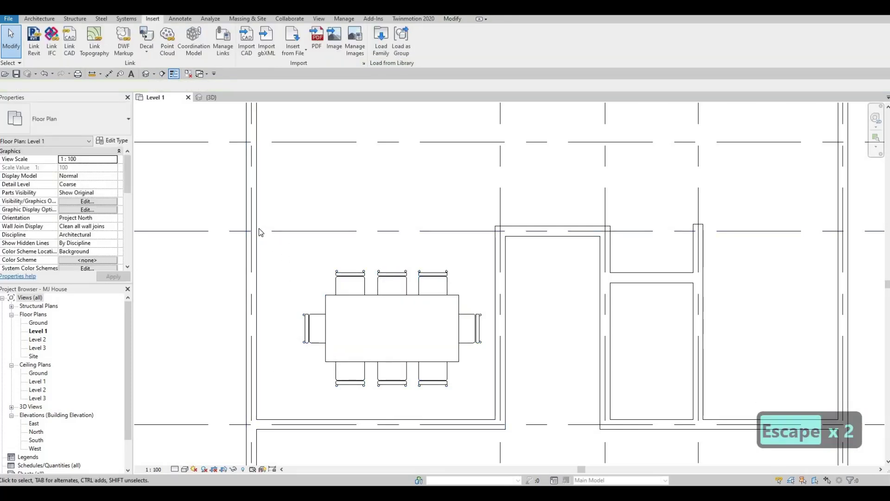
- Start loading a family and browse to the furniture library's Storage folder
{"action": "left_click", "coordinate": [381, 55]}
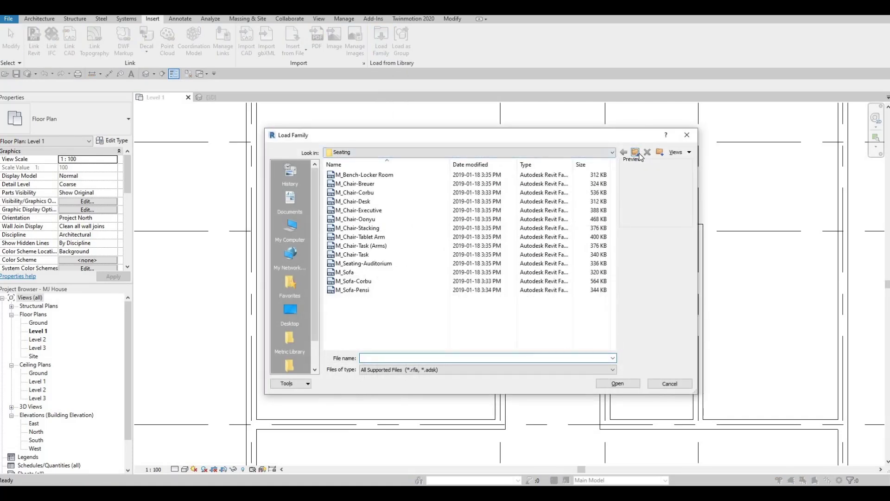
{"action": "left_click", "coordinate": [635, 153]}
{"action": "double_click", "coordinate": [357, 192]}
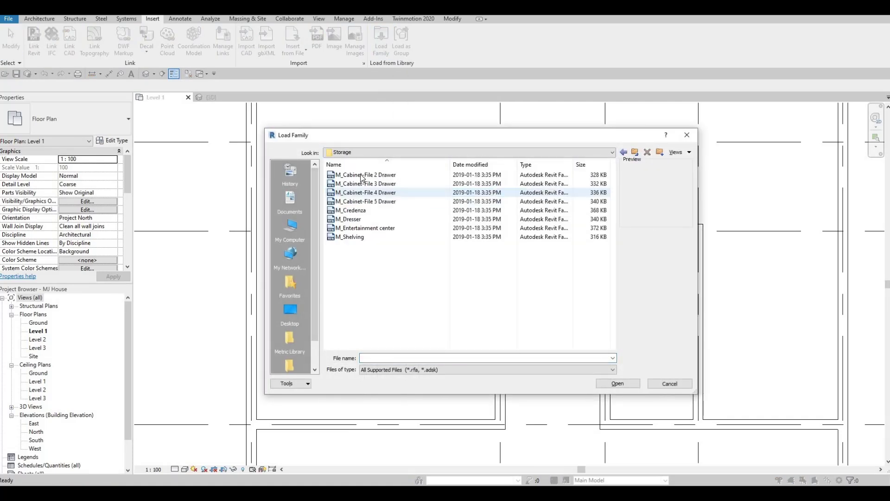
- Preview the storage families, comparing the file cabinets, M_Credenza, M_Dresser, M_Entertainment center and M_Shelving
{"action": "left_click", "coordinate": [362, 178]}
{"action": "key", "text": "Down"}
{"action": "key", "text": "Down"}
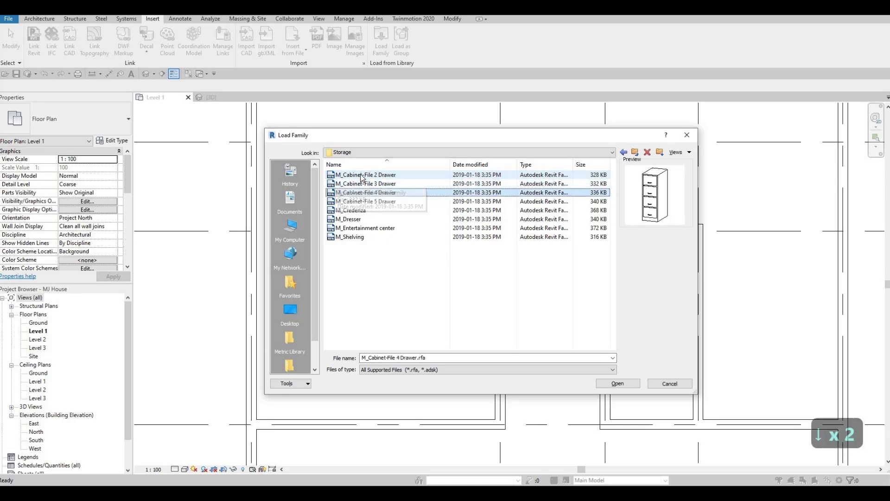
{"action": "key", "text": "Down"}
{"action": "key", "text": "Down"}
{"action": "key", "text": "Down"}
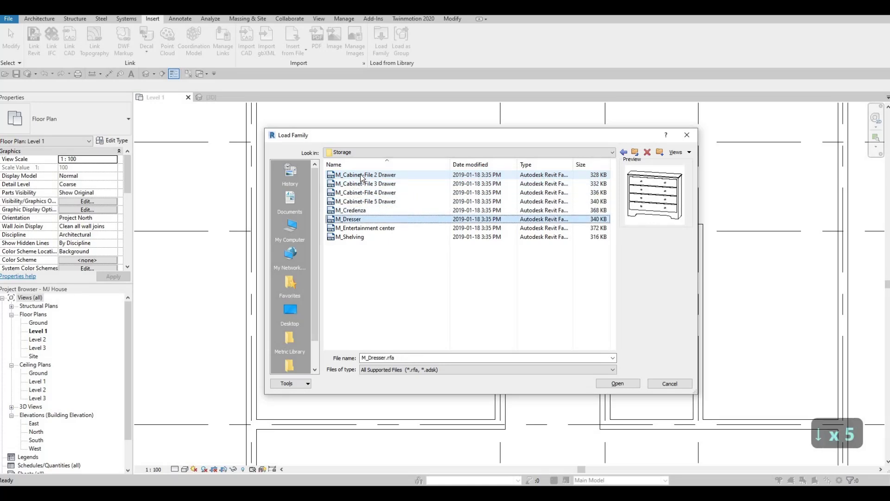
{"action": "key", "text": "Down"}
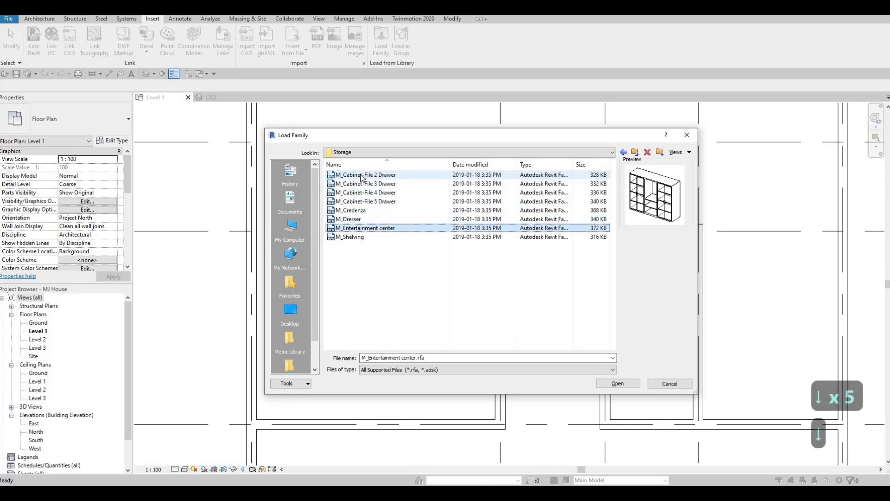
{"action": "key", "text": "Up"}
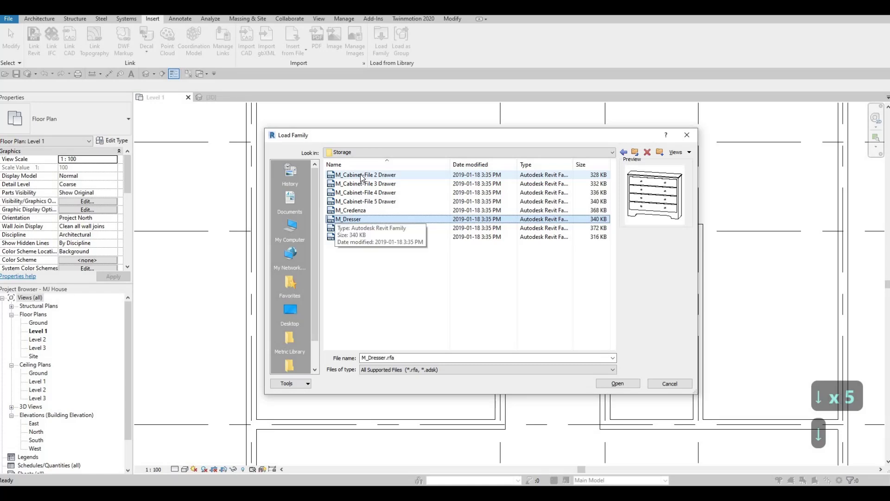
{"action": "key", "text": "Down"}
{"action": "key", "text": "Down"}
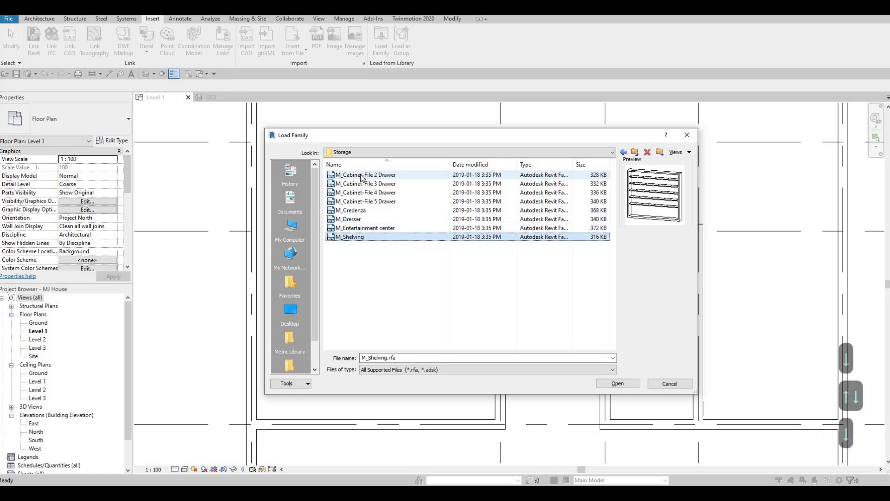
{"action": "key", "text": "Up"}
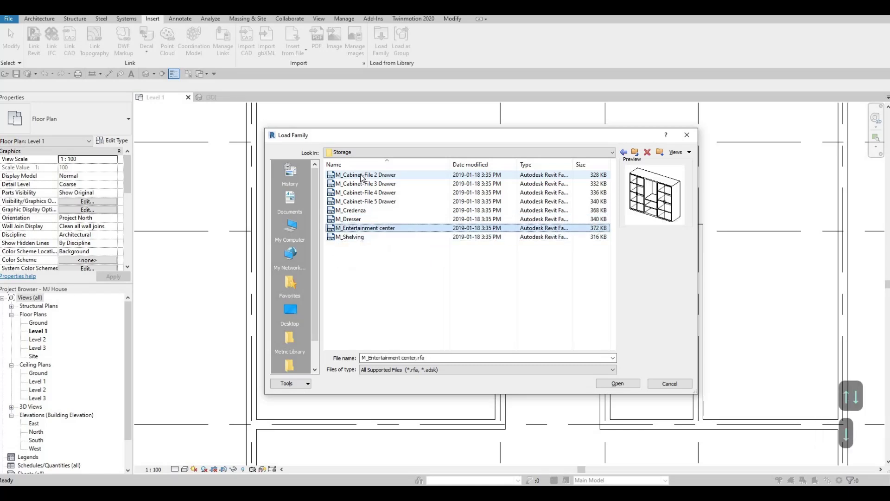
{"action": "key", "text": "Down"}
{"action": "key", "text": "Up"}
{"action": "key", "text": "Down"}
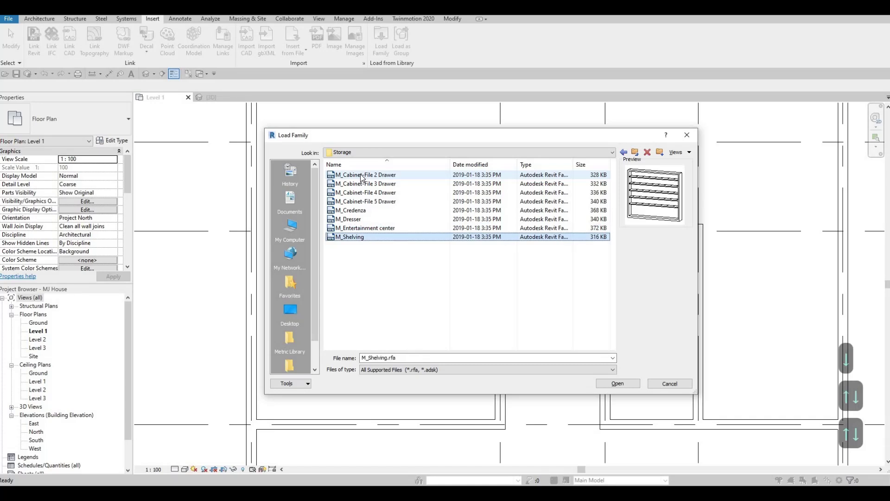
{"action": "key", "text": "Up"}
{"action": "key", "text": "Up"}
{"action": "key", "text": "Up"}
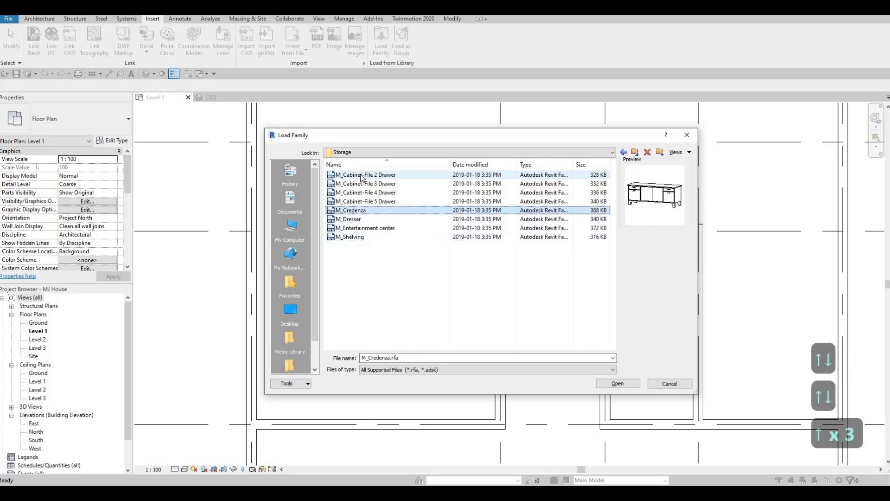
- Load the M_Shelving family into the project
{"action": "key", "text": "Down"}
{"action": "key", "text": "Down"}
{"action": "key", "text": "Down"}
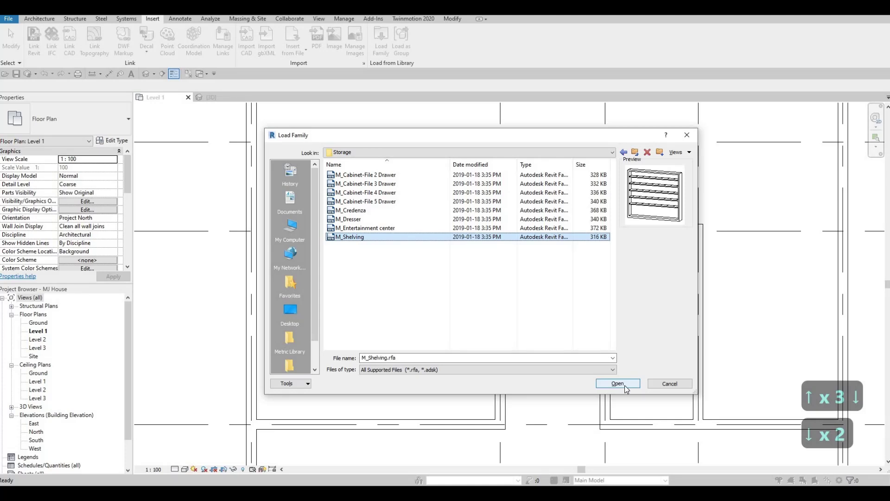
{"action": "left_click_drag", "start_coordinate": [624, 385], "coordinate": [385, 326]}
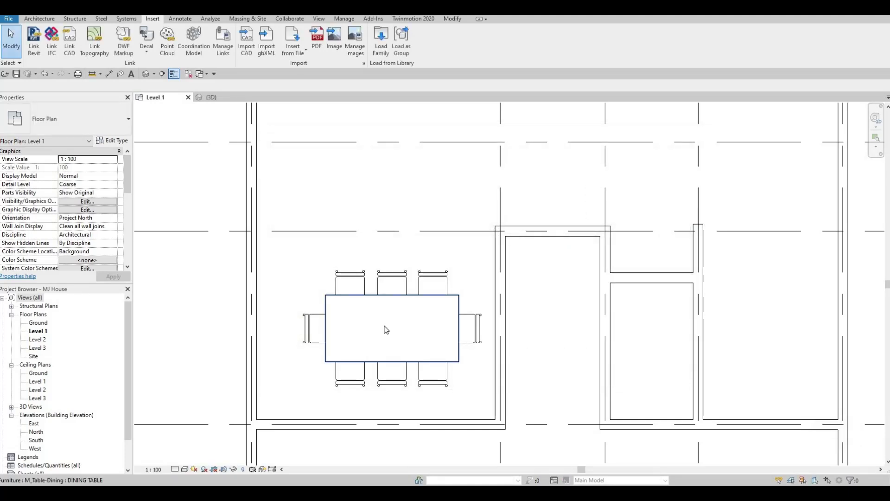
- Place a rotated M_Shelving 0915 x 0254 x 1830mm unit against the west wall's inner face, aligned with the dining table's end chairs
{"action": "key", "text": "c"}
{"action": "key", "text": "m"}
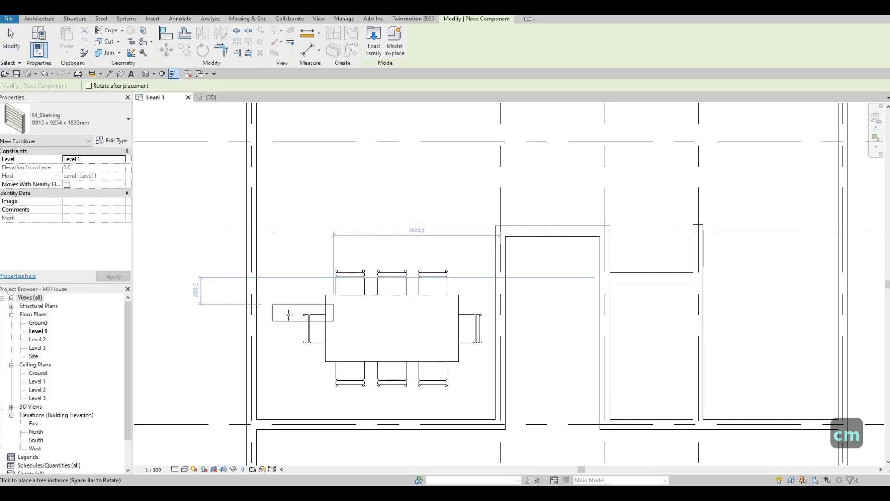
{"action": "key", "text": "space"}
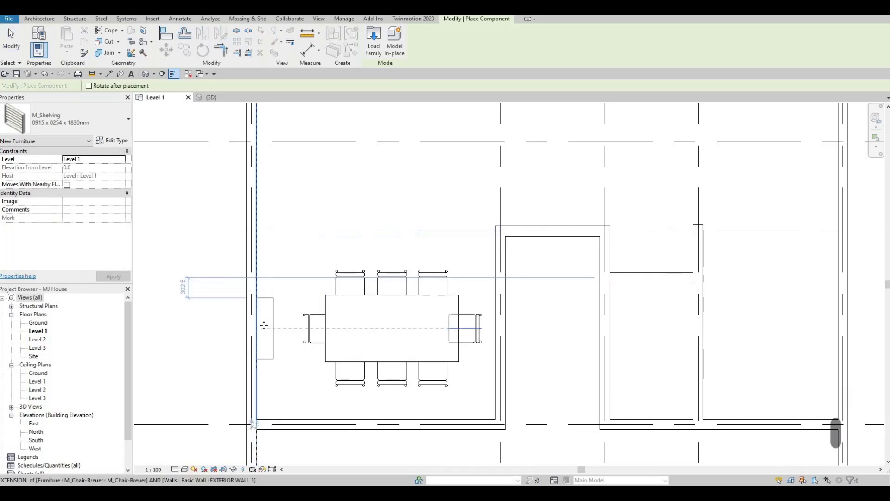
{"action": "left_click", "coordinate": [264, 325]}
{"action": "key", "text": "Escape"}
{"action": "key", "text": "Escape"}
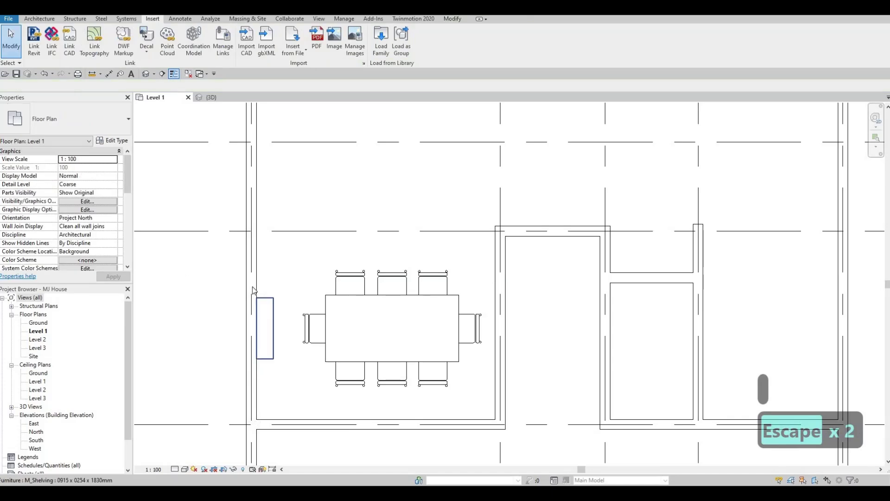
- Duplicate the placed shelving unit's type under the name SHELVINGS
{"action": "left_click", "coordinate": [265, 328]}
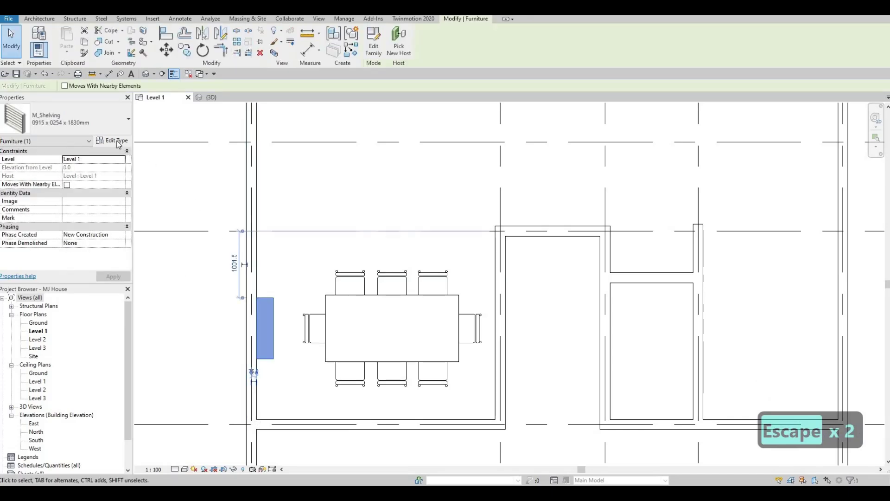
{"action": "left_click", "coordinate": [118, 144]}
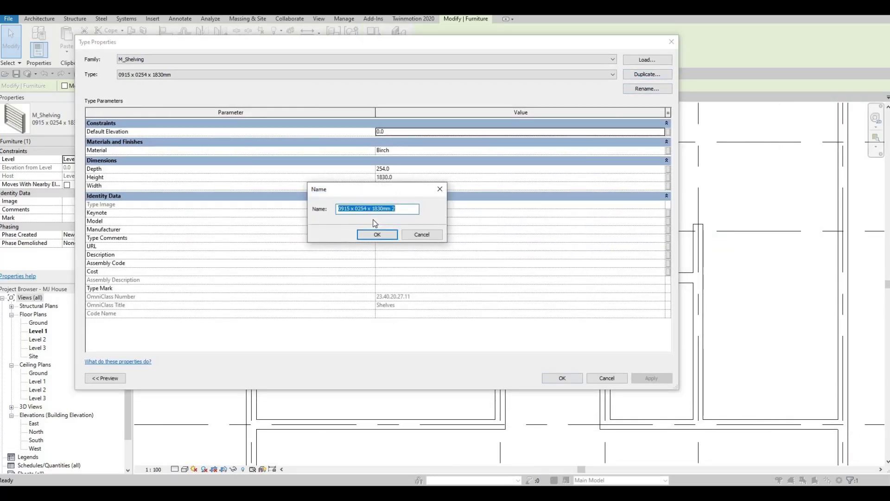
{"action": "type", "text": "ca"}
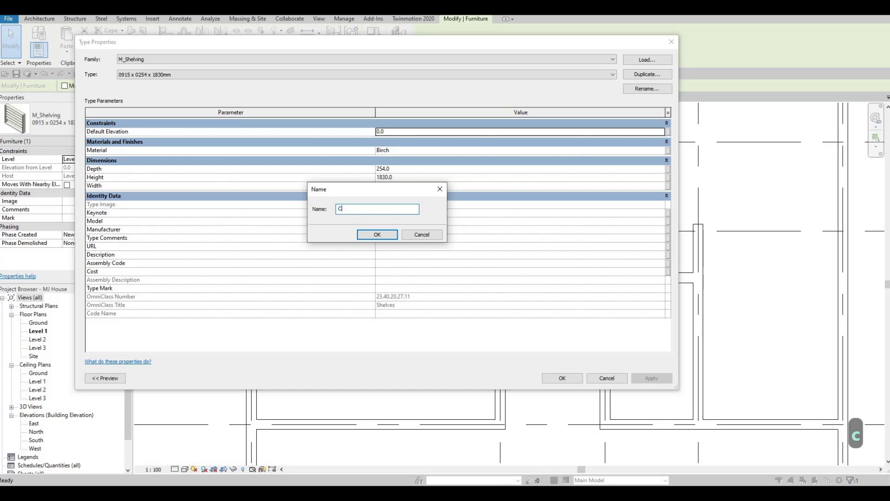
{"action": "key", "text": "BackSpace"}
{"action": "key", "text": "BackSpace"}
{"action": "type", "text": "SH"}
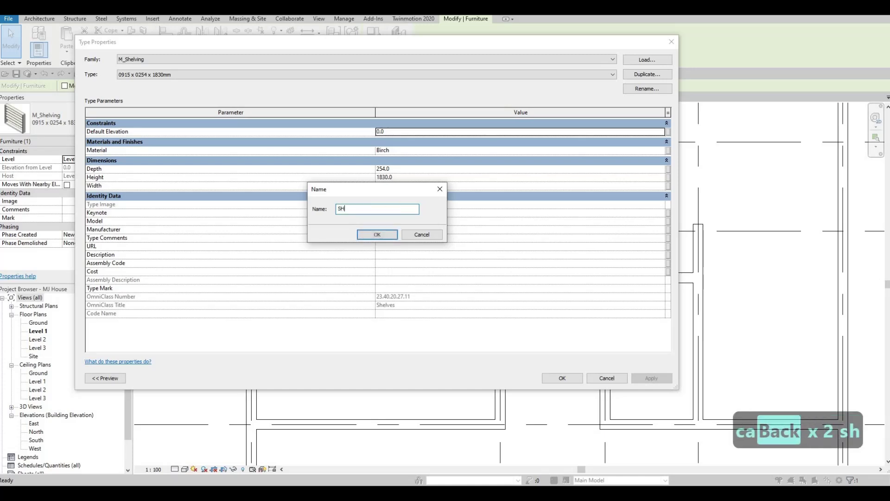
{"action": "type", "text": "ELVINGS"}
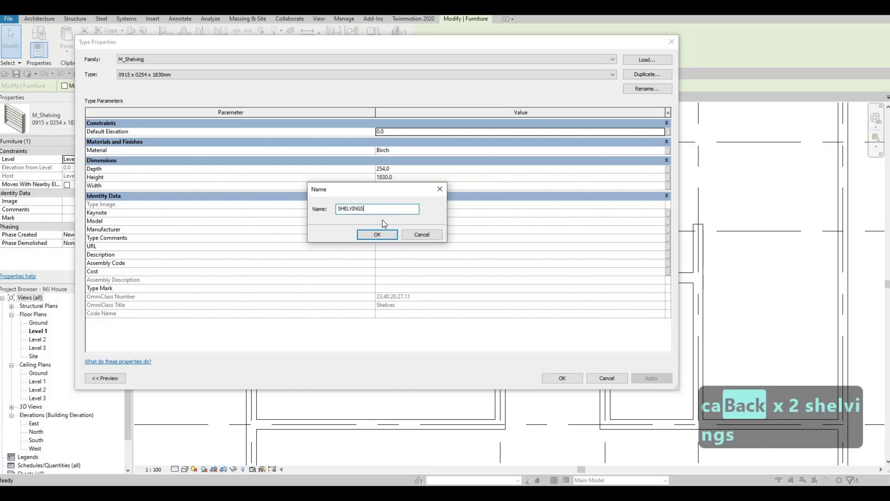
{"action": "left_click", "coordinate": [377, 234]}
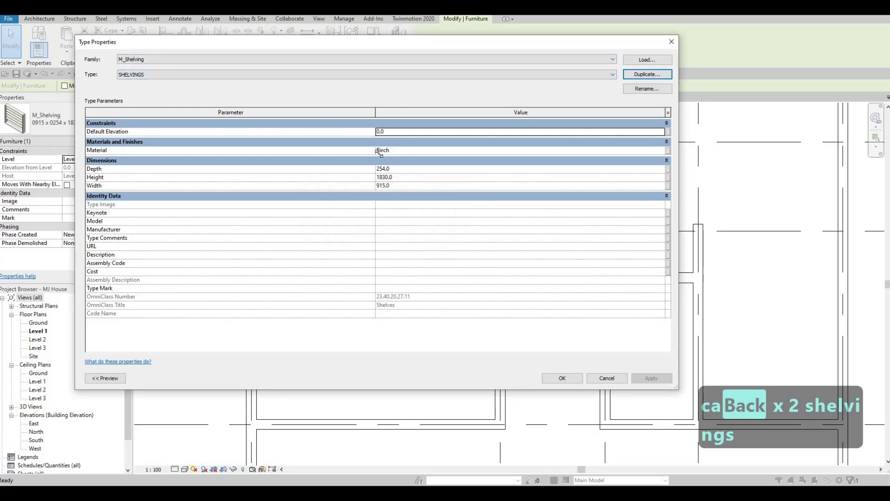
- Set the SHELVINGS type's height to 2500 mm and its width to 2000 mm
{"action": "left_click_drag", "start_coordinate": [379, 153], "coordinate": [335, 105]}
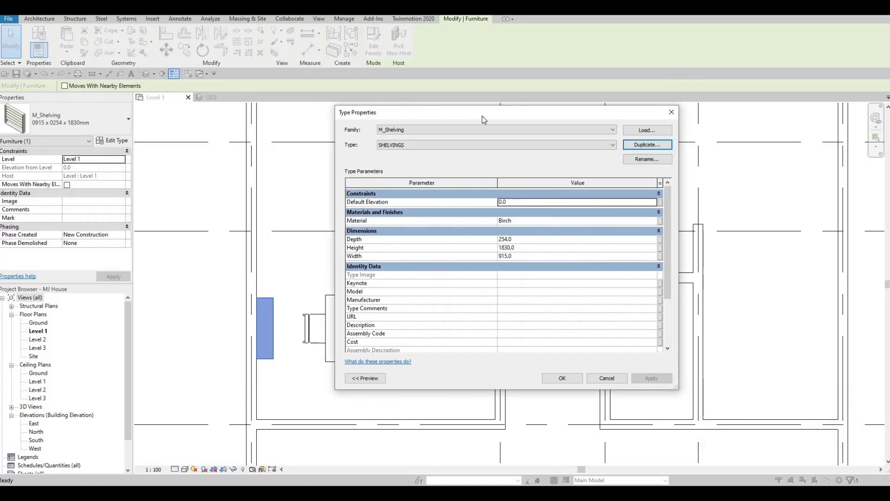
{"action": "left_click_drag", "start_coordinate": [482, 120], "coordinate": [553, 126]}
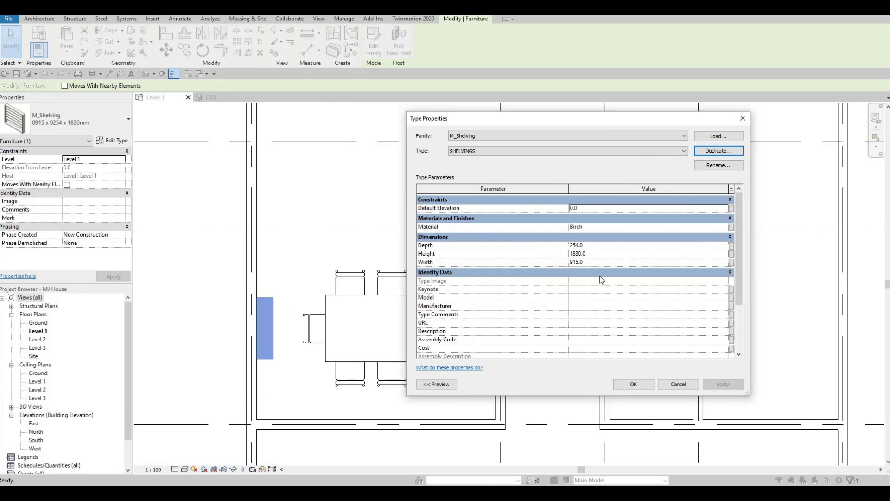
{"action": "left_click", "coordinate": [596, 251]}
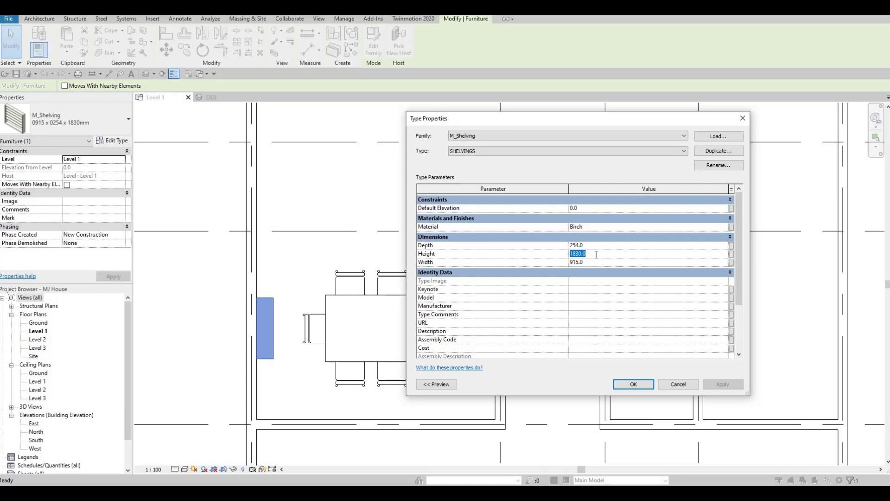
{"action": "type", "text": "2500"}
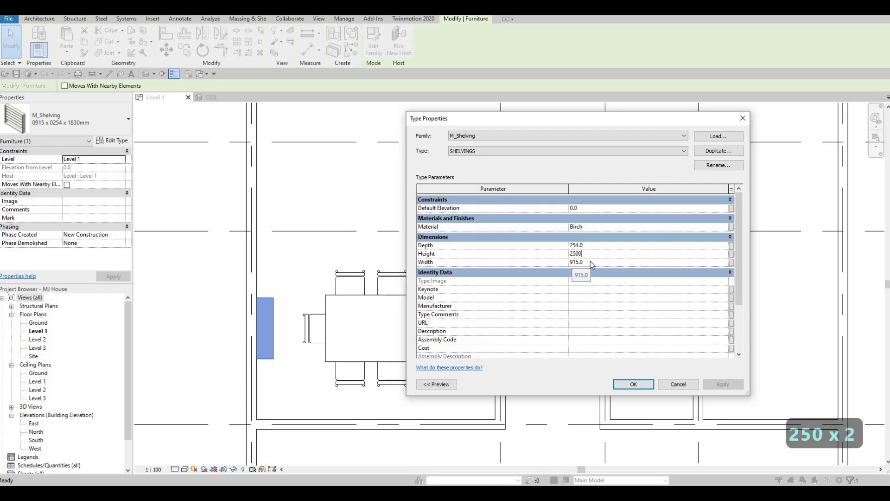
{"action": "left_click", "coordinate": [591, 261]}
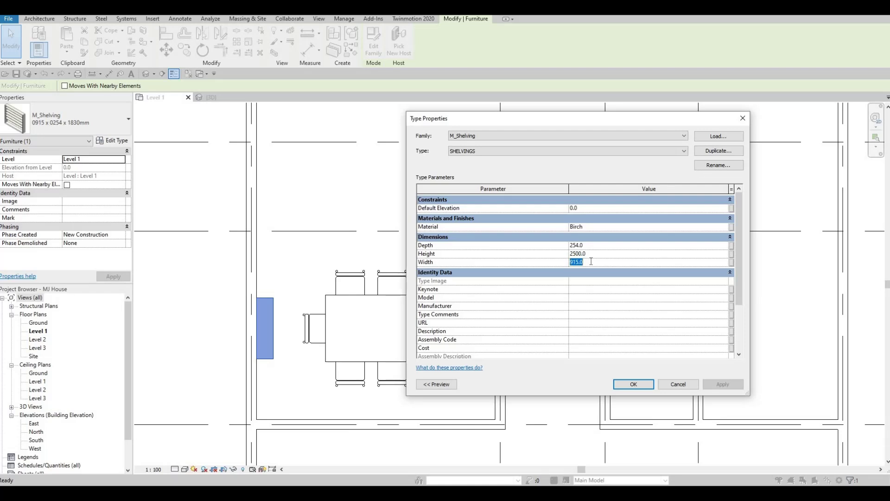
{"action": "type", "text": "2"}
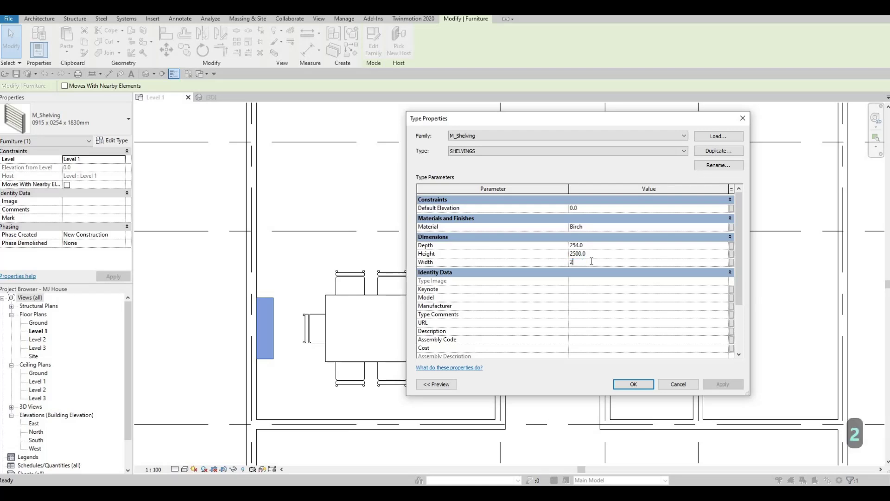
{"action": "type", "text": "000"}
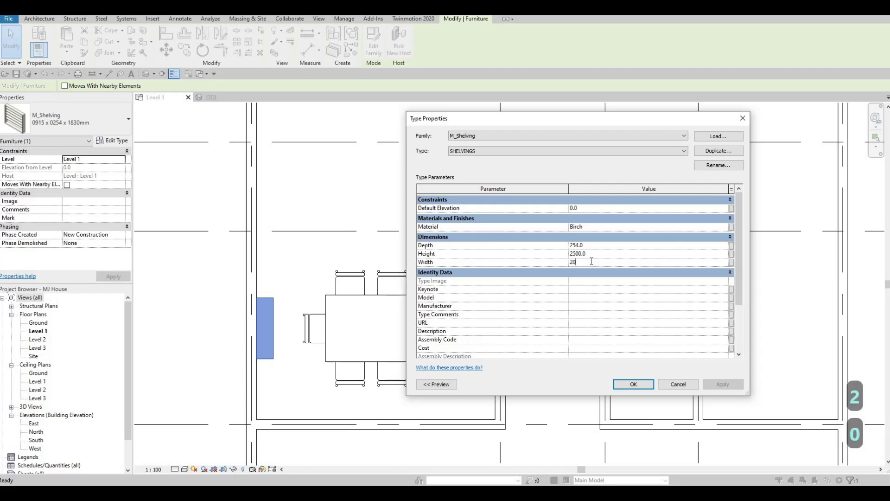
- Set the SHELVINGS type's depth to 250 mm and apply the type changes
{"action": "left_click", "coordinate": [597, 245]}
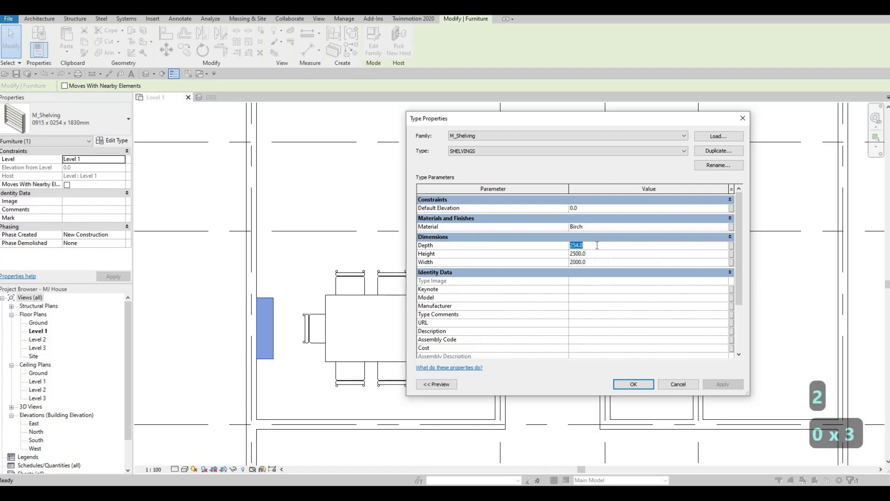
{"action": "type", "text": "25"}
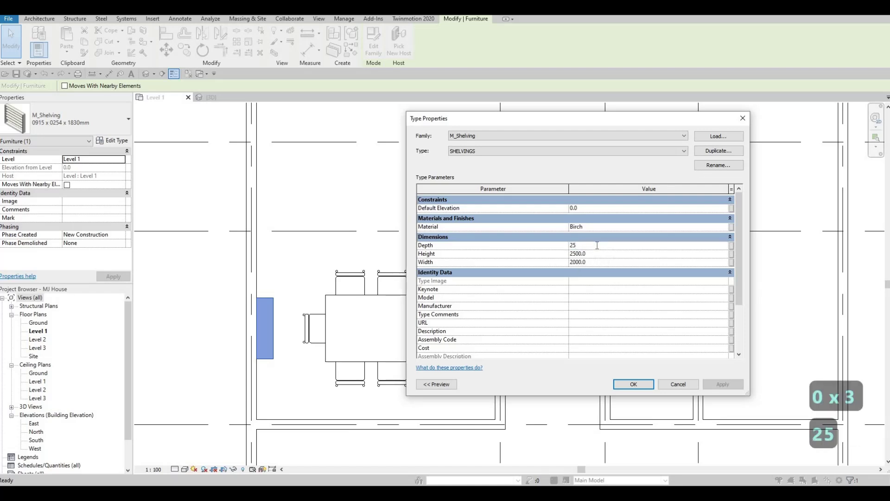
{"action": "key", "text": "BackSpace"}
{"action": "key", "text": "BackSpace"}
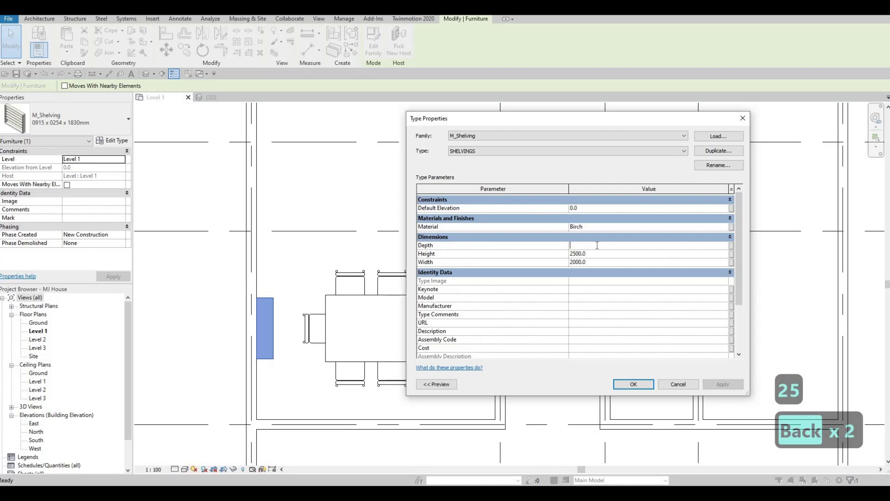
{"action": "type", "text": "250"}
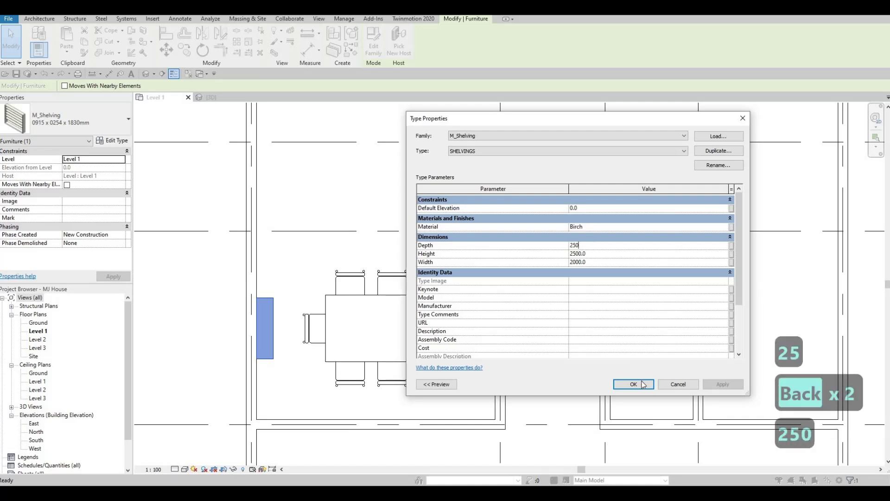
{"action": "left_click", "coordinate": [633, 384]}
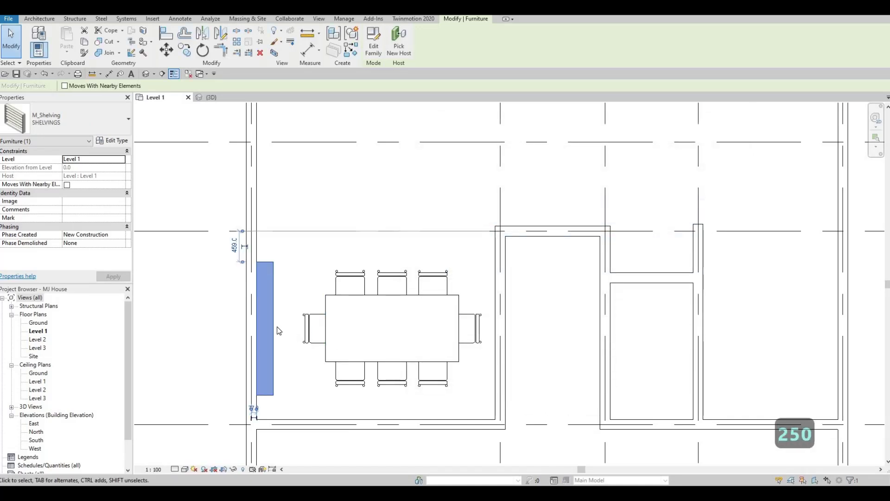
- Nudge the shelving unit one increment south along the west wall
{"action": "key", "text": "Escape"}
{"action": "left_click", "coordinate": [273, 327]}
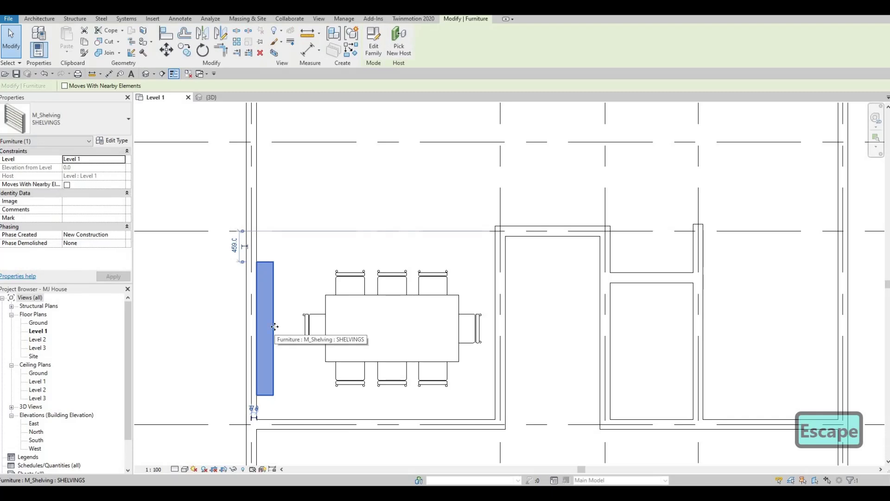
{"action": "key", "text": "Down"}
{"action": "key", "text": "Escape"}
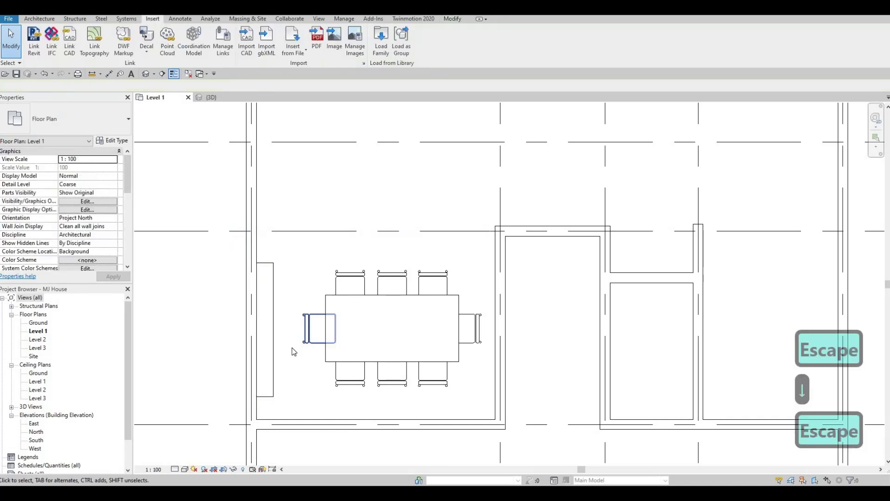
{"action": "key", "text": "Escape"}
- Load the M_Credenza family from the Storage folder into the project
{"action": "scroll", "coordinate": [350, 313], "scroll_direction": "down", "scroll_amount": 2}
{"action": "middle_click_drag", "start_coordinate": [393, 137], "coordinate": [391, 149]}
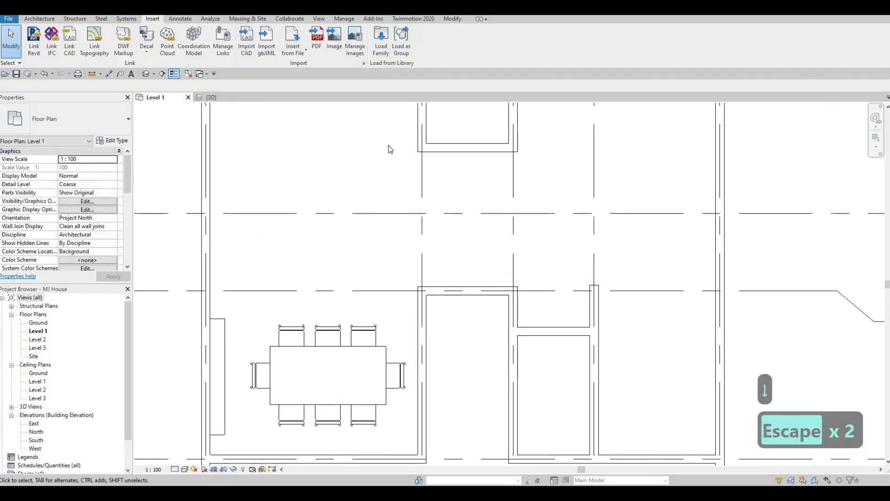
{"action": "left_click", "coordinate": [380, 42]}
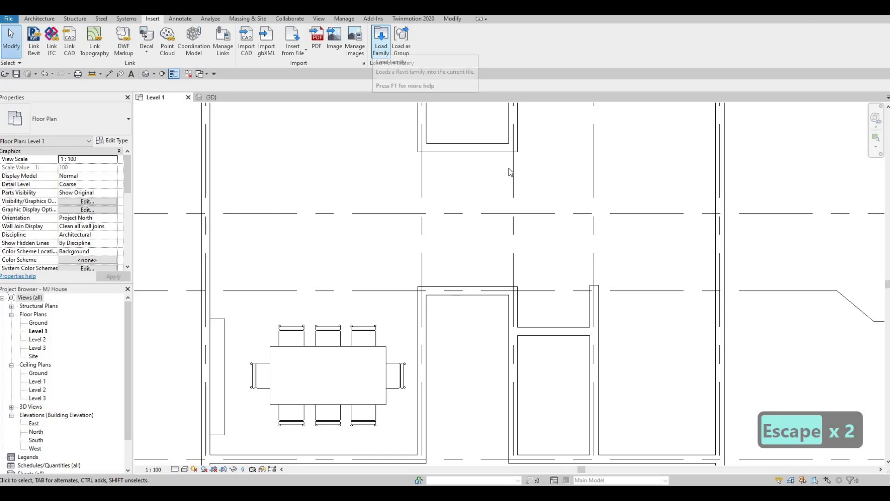
{"action": "left_click", "coordinate": [382, 54]}
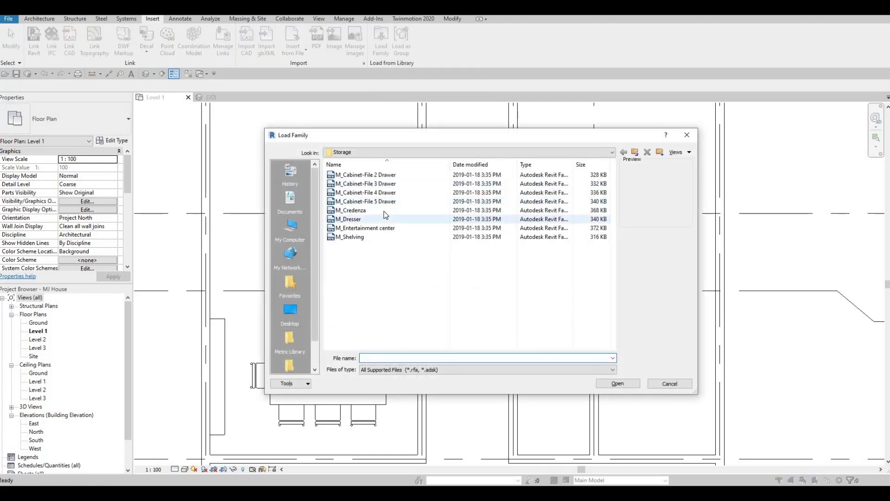
{"action": "left_click", "coordinate": [355, 210]}
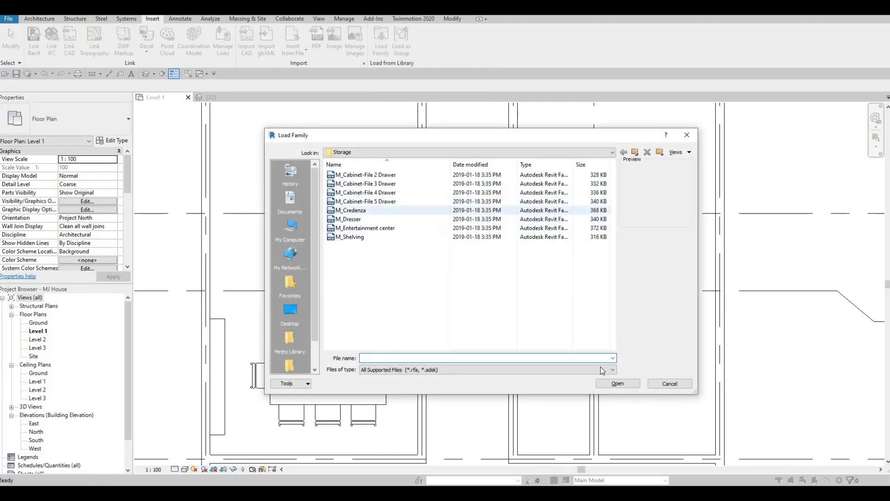
{"action": "left_click", "coordinate": [618, 384]}
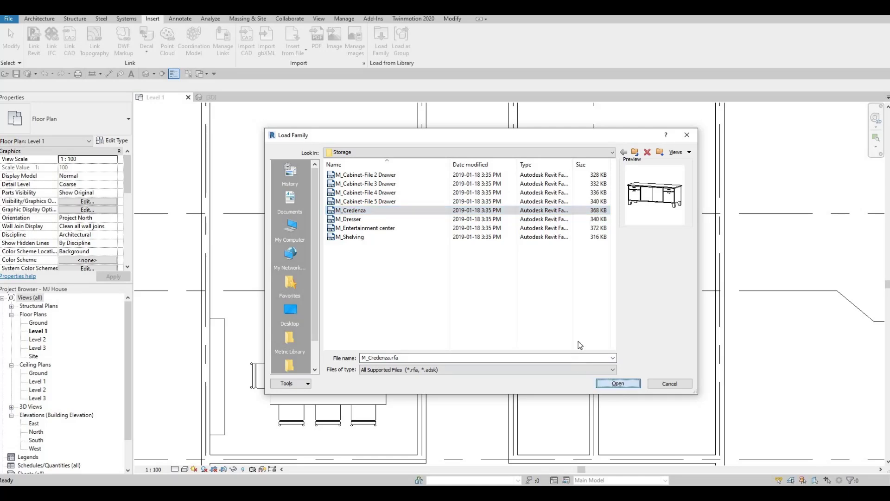
- Place an M_Credenza 1830 x 0610mm unit just south of the wall block northeast of the dining set
{"action": "key", "text": "c"}
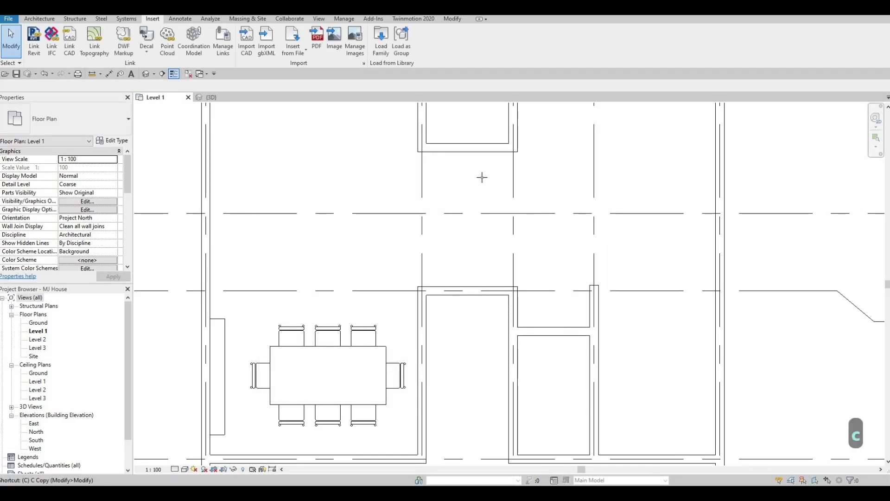
{"action": "key", "text": "m"}
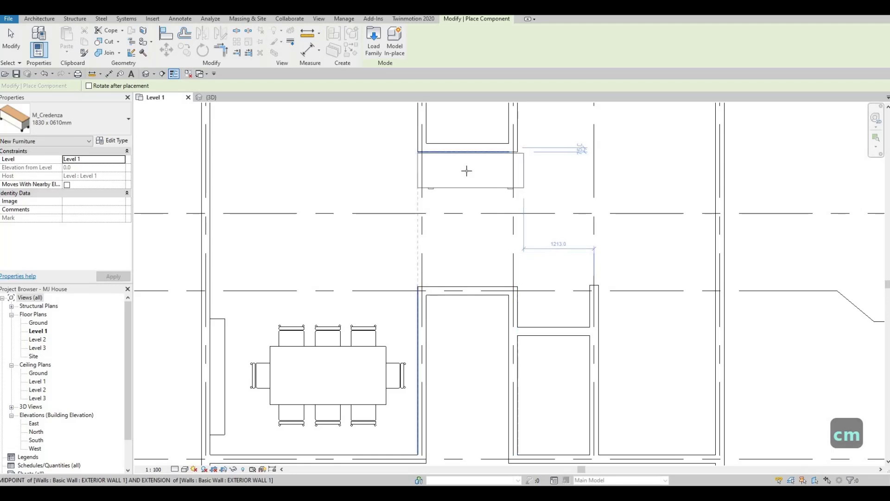
{"action": "left_click", "coordinate": [468, 171]}
{"action": "scroll", "coordinate": [452, 260], "scroll_direction": "up", "scroll_amount": 3}
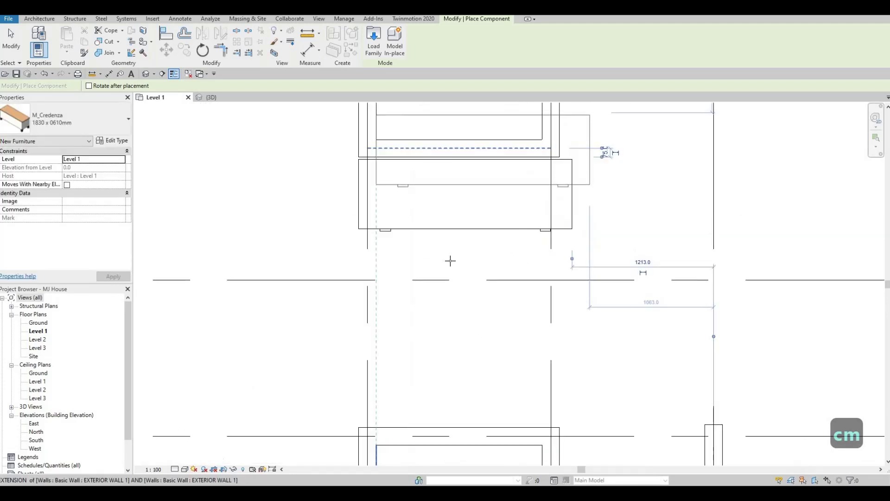
{"action": "key", "text": "Escape"}
{"action": "key", "text": "Escape"}
{"action": "key", "text": "Escape"}
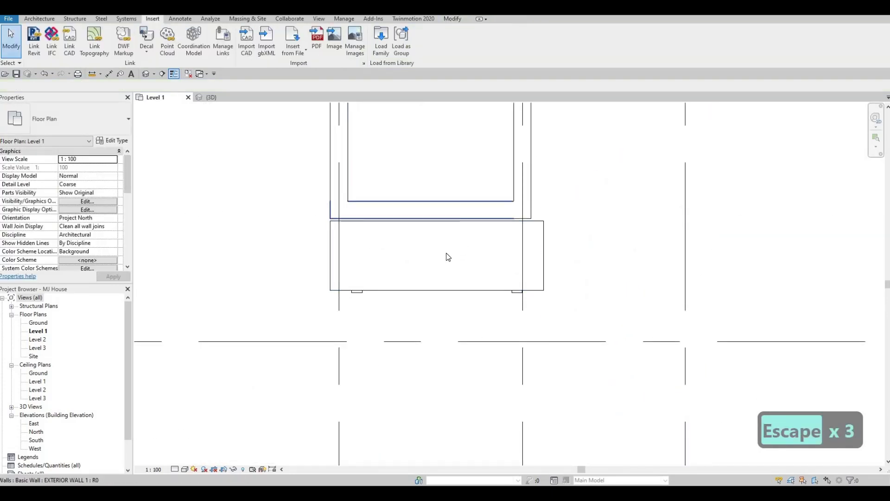
- Align the credenza's back edge with the wall block's south outer face
{"action": "key", "text": "a"}
{"action": "key", "text": "l"}
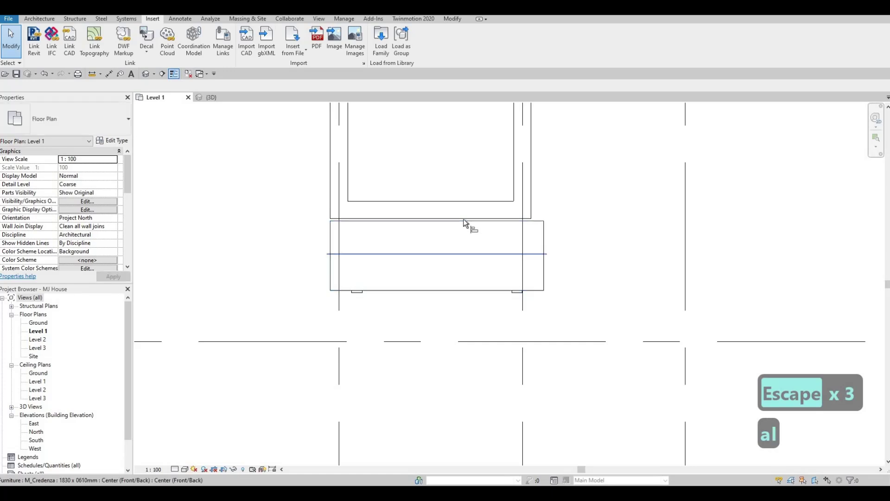
{"action": "left_click", "coordinate": [463, 219]}
{"action": "left_click", "coordinate": [460, 224]}
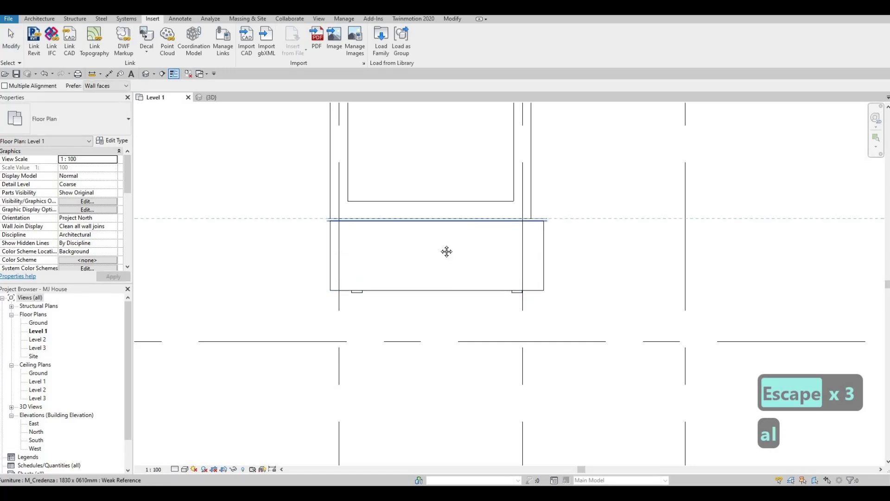
{"action": "scroll", "coordinate": [441, 246], "scroll_direction": "down", "scroll_amount": 1}
{"action": "key", "text": "Escape"}
{"action": "key", "text": "Escape"}
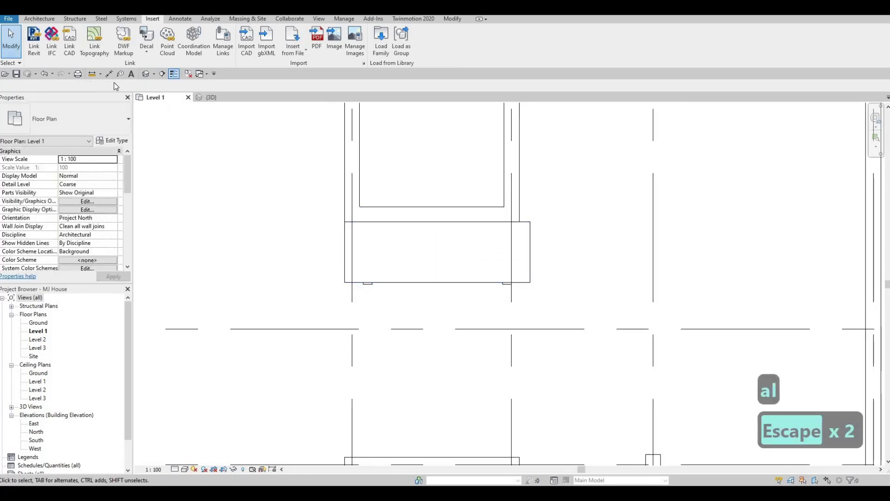
- Measure the wall block's overall width between its west and east outer faces
{"action": "key", "text": "d"}
{"action": "key", "text": "i"}
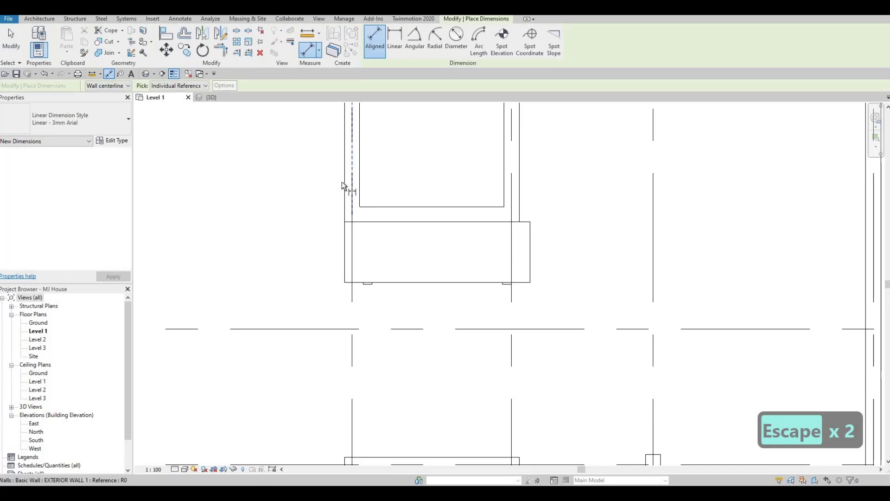
{"action": "key", "text": "Tab"}
{"action": "left_click", "coordinate": [522, 190]}
{"action": "left_click", "coordinate": [522, 190]}
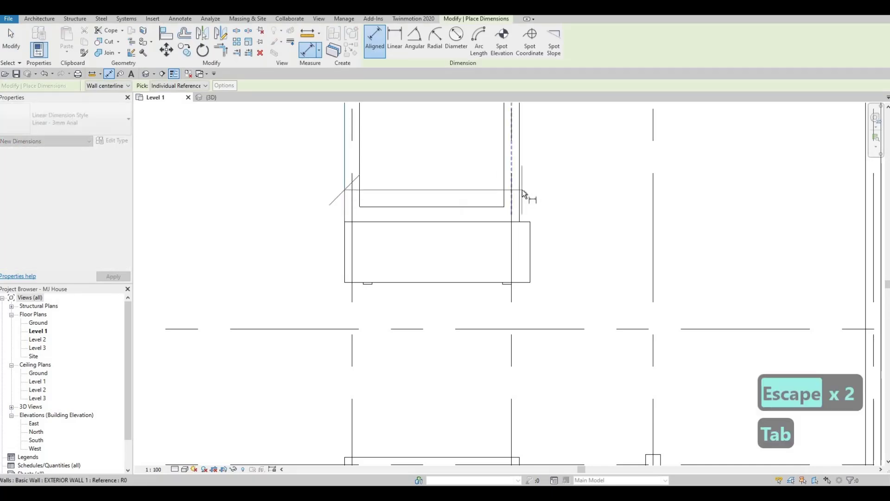
{"action": "key", "text": "Tab"}
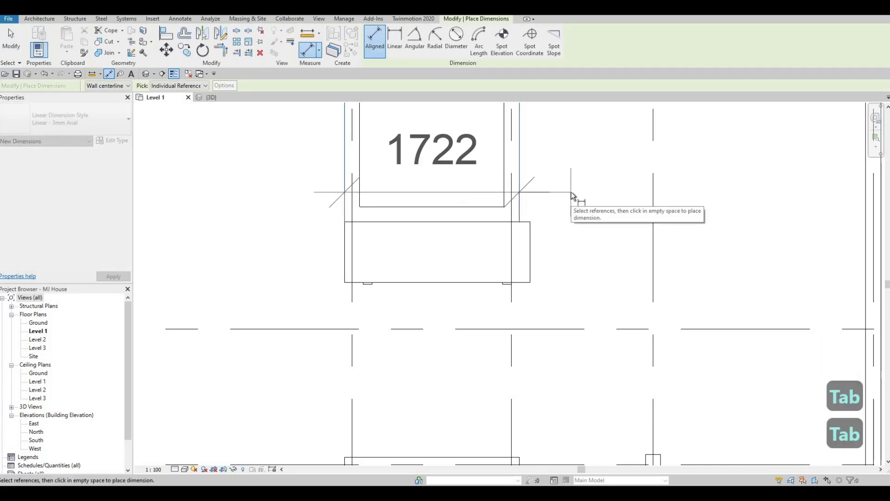
{"action": "key", "text": "Escape"}
{"action": "key", "text": "Escape"}
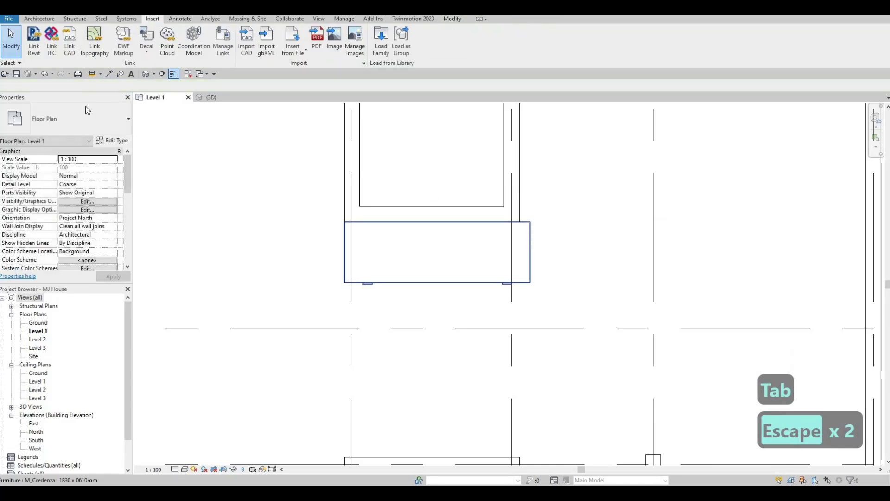
- Open the type properties of the placed credenza
{"action": "left_click", "coordinate": [527, 231]}
{"action": "left_click", "coordinate": [116, 140]}
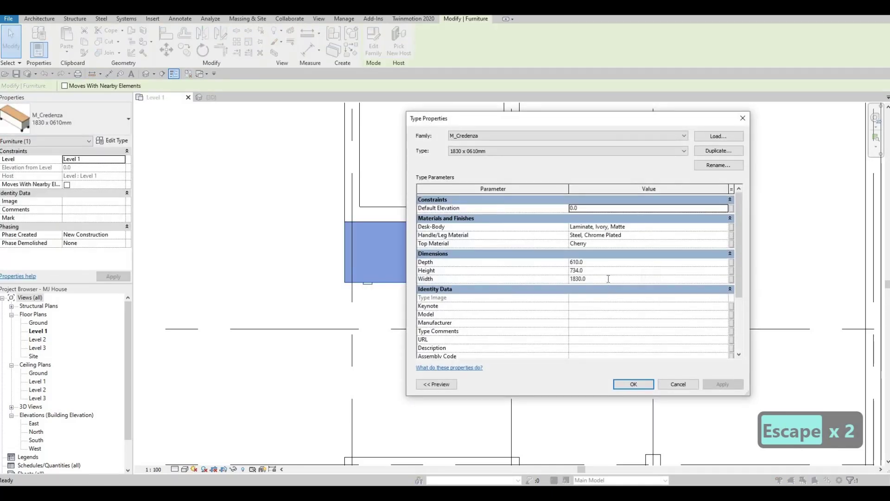
{"action": "left_click", "coordinate": [608, 278]}
{"action": "type", "text": "1722"}
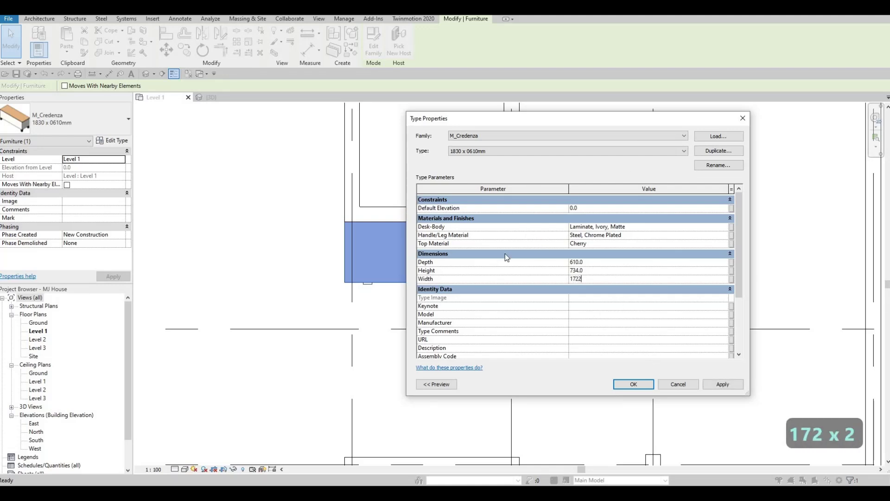
{"action": "key", "text": "Escape"}
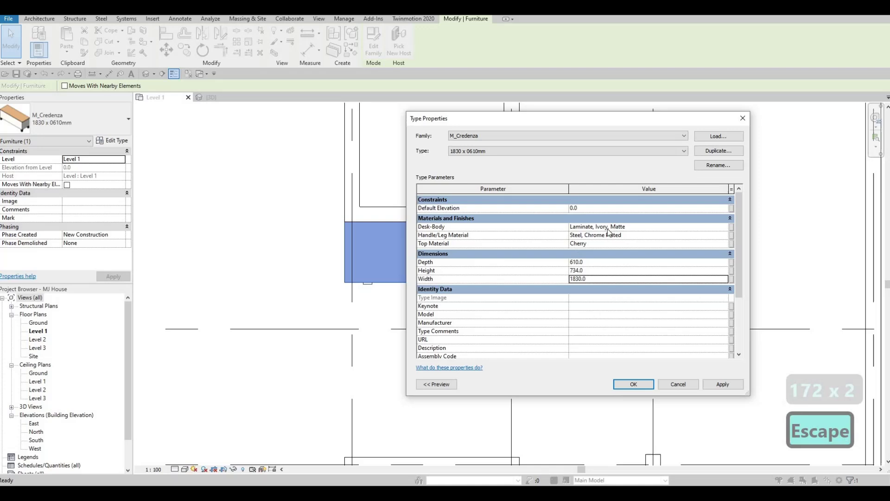
- Duplicate the credenza's type under the name CREDENZA
{"action": "left_click", "coordinate": [715, 152]}
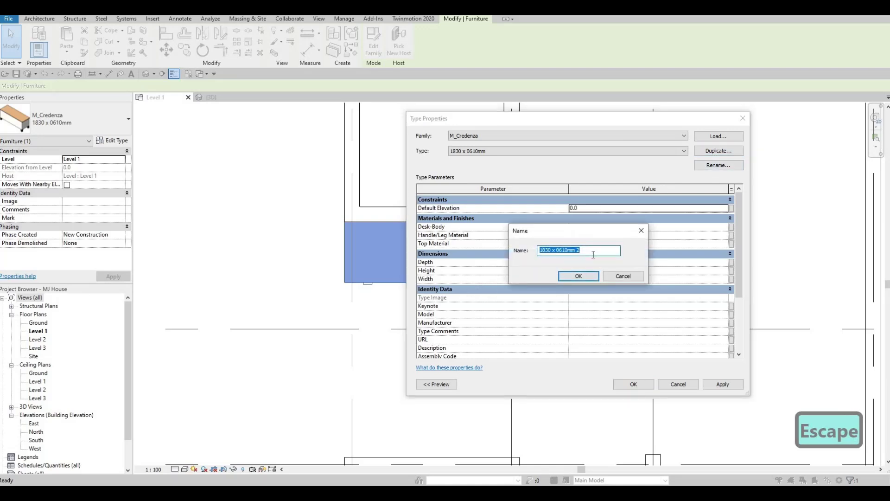
{"action": "type", "text": "CRED"}
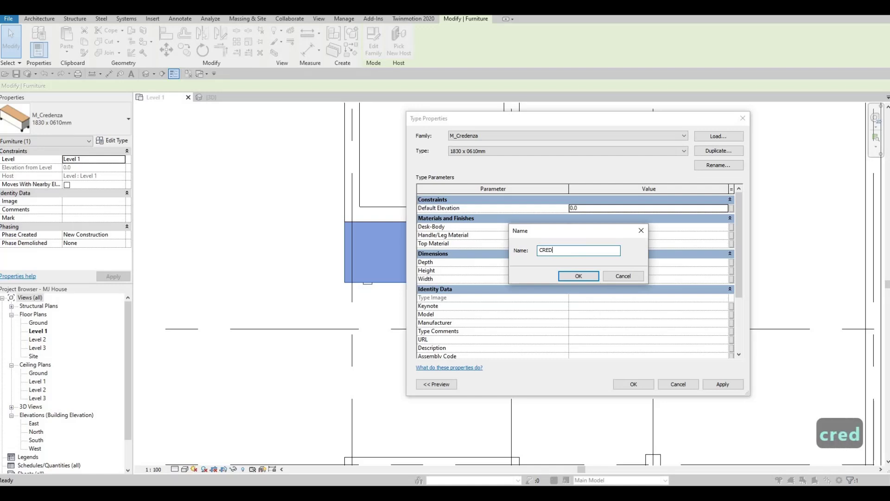
{"action": "type", "text": "ENZA"}
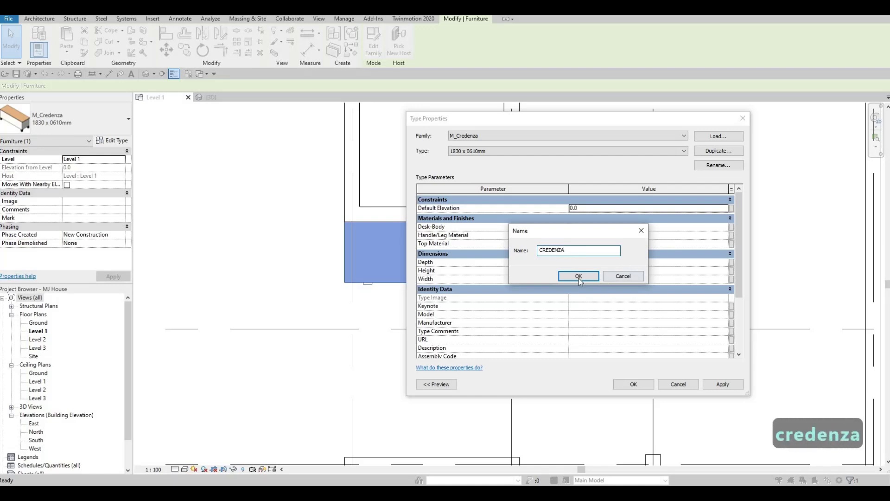
{"action": "left_click", "coordinate": [592, 277]}
- Set the CREDENZA type's width to 1722 mm and apply it to the placed unit
{"action": "left_click", "coordinate": [593, 278]}
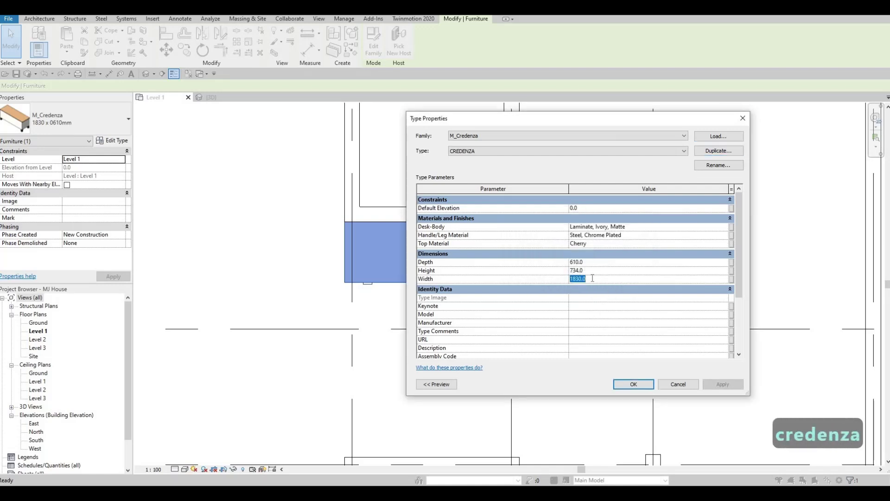
{"action": "type", "text": "1722"}
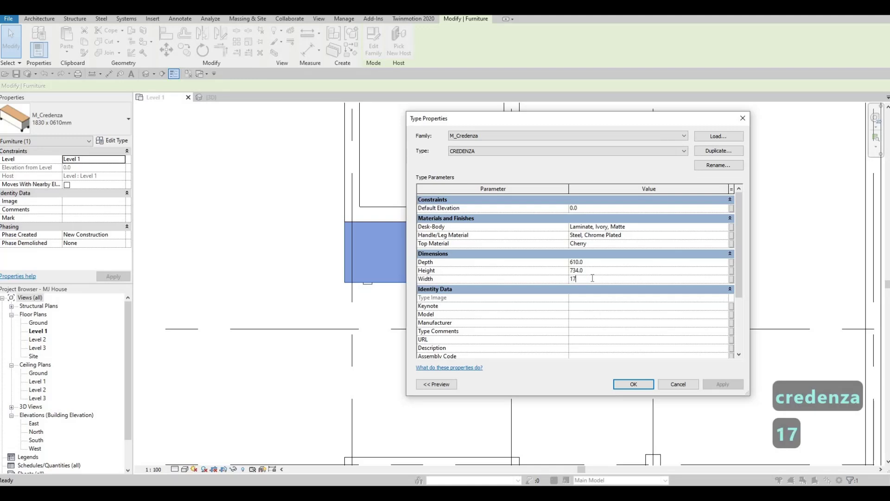
{"action": "left_click", "coordinate": [644, 388]}
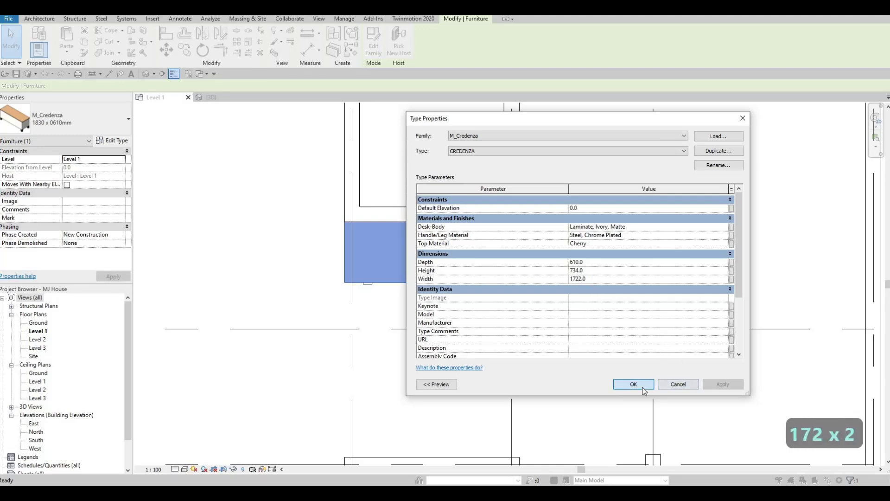
{"action": "key", "text": "Escape"}
{"action": "key", "text": "Escape"}
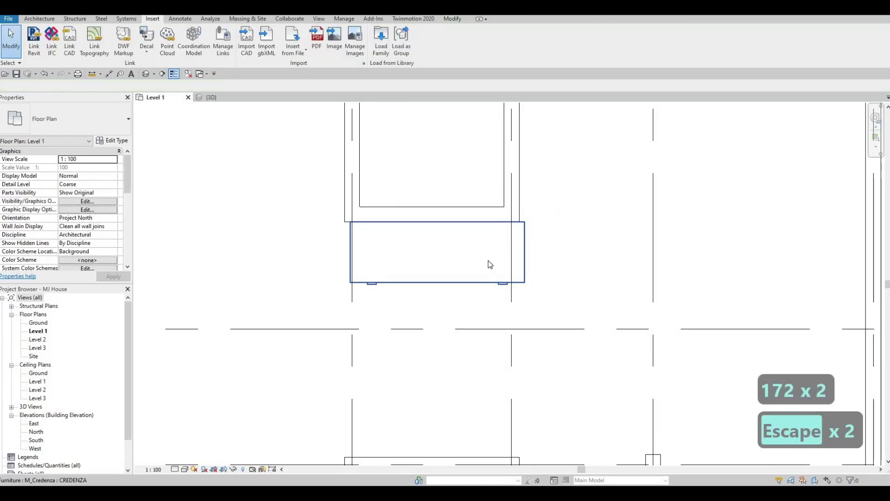
- Align the credenza's west side with the wall block's west outer face
{"action": "key", "text": "a"}
{"action": "key", "text": "l"}
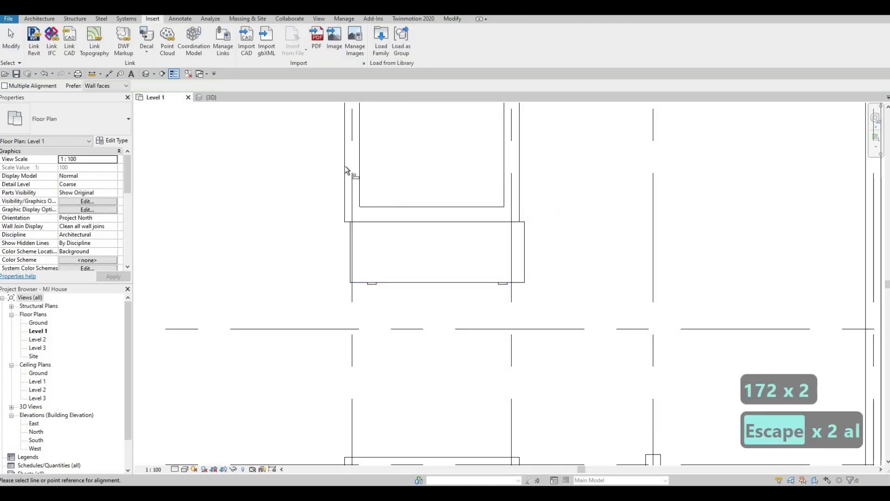
{"action": "left_click", "coordinate": [352, 228]}
{"action": "left_click", "coordinate": [441, 237]}
{"action": "key", "text": "Escape"}
{"action": "key", "text": "Escape"}
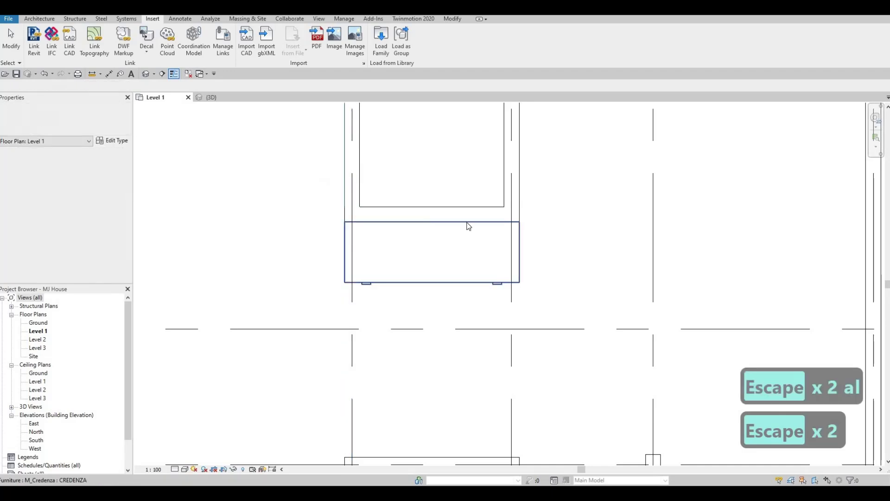
- Review the Level 1 floor plan from the credenza and dining area out to the full building layout and grids
{"action": "scroll", "coordinate": [461, 230], "scroll_direction": "down", "scroll_amount": 3}
{"action": "middle_click_drag", "start_coordinate": [454, 287], "coordinate": [475, 233]}
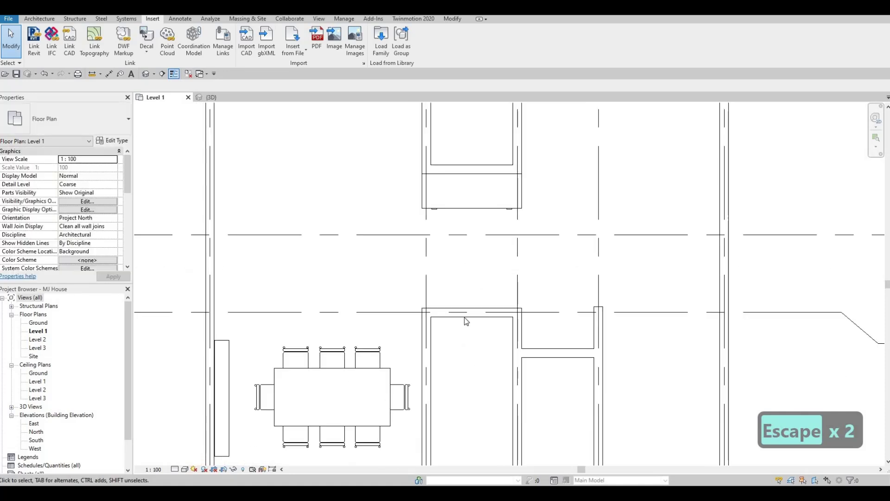
{"action": "scroll", "coordinate": [413, 273], "scroll_direction": "down", "scroll_amount": 5}
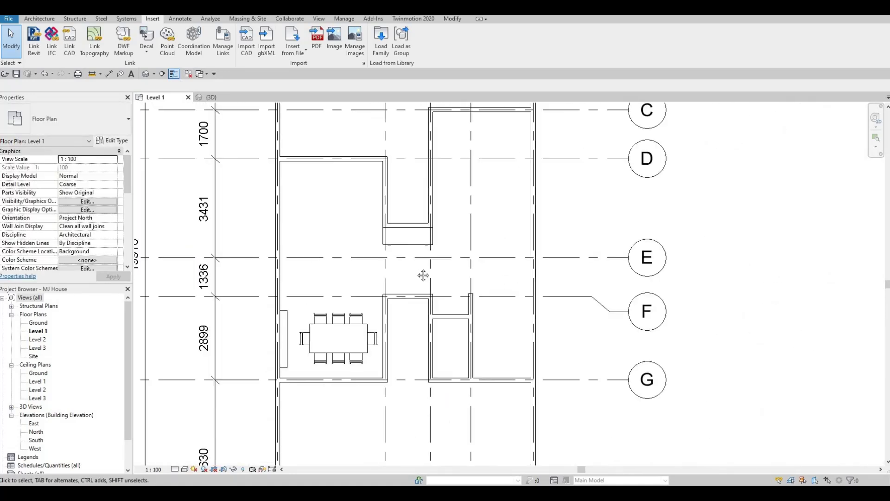
{"action": "scroll", "coordinate": [427, 262], "scroll_direction": "down", "scroll_amount": 1}
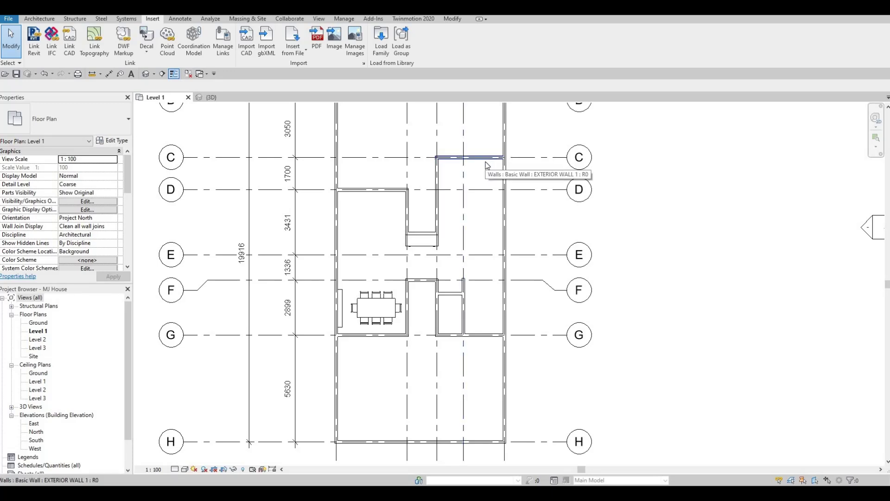
{"action": "scroll", "coordinate": [469, 229], "scroll_direction": "up", "scroll_amount": 2}
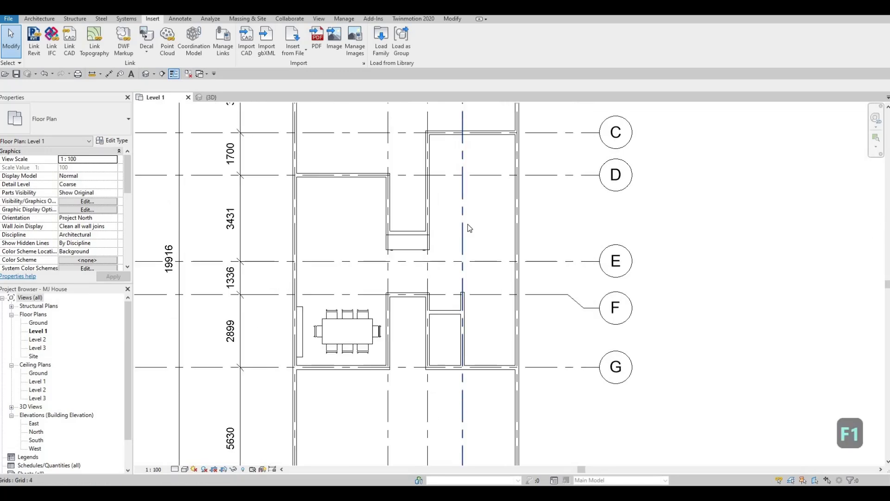
{"action": "scroll", "coordinate": [312, 265], "scroll_direction": "down", "scroll_amount": 1}
{"action": "scroll", "coordinate": [311, 265], "scroll_direction": "down", "scroll_amount": 3}
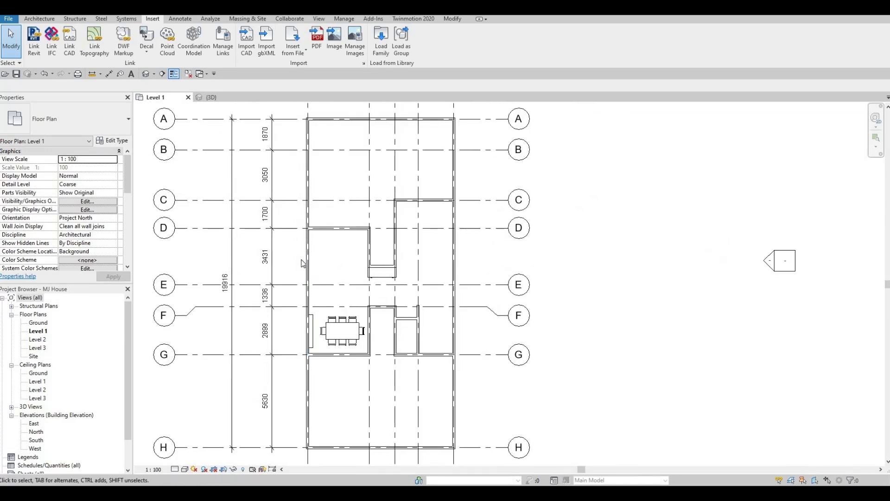
{"action": "scroll", "coordinate": [303, 262], "scroll_direction": "down", "scroll_amount": 1}
{"action": "middle_click_drag", "start_coordinate": [317, 278], "coordinate": [333, 298]}
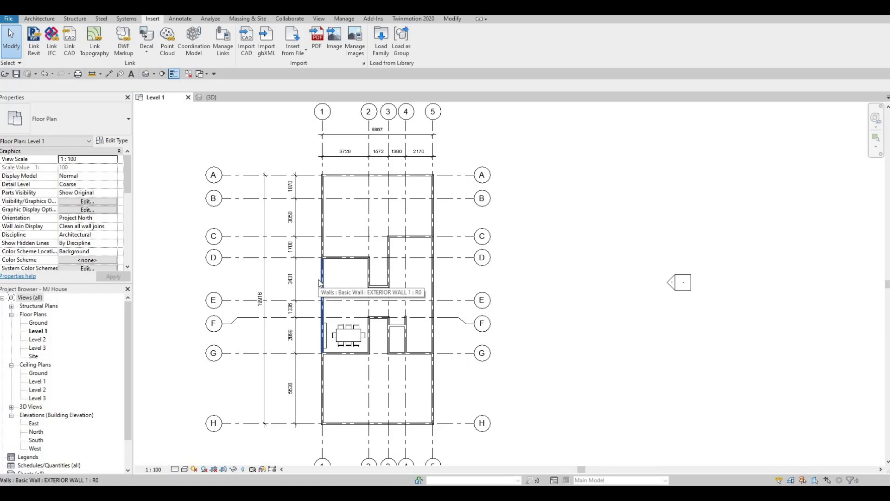